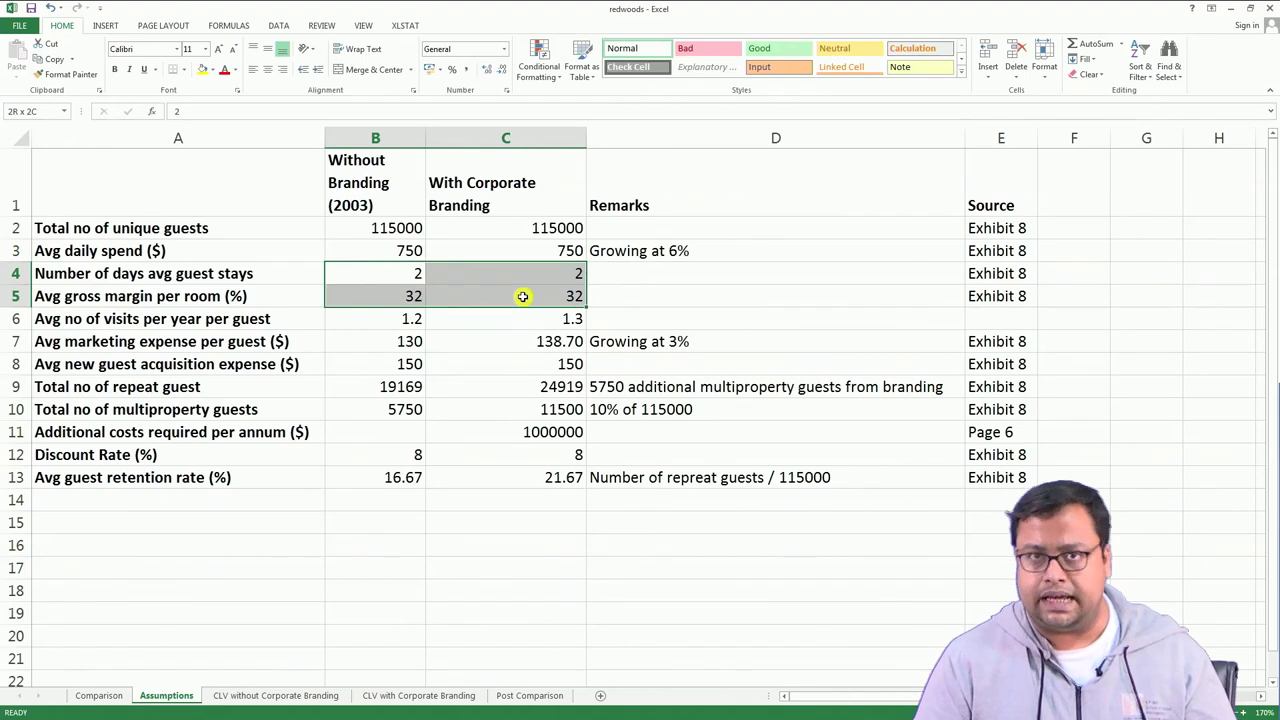
Review the gross margin, visits per year (1.3 with branding) and branded marketing expense assumptions.
left_click_drag(522, 296, 440, 300)
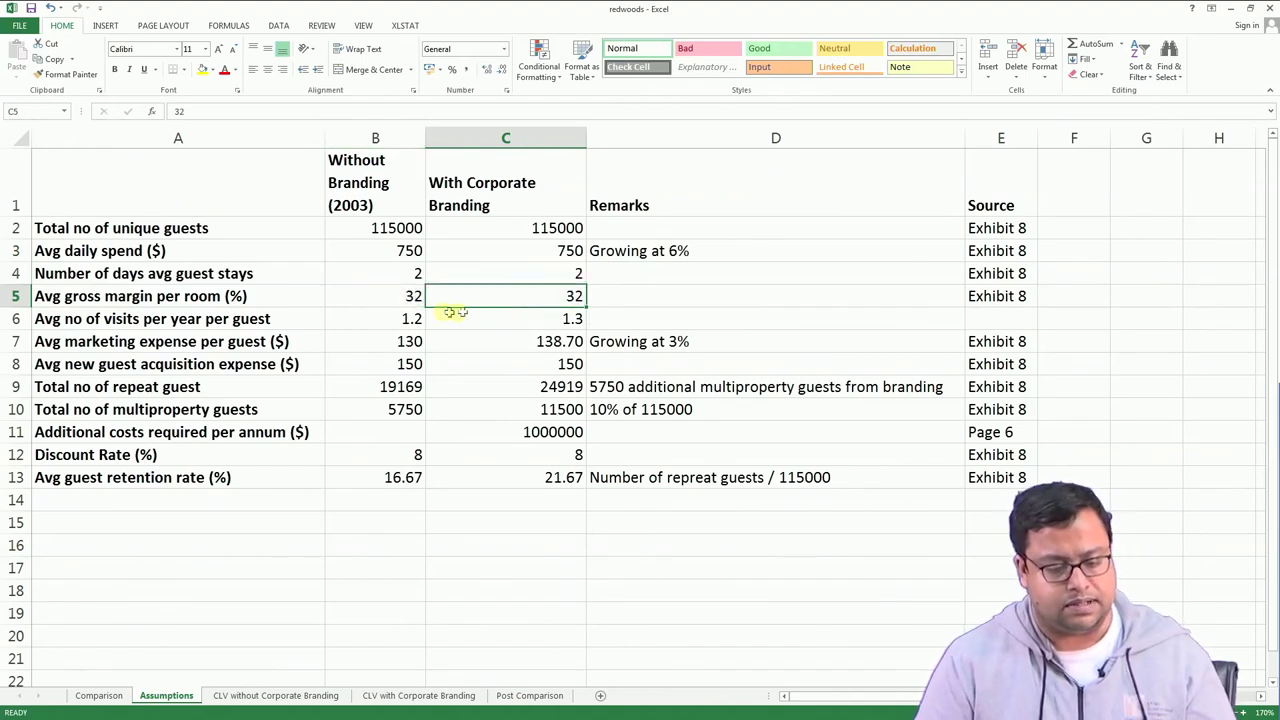
left_click(396, 298)
left_click(403, 318)
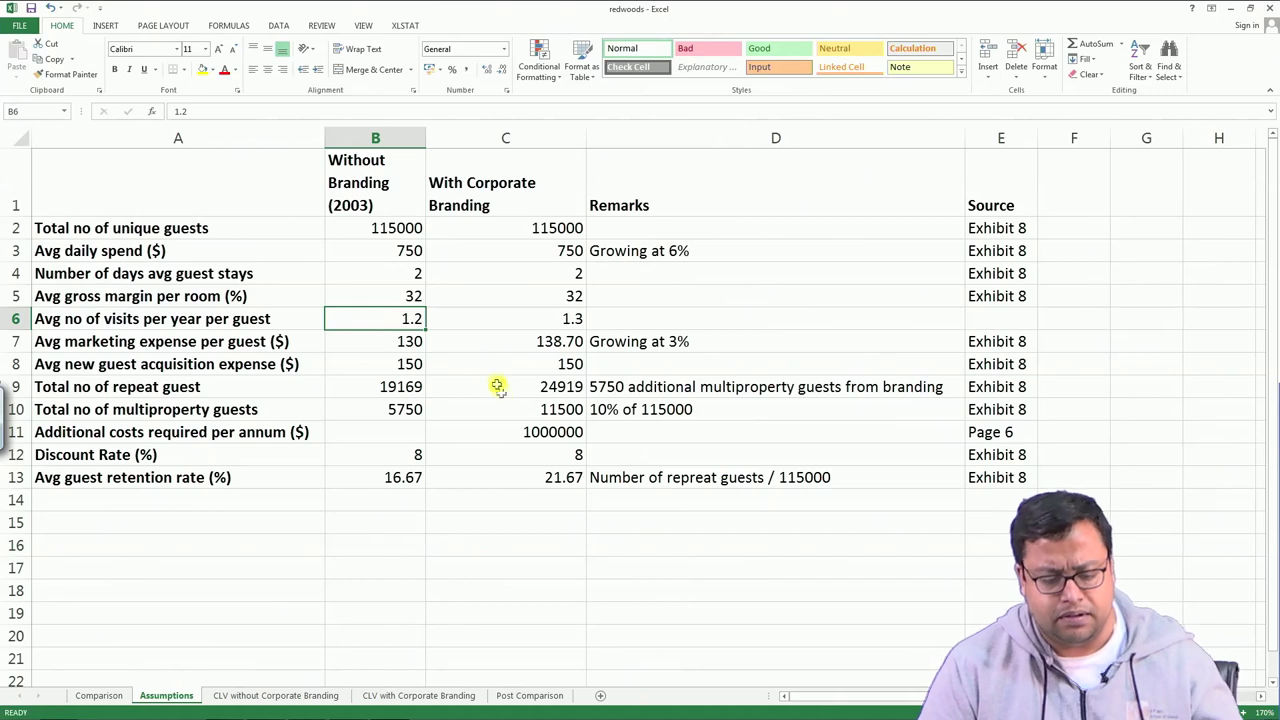
left_click(522, 321)
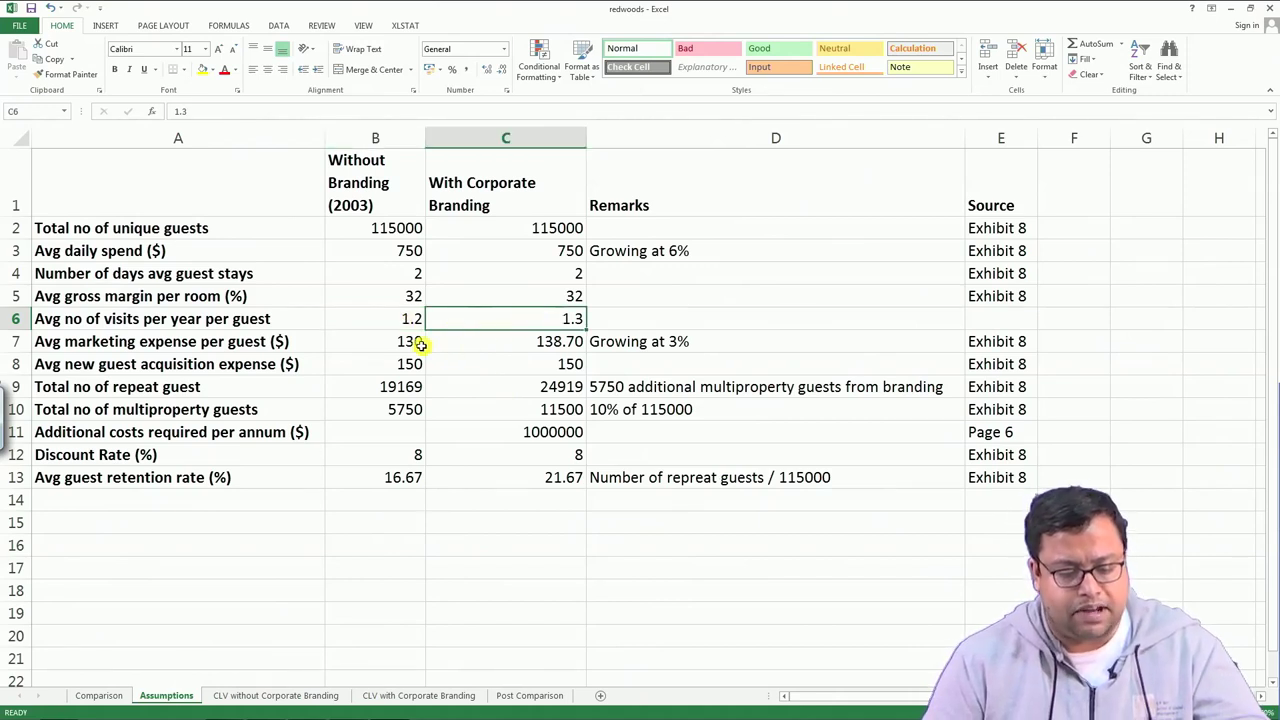
left_click(522, 348)
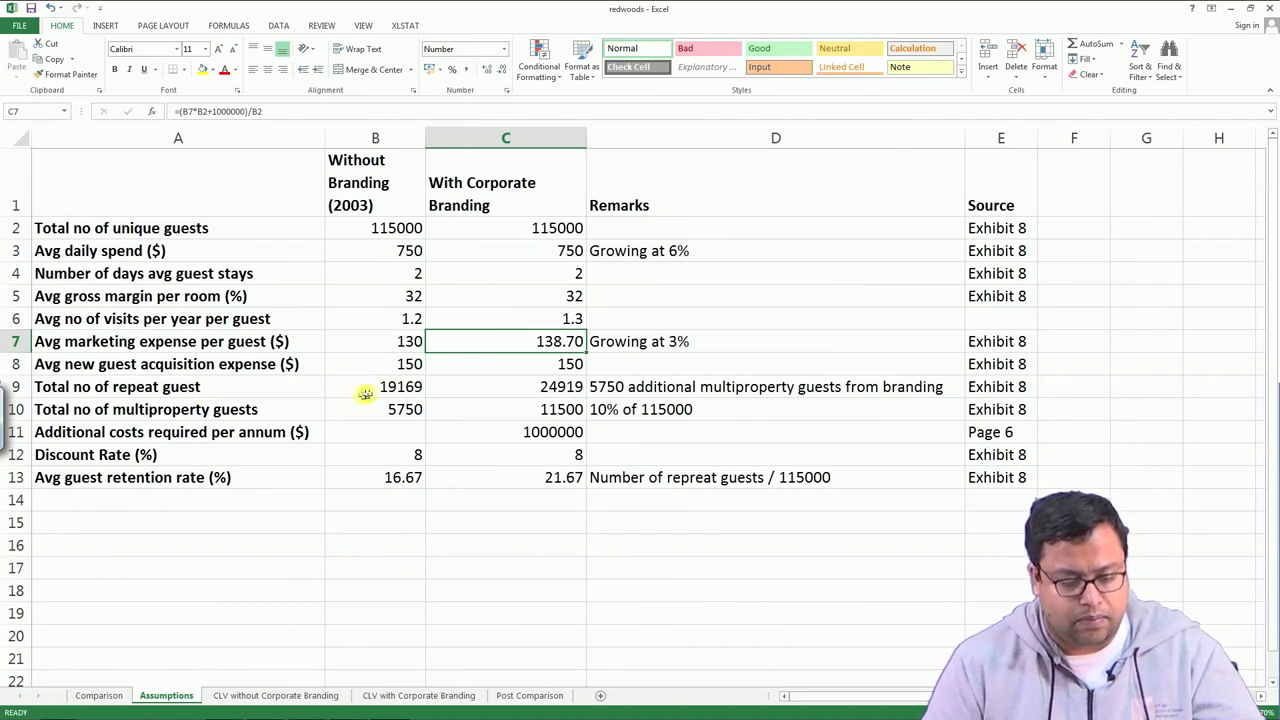
Compare repeat, multiproperty (5750) and total unique guests with and without branding, reading the remarks.
left_click_drag(403, 389, 571, 386)
left_click(618, 389)
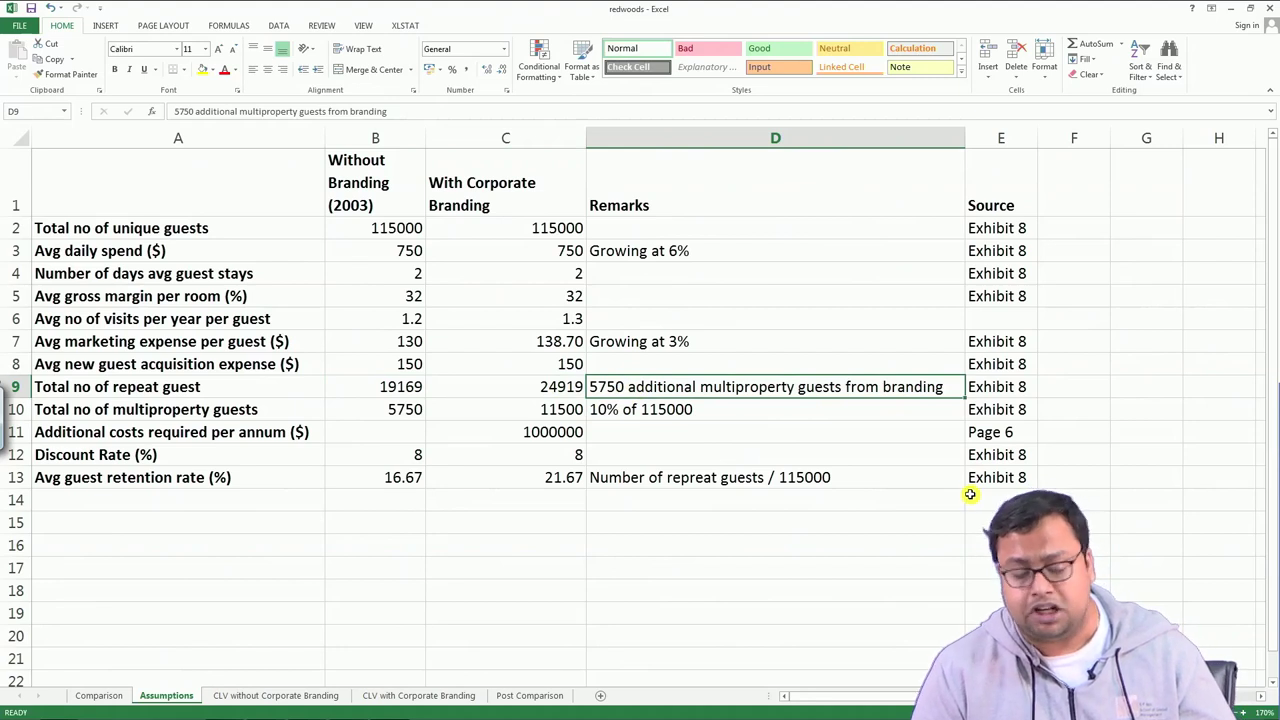
left_click(526, 384)
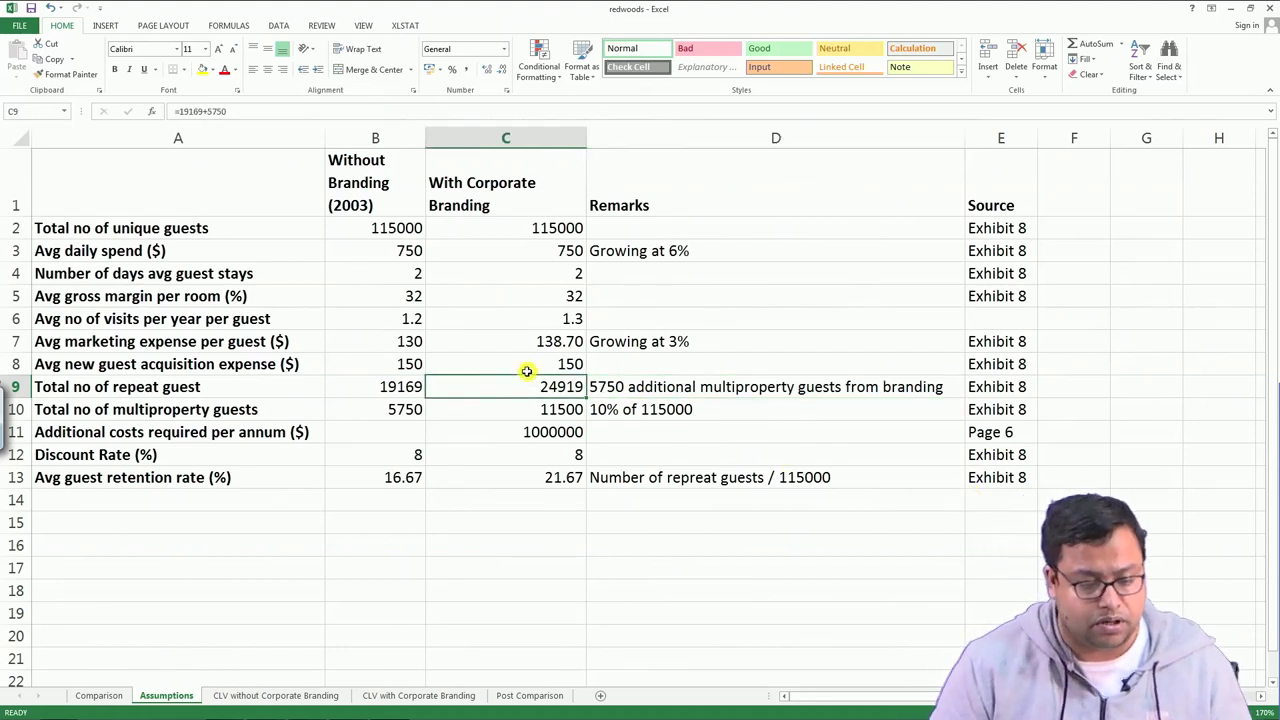
left_click(396, 386)
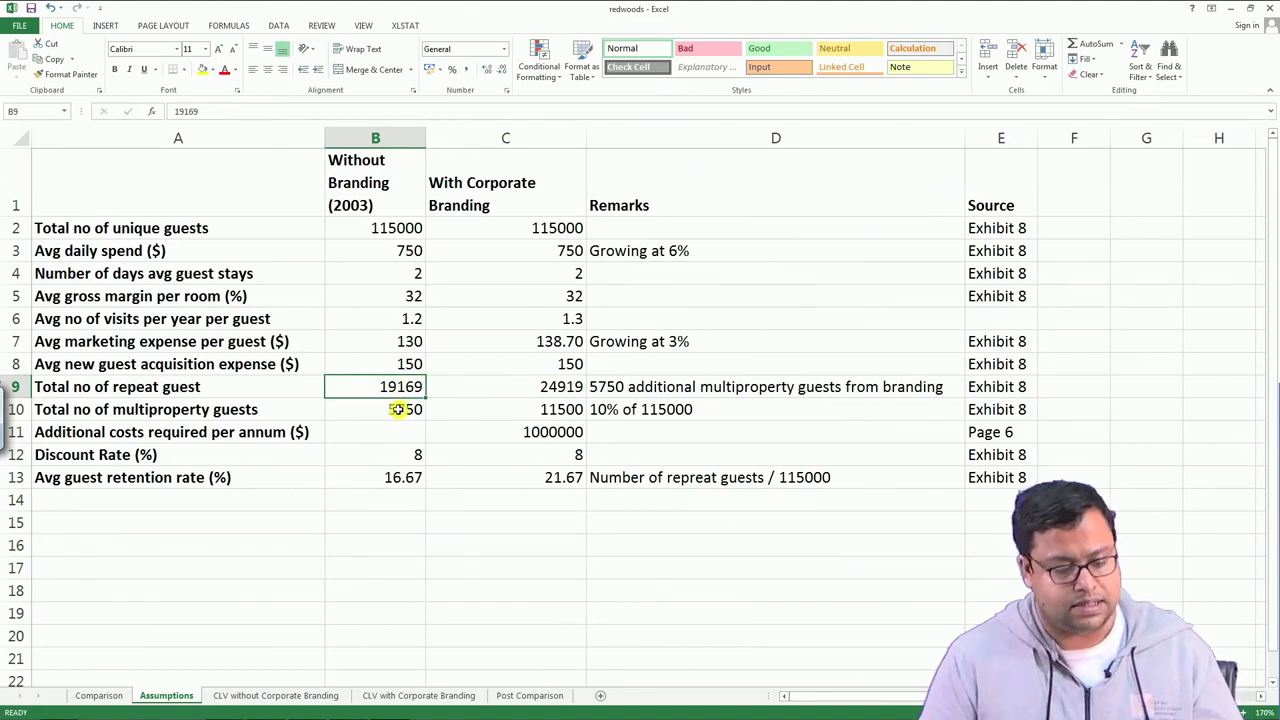
left_click(200, 409)
left_click(400, 406)
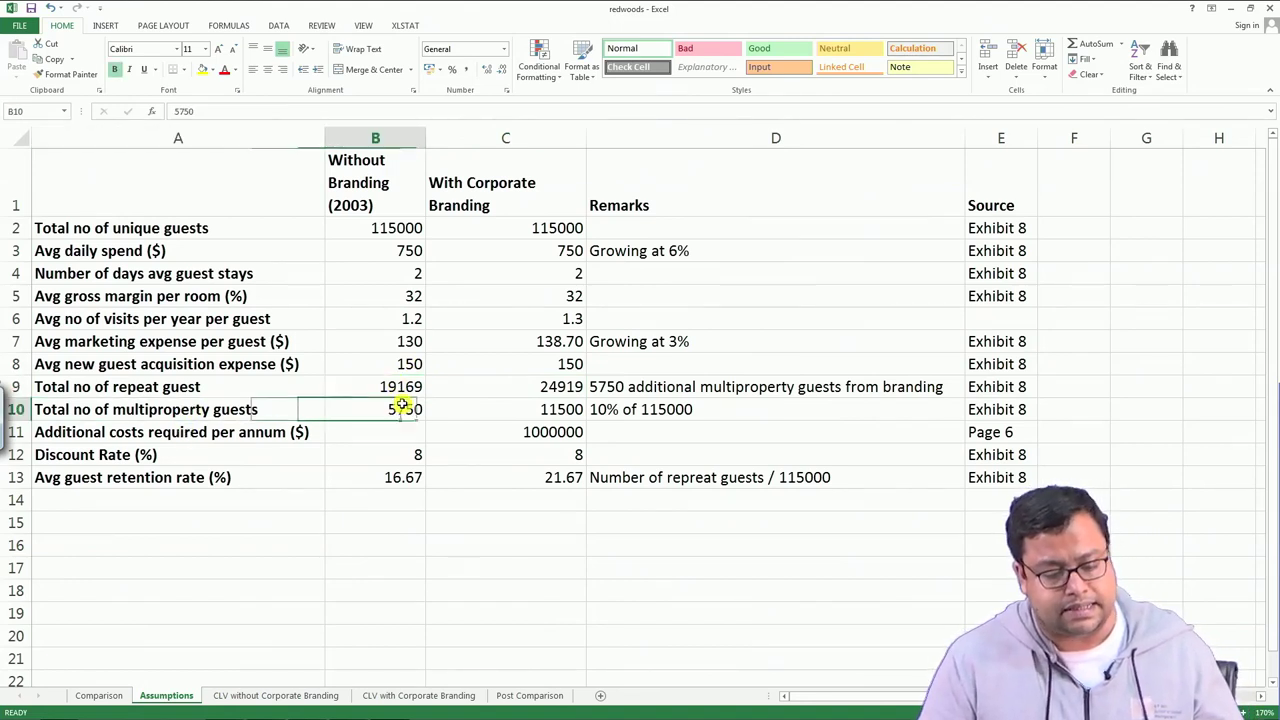
left_click(490, 409)
left_click(378, 232)
left_click(567, 228)
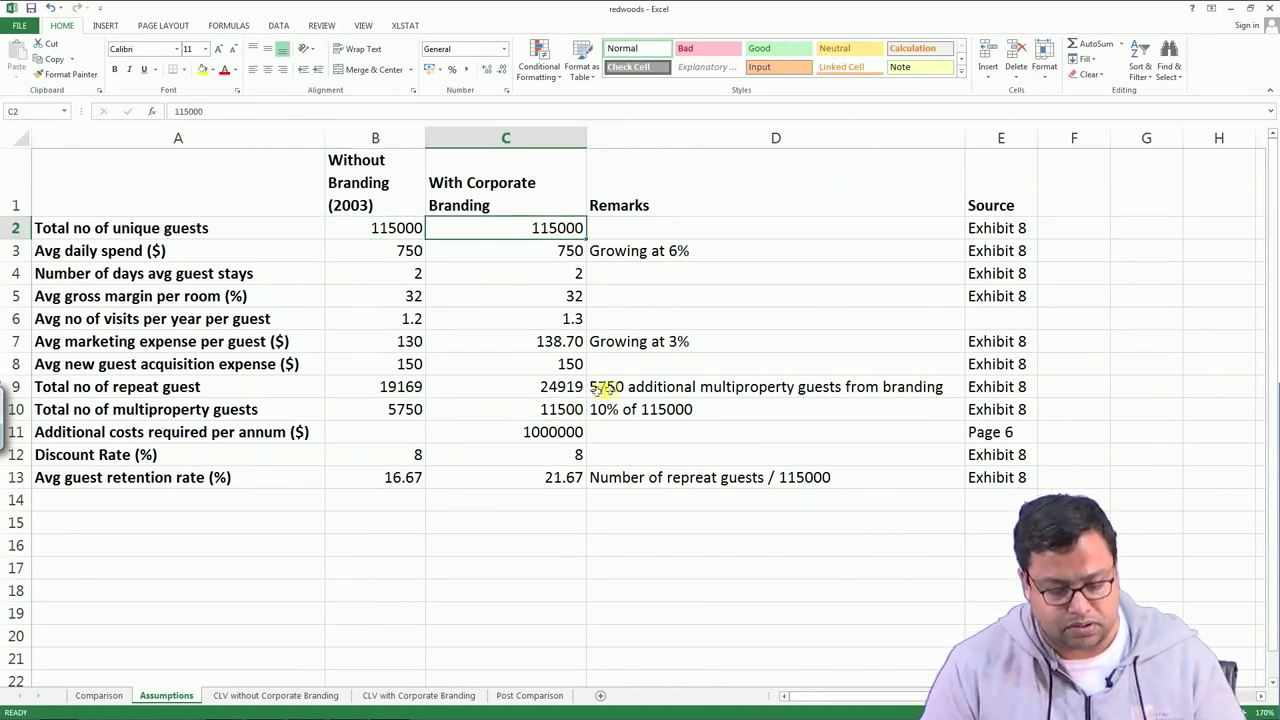
left_click(623, 403)
left_click(617, 384)
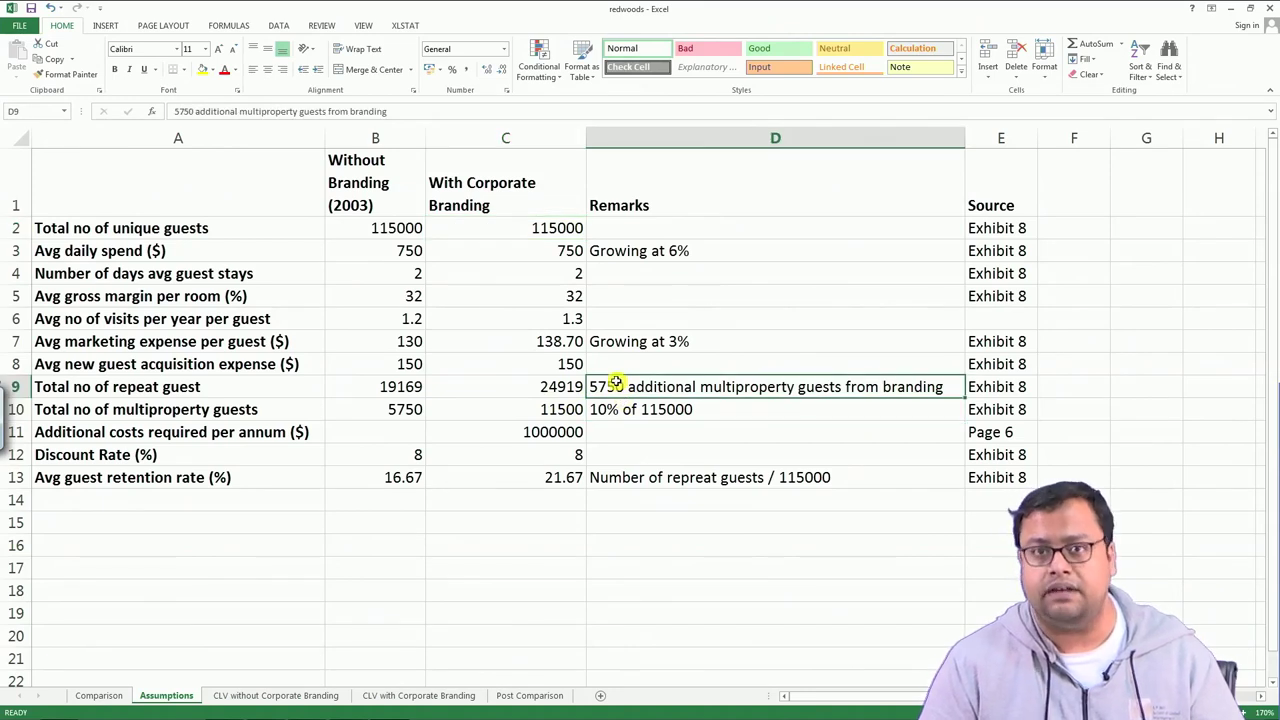
Check the 1000000 additional annual cost and the discount and retention rates, then go to the unbranded CLV sheet.
left_click(154, 434)
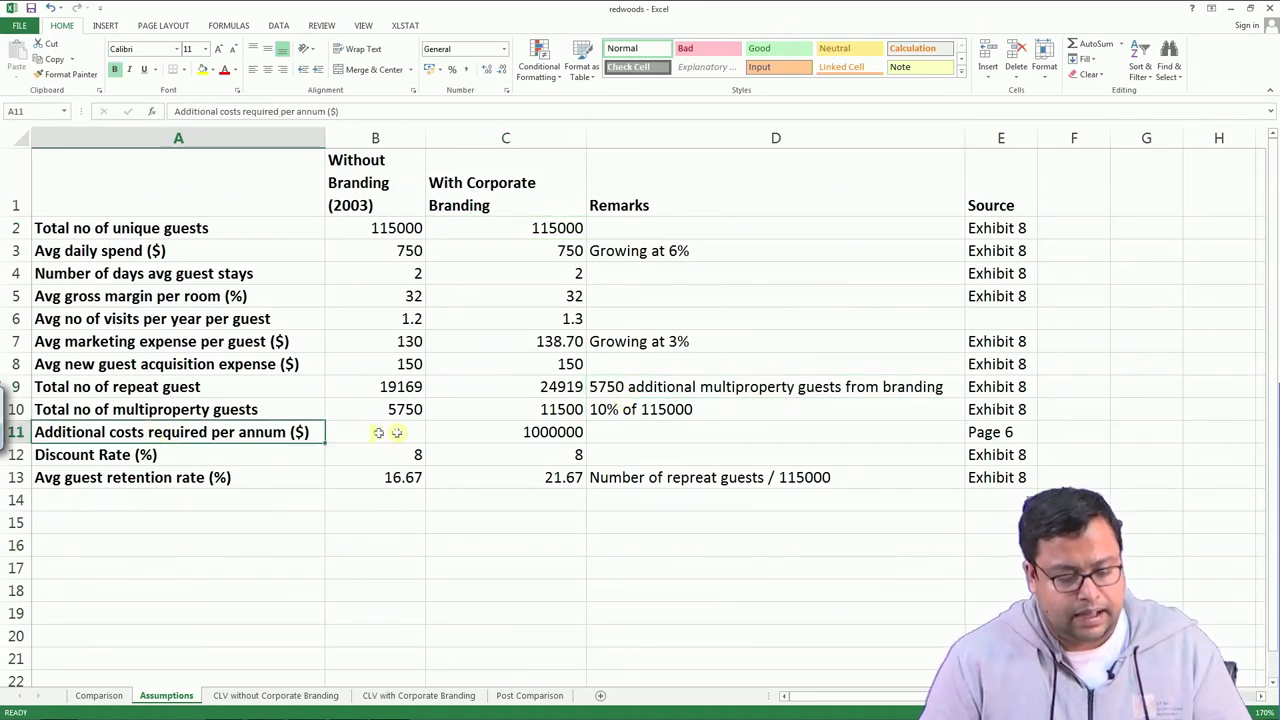
left_click(532, 433)
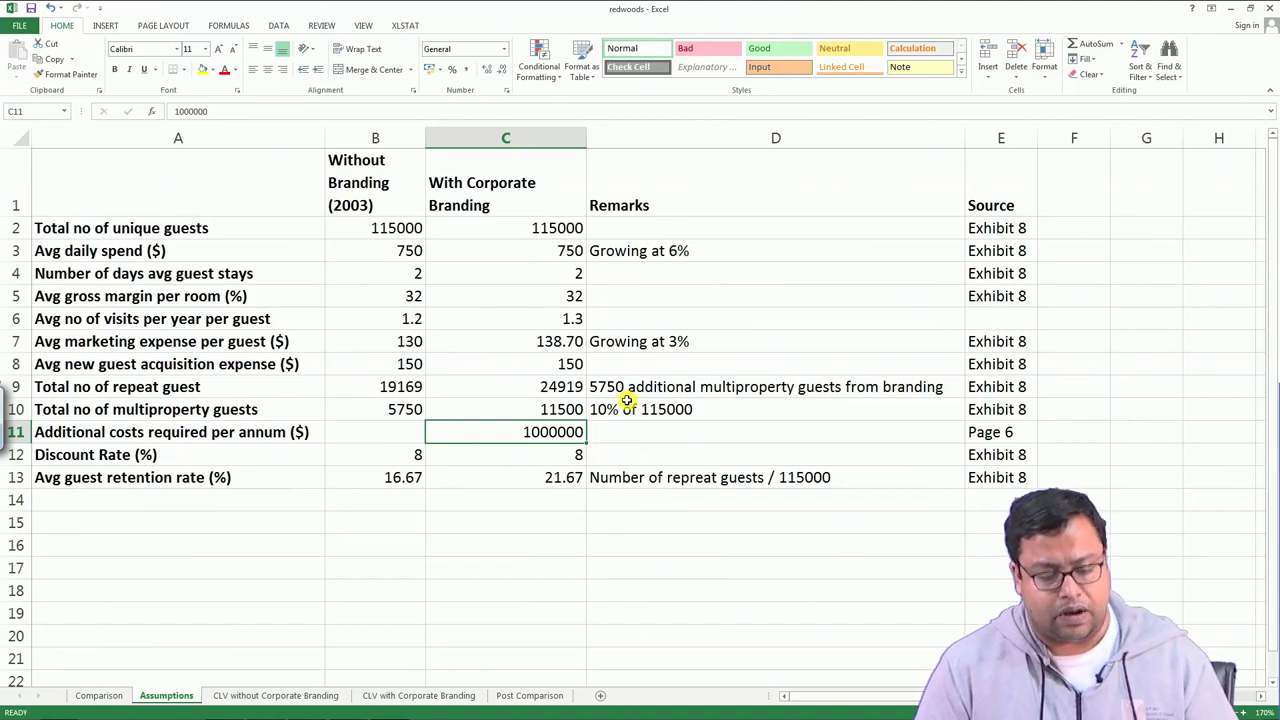
left_click(140, 460)
left_click_drag(420, 458, 523, 457)
left_click_drag(403, 477, 534, 477)
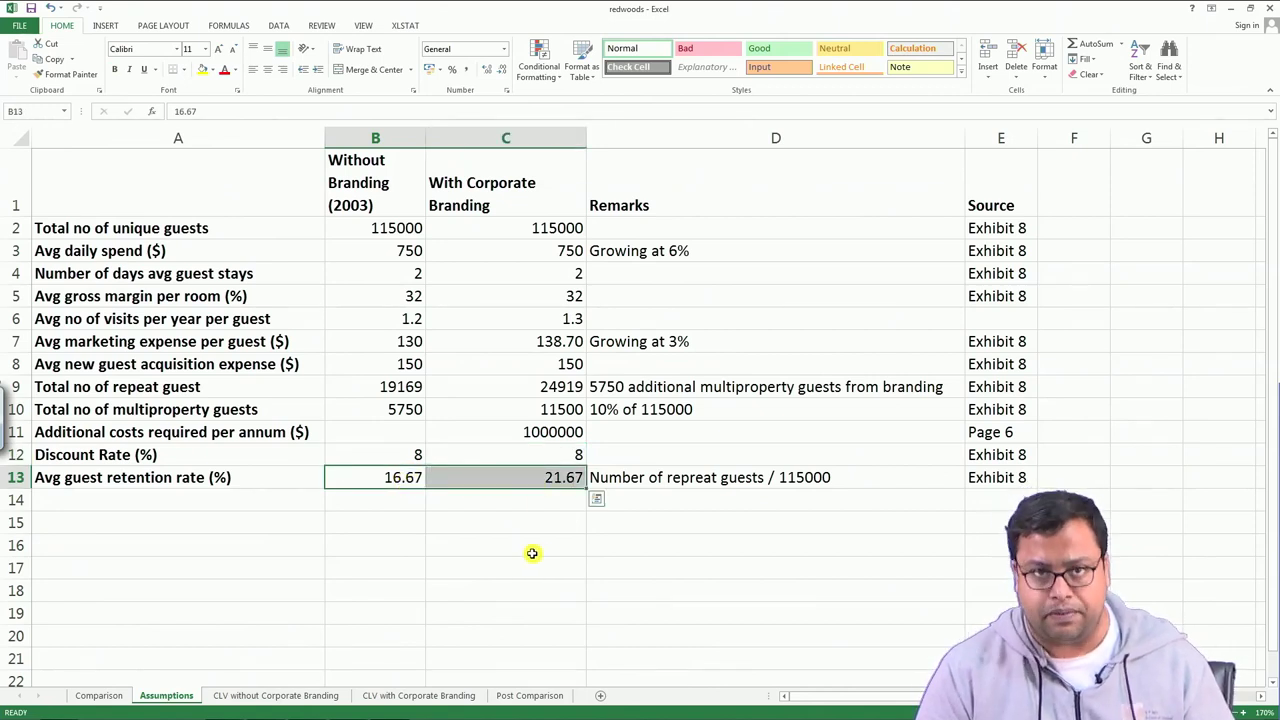
left_click(535, 479)
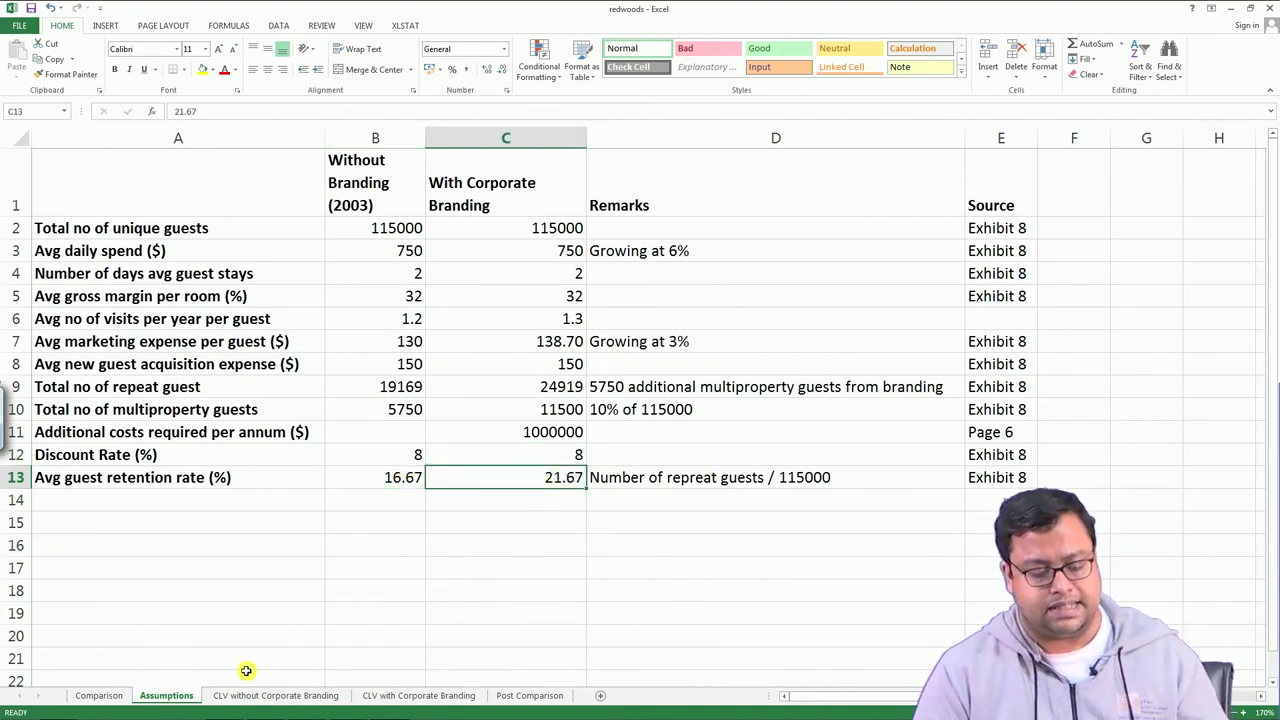
left_click_drag(140, 160, 1007, 491)
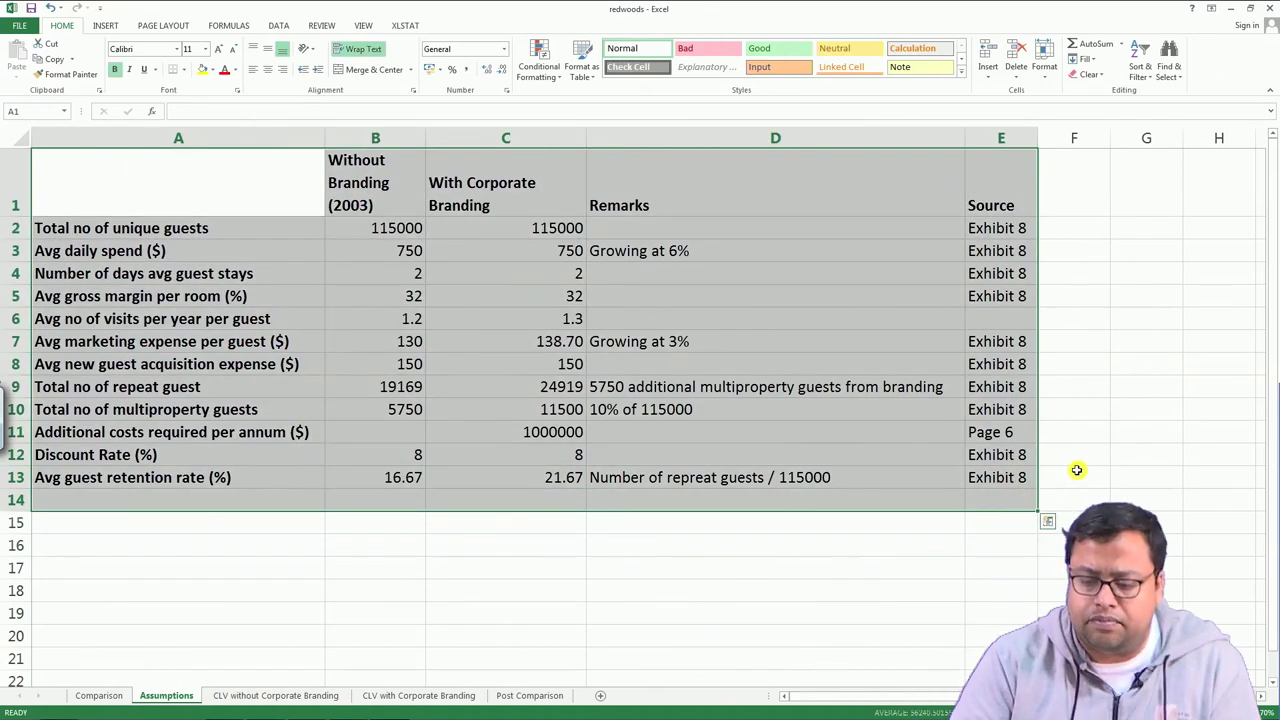
left_click(1077, 475)
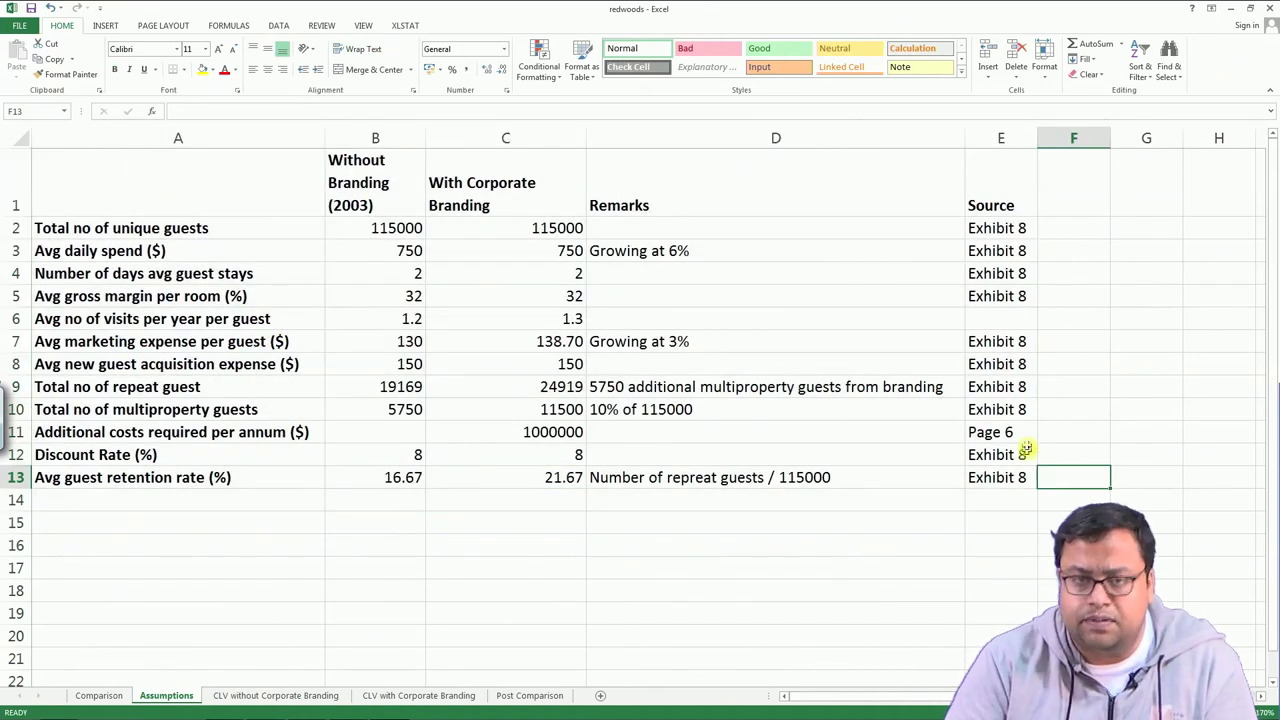
left_click(559, 631)
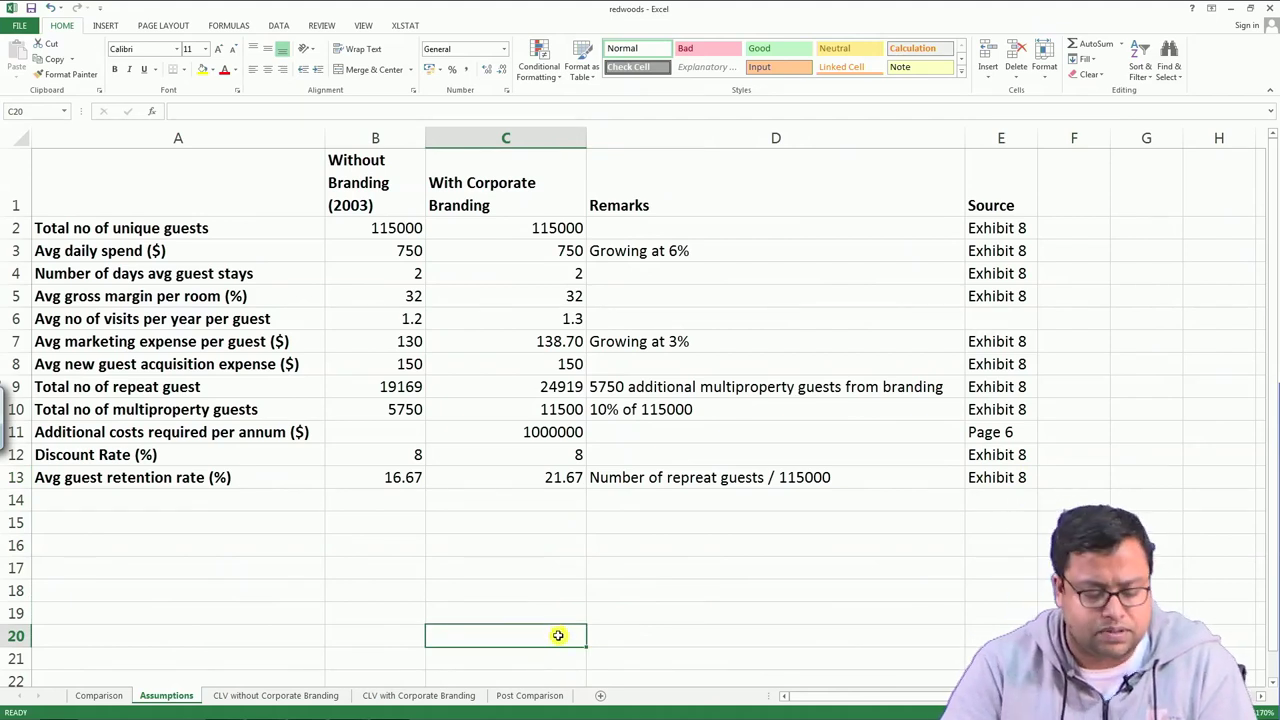
left_click(293, 694)
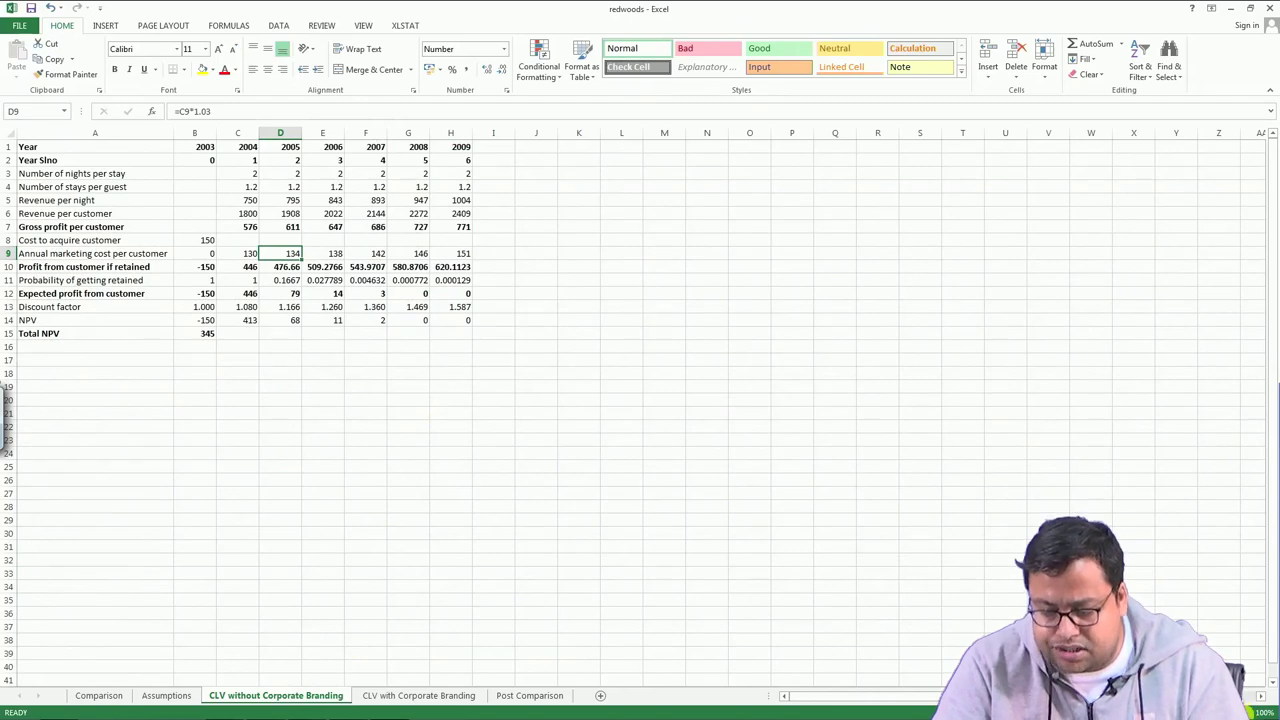
Trace the 2003 year number, the 150 acquisition cost from Assumptions, and the zero 2003 marketing cost.
scroll(640, 400, "up", 8)
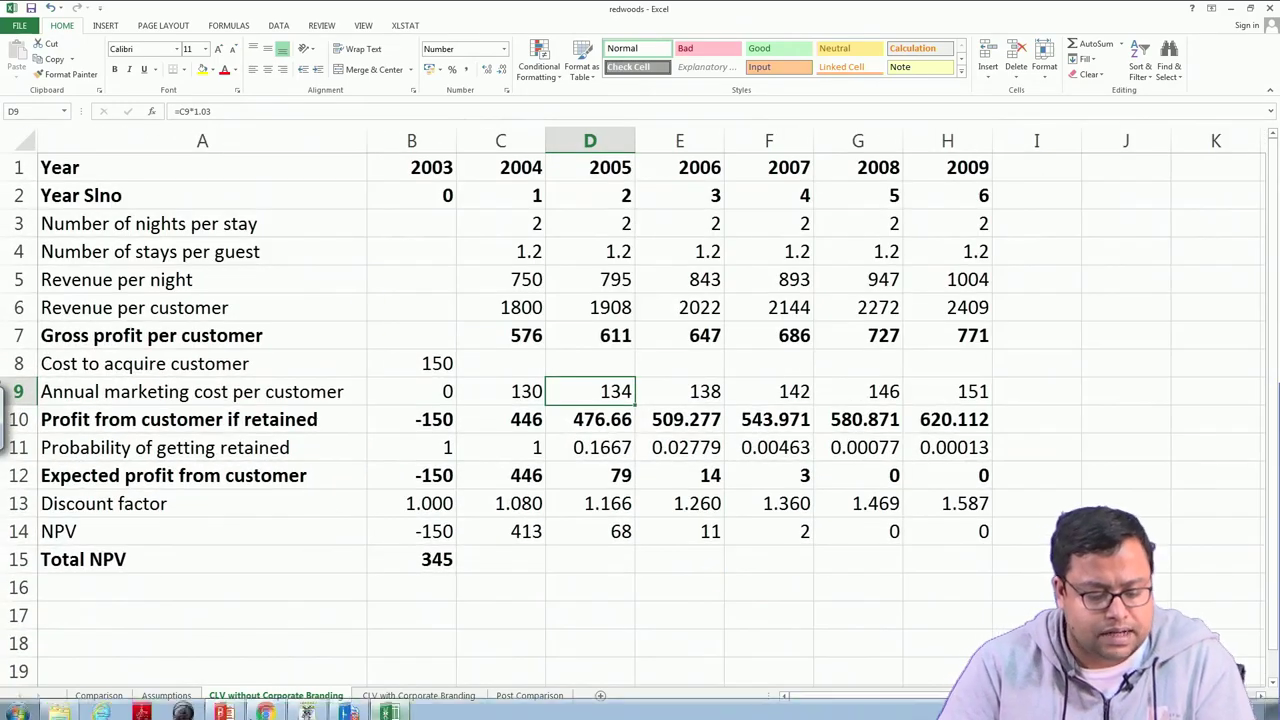
left_click(416, 186)
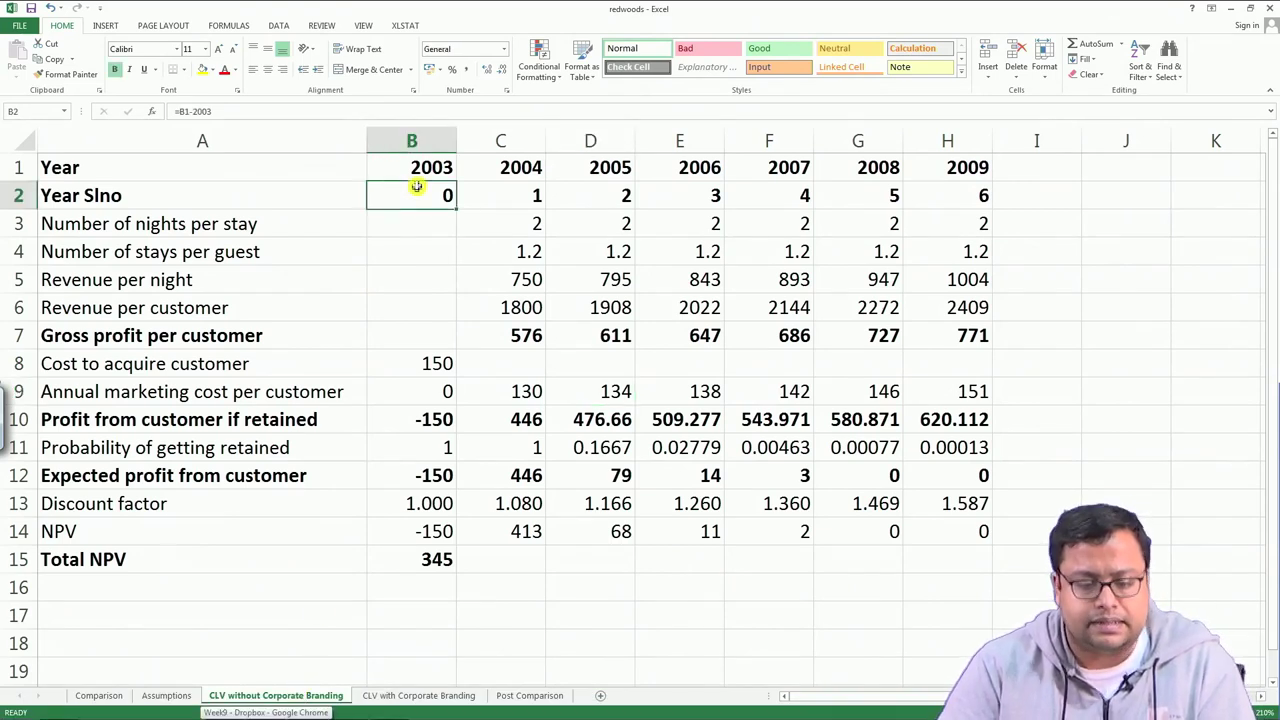
left_click(423, 363)
left_click(166, 695)
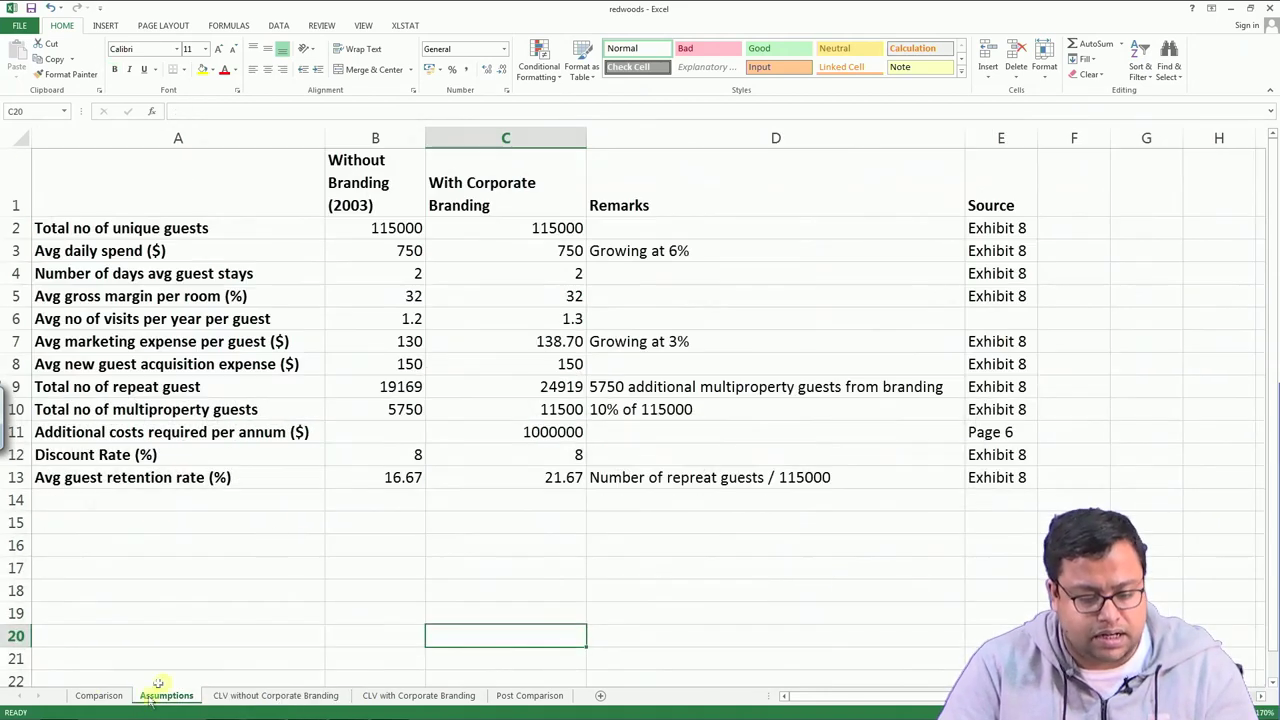
left_click(405, 365)
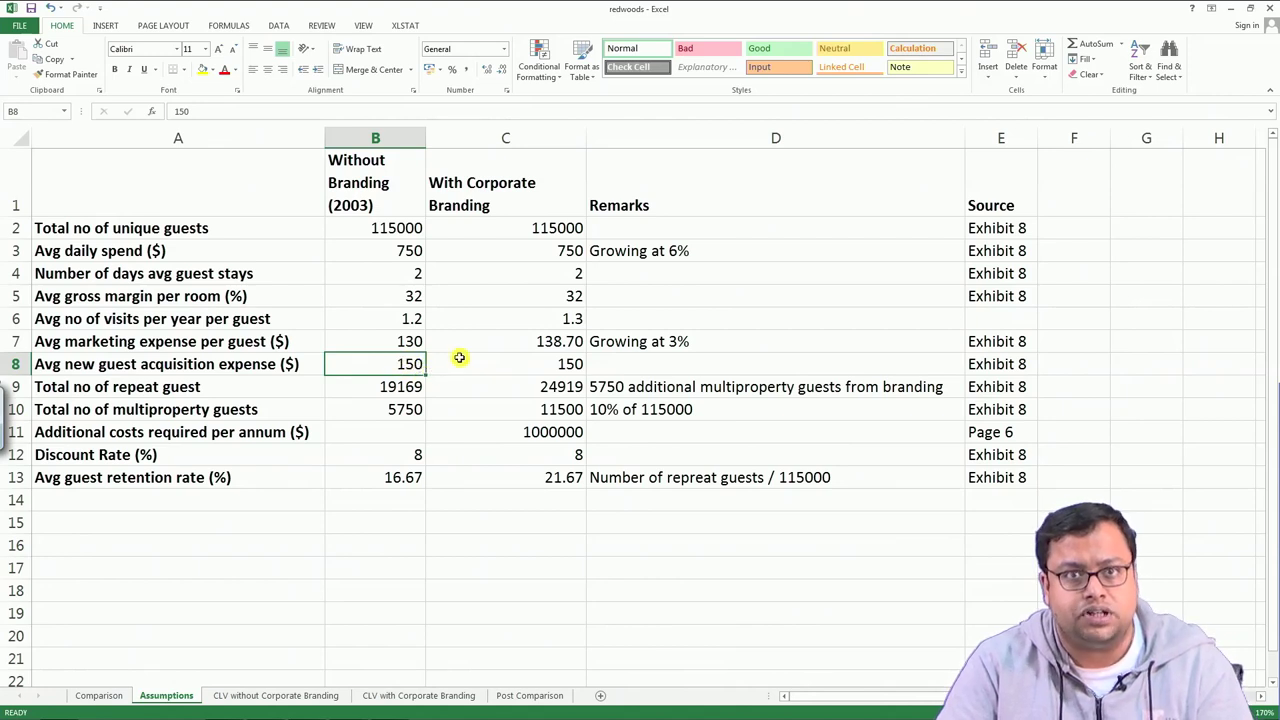
left_click(262, 694)
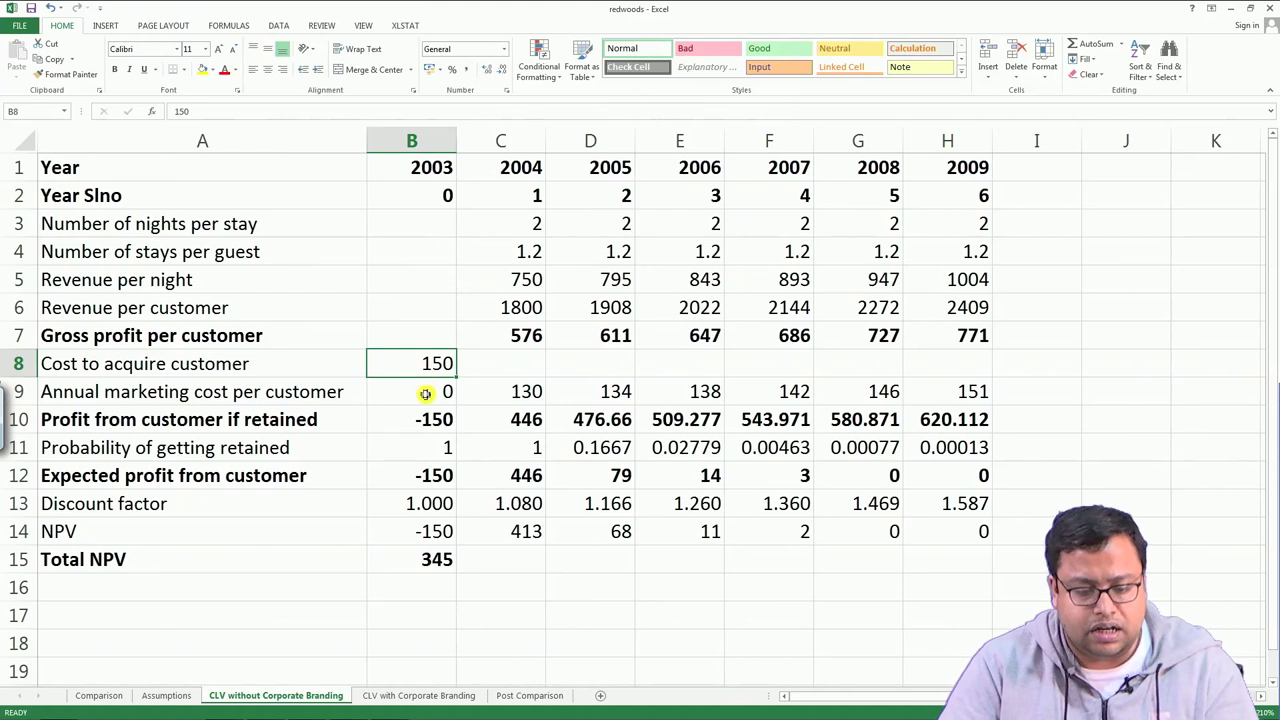
left_click(425, 394)
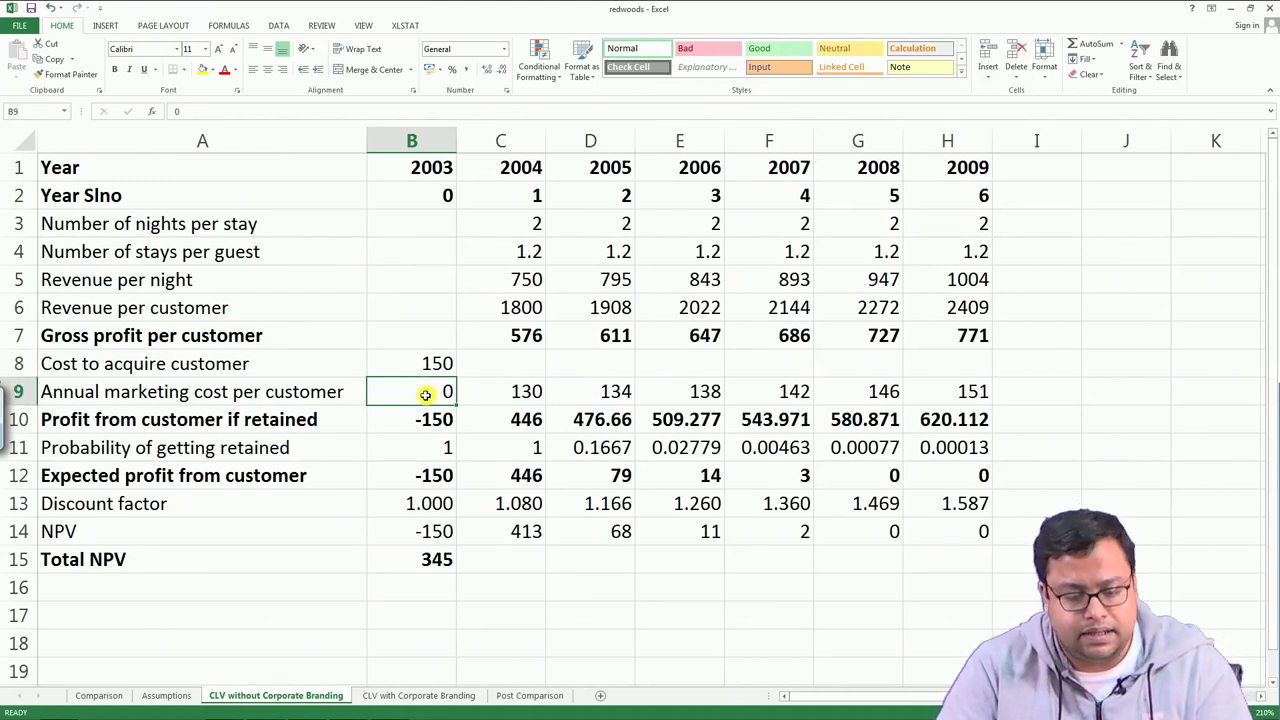
left_click_drag(428, 363, 437, 391)
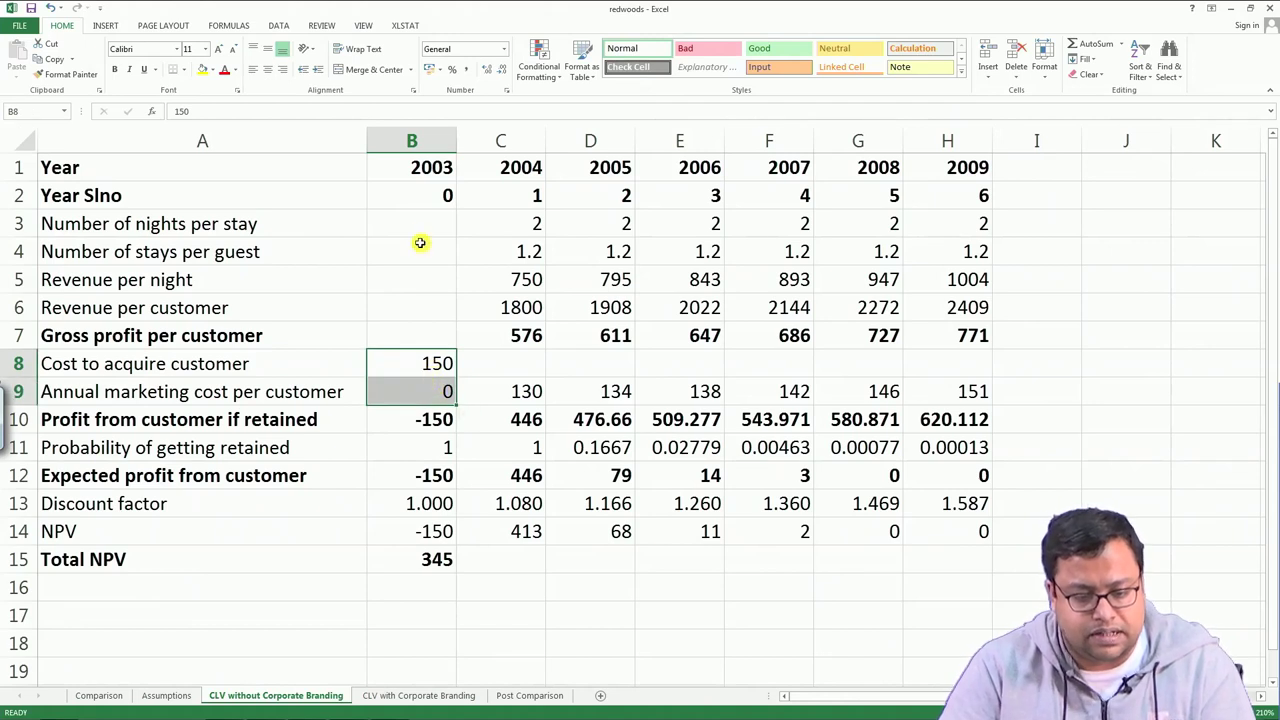
left_click_drag(420, 195, 423, 303)
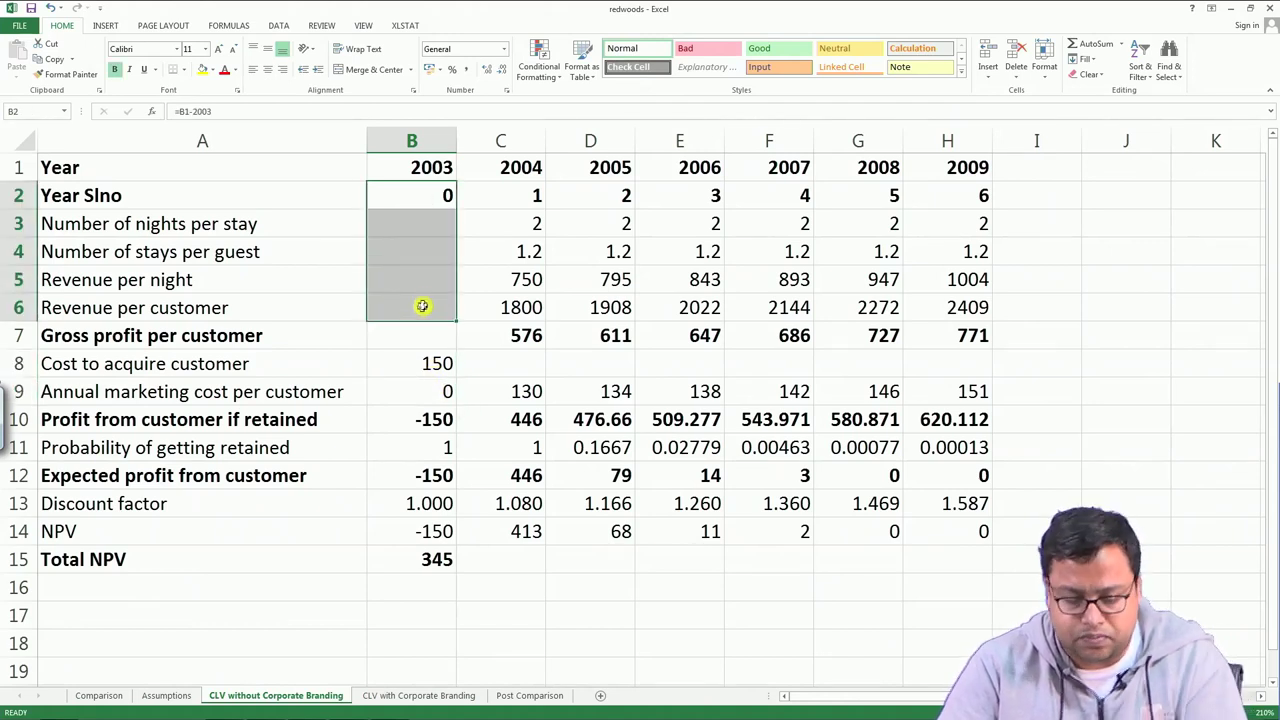
left_click(424, 364)
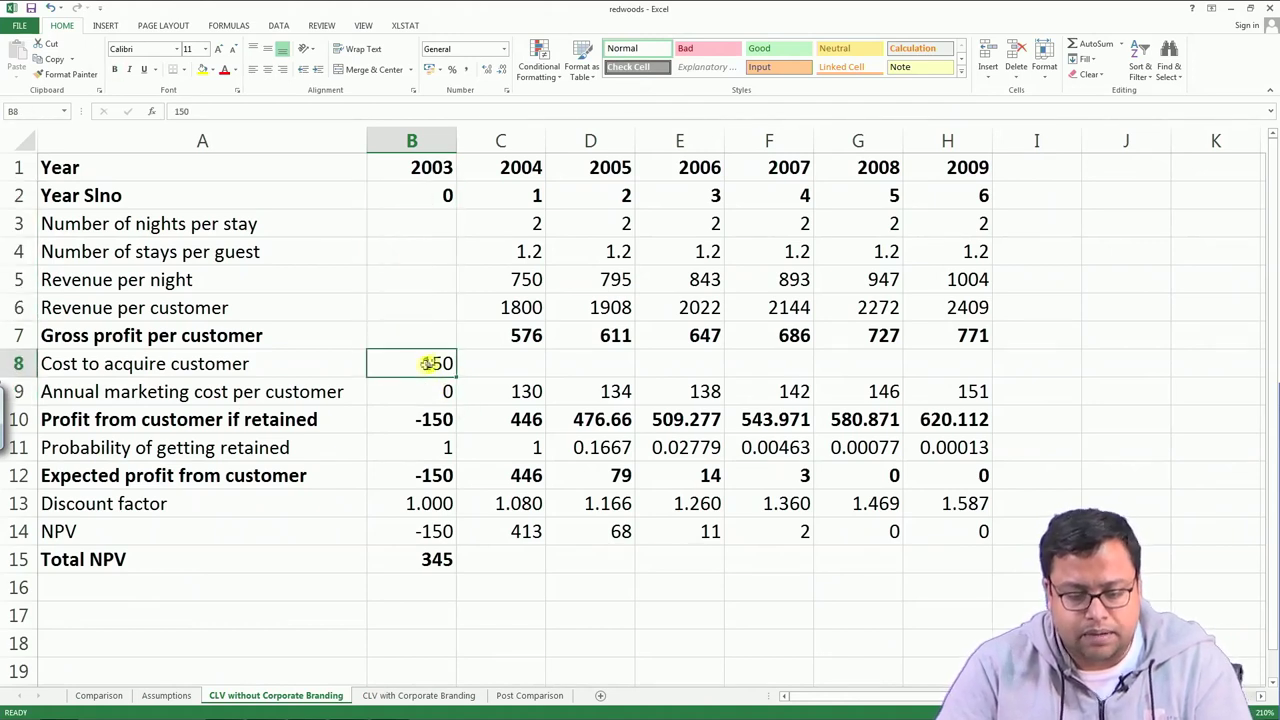
Check that 2004 nights, stays and nightly revenue feed =PRODUCT(C3:C5) in C6, then return to Assumptions.
left_click(514, 222)
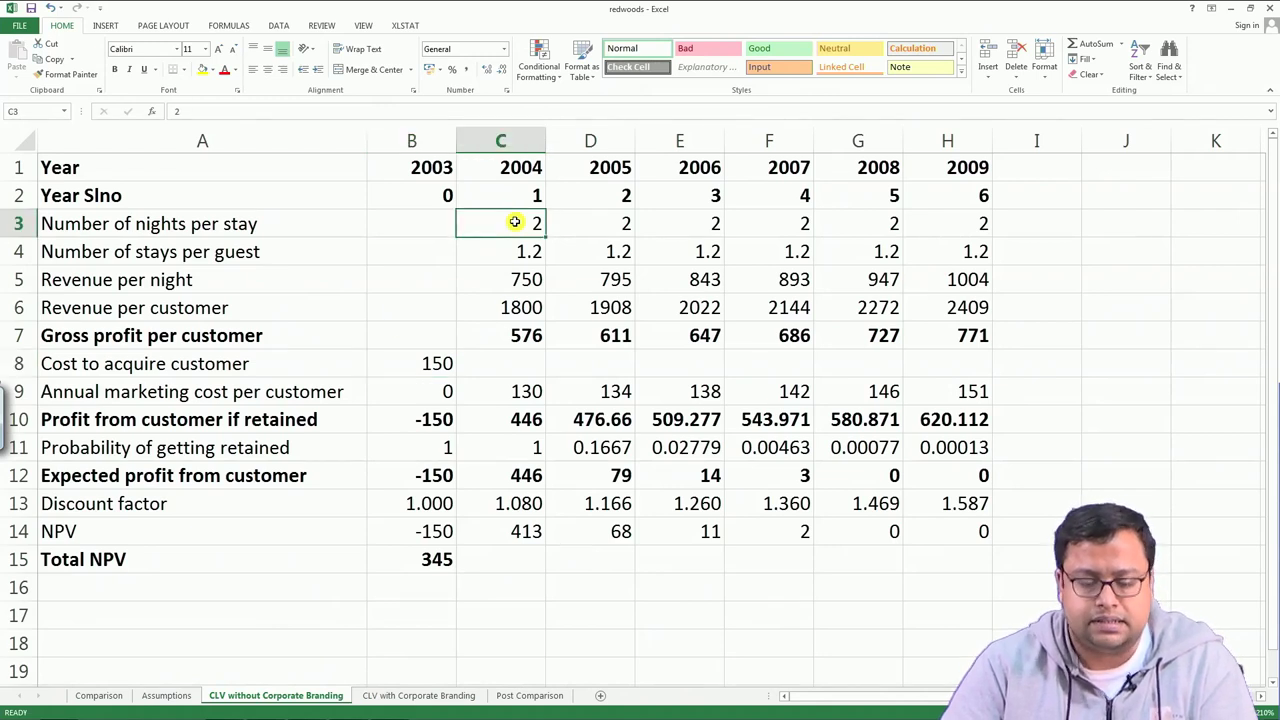
left_click(511, 240)
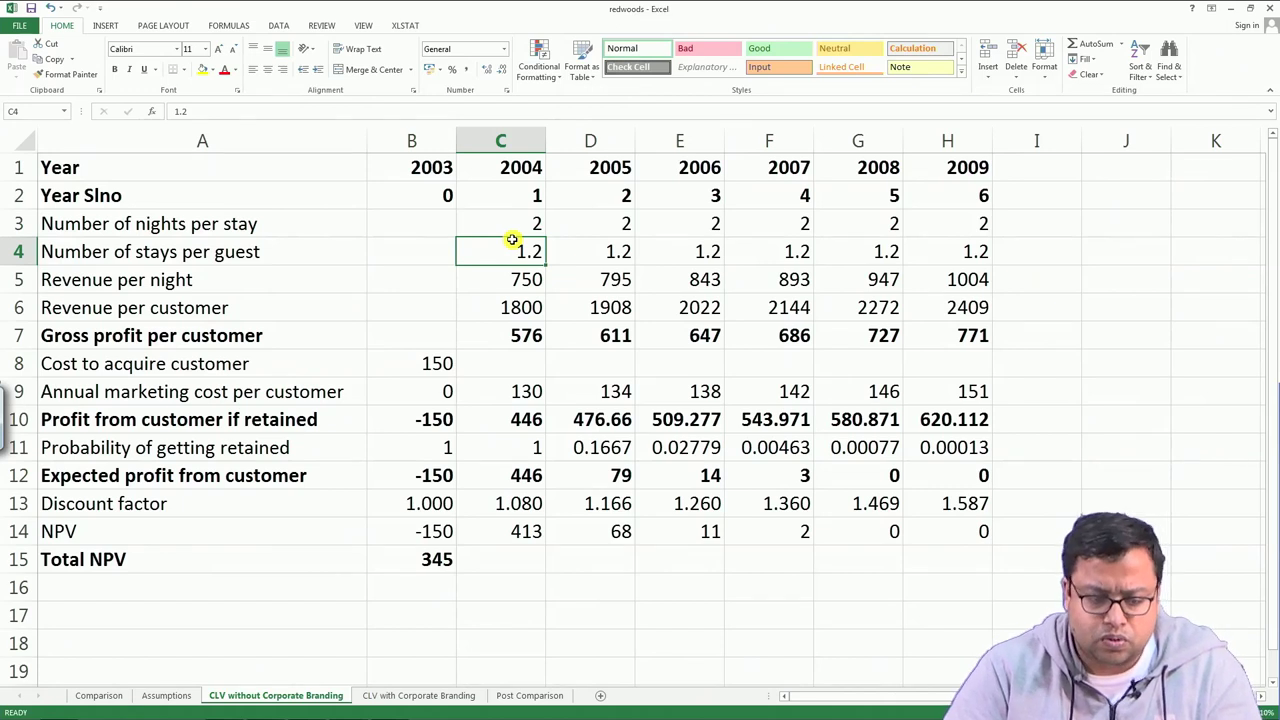
left_click(526, 276)
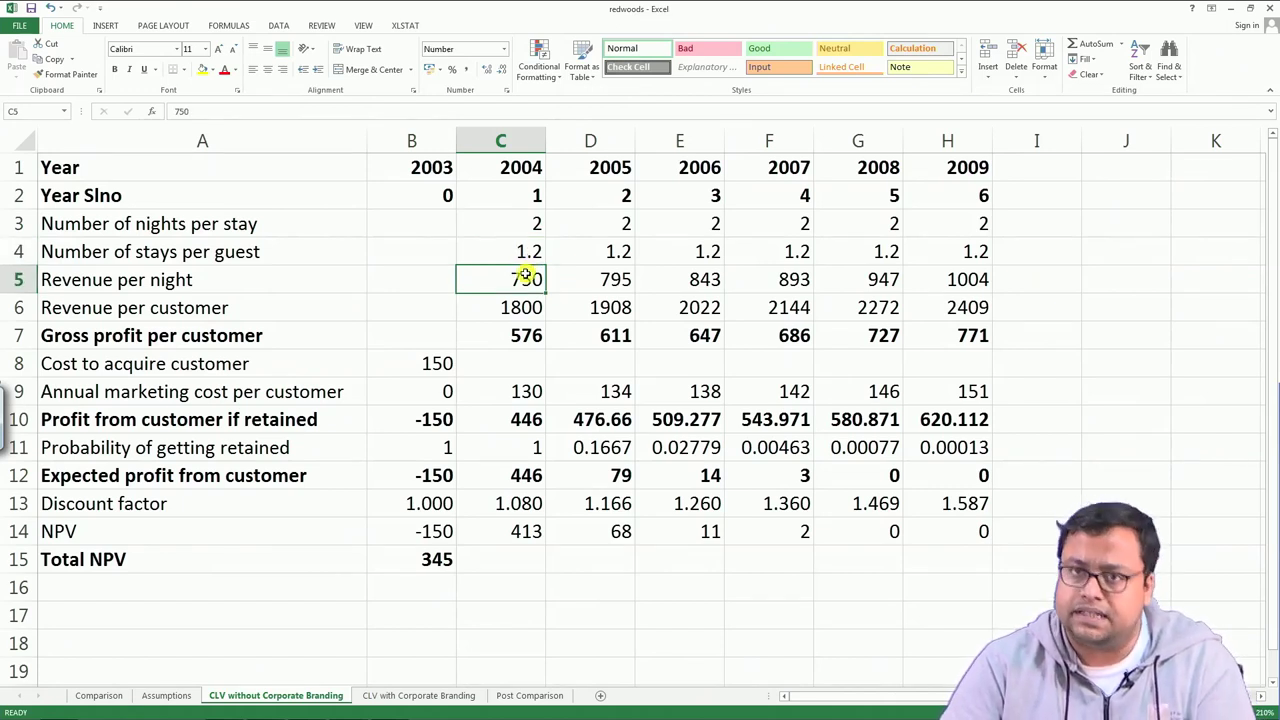
left_click(522, 302)
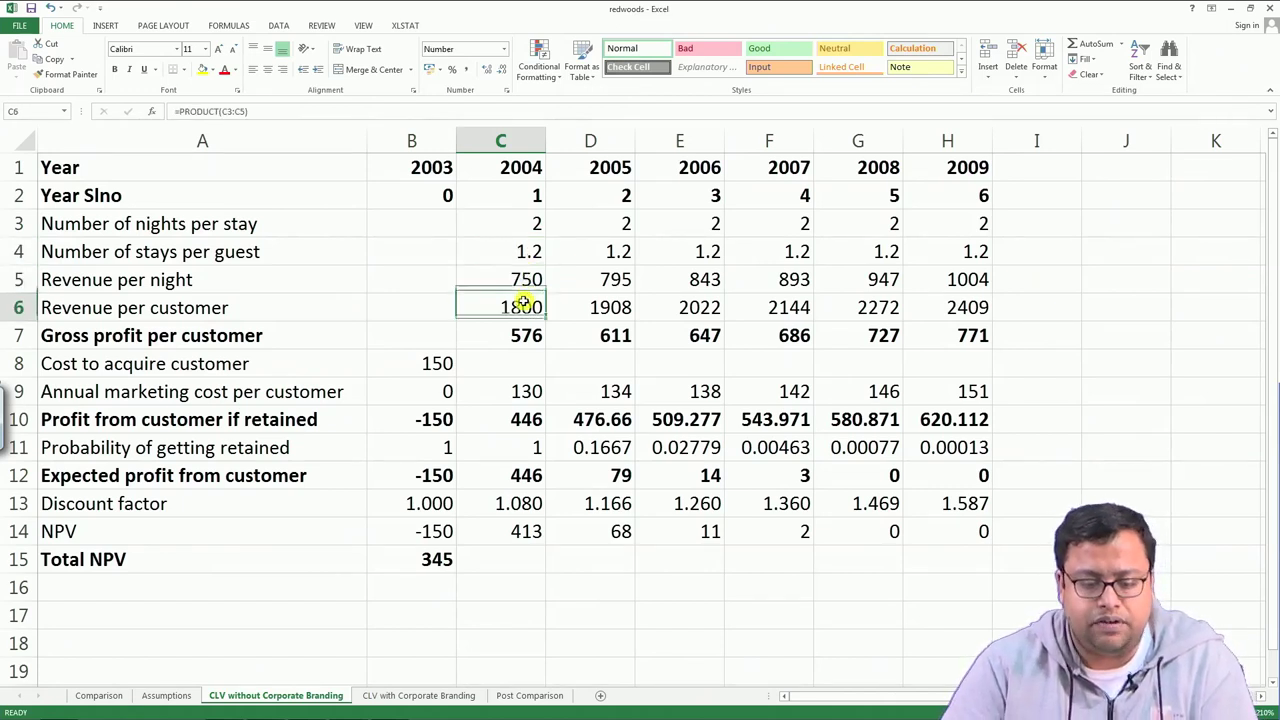
double_click(522, 305)
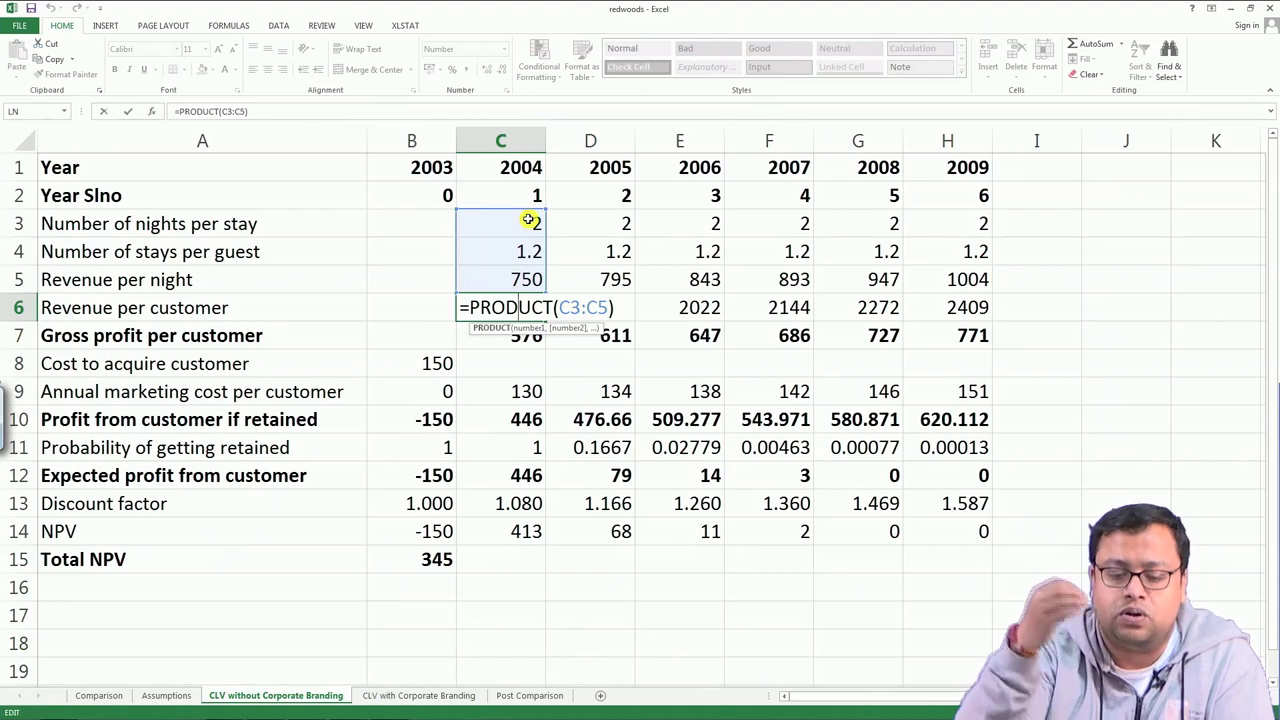
key("Return")
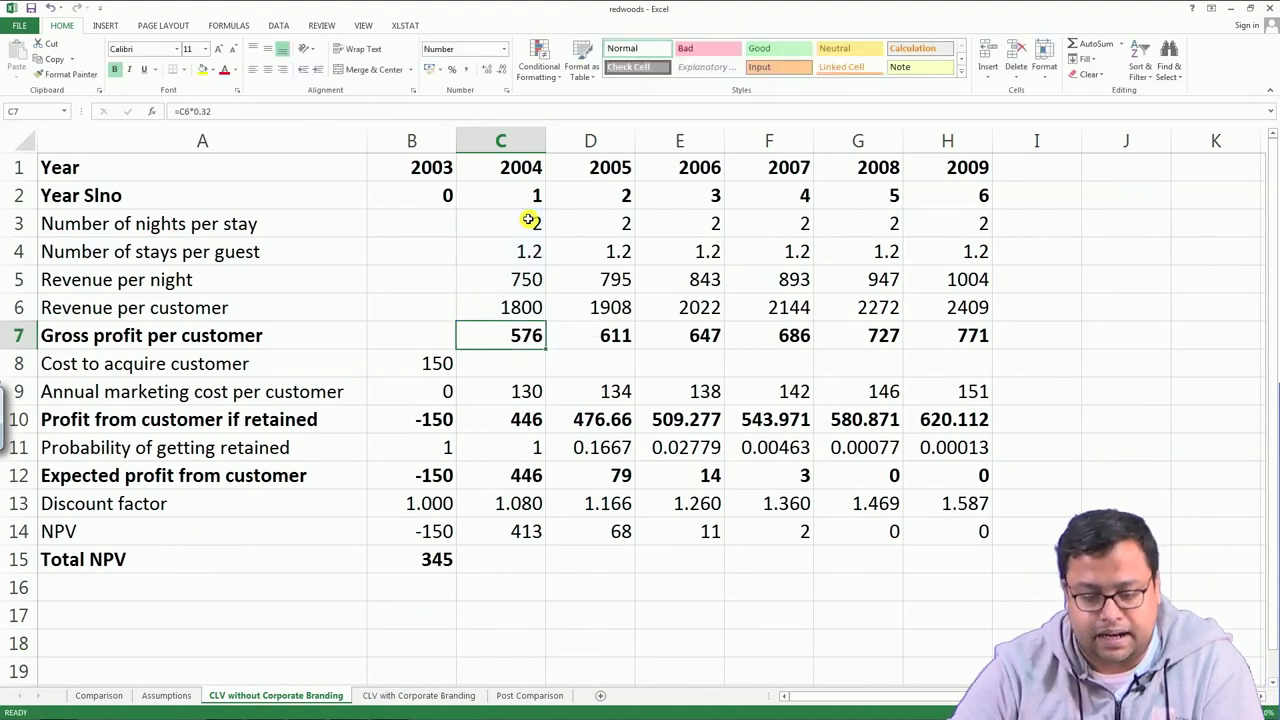
left_click(539, 307)
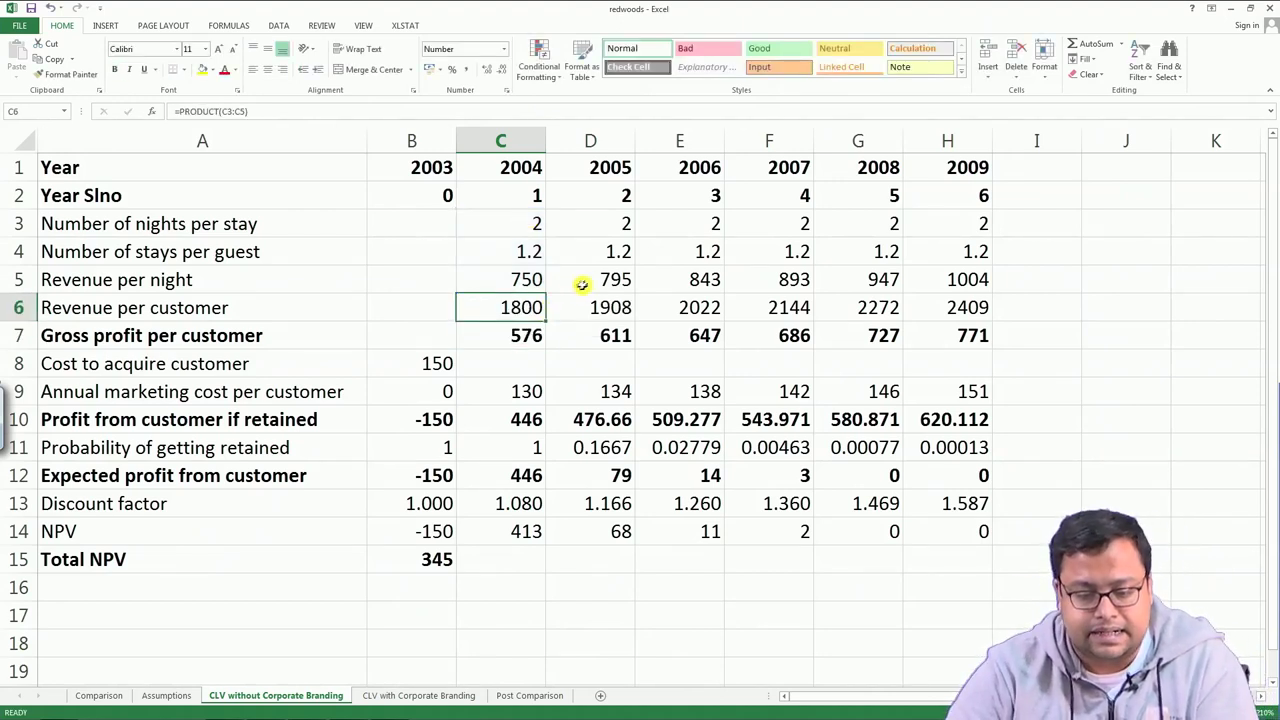
left_click(526, 280)
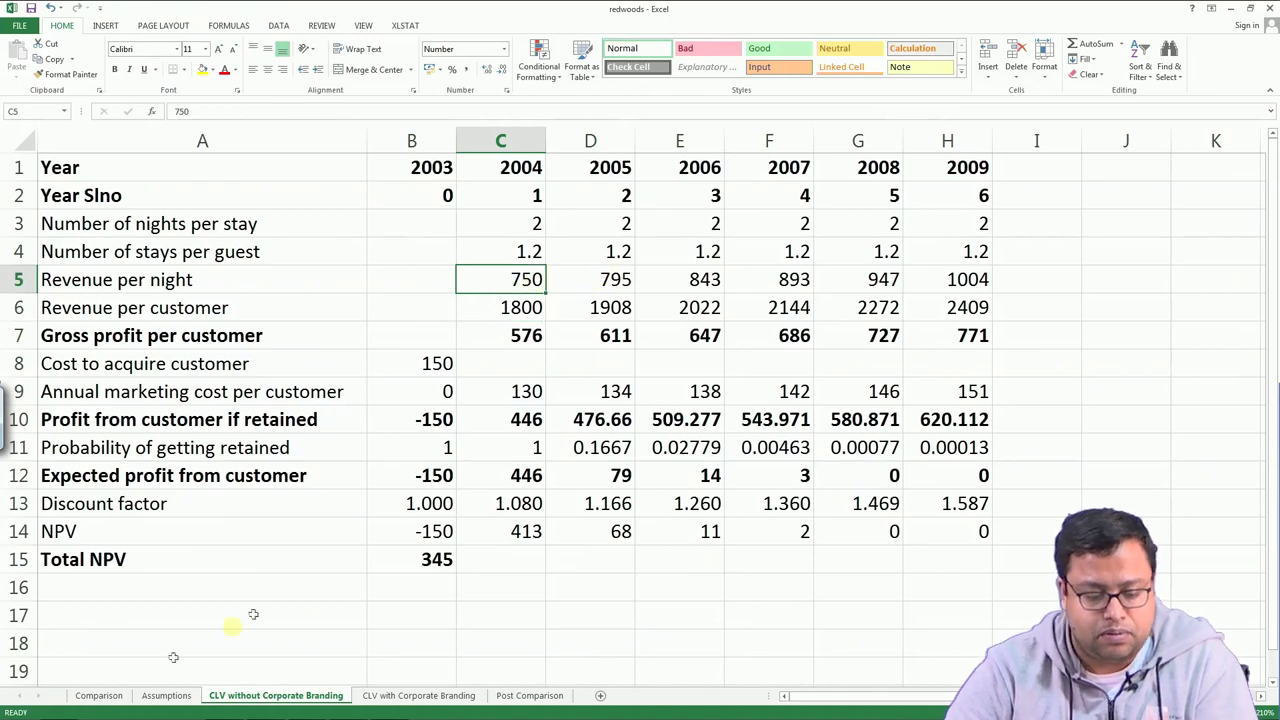
left_click(166, 695)
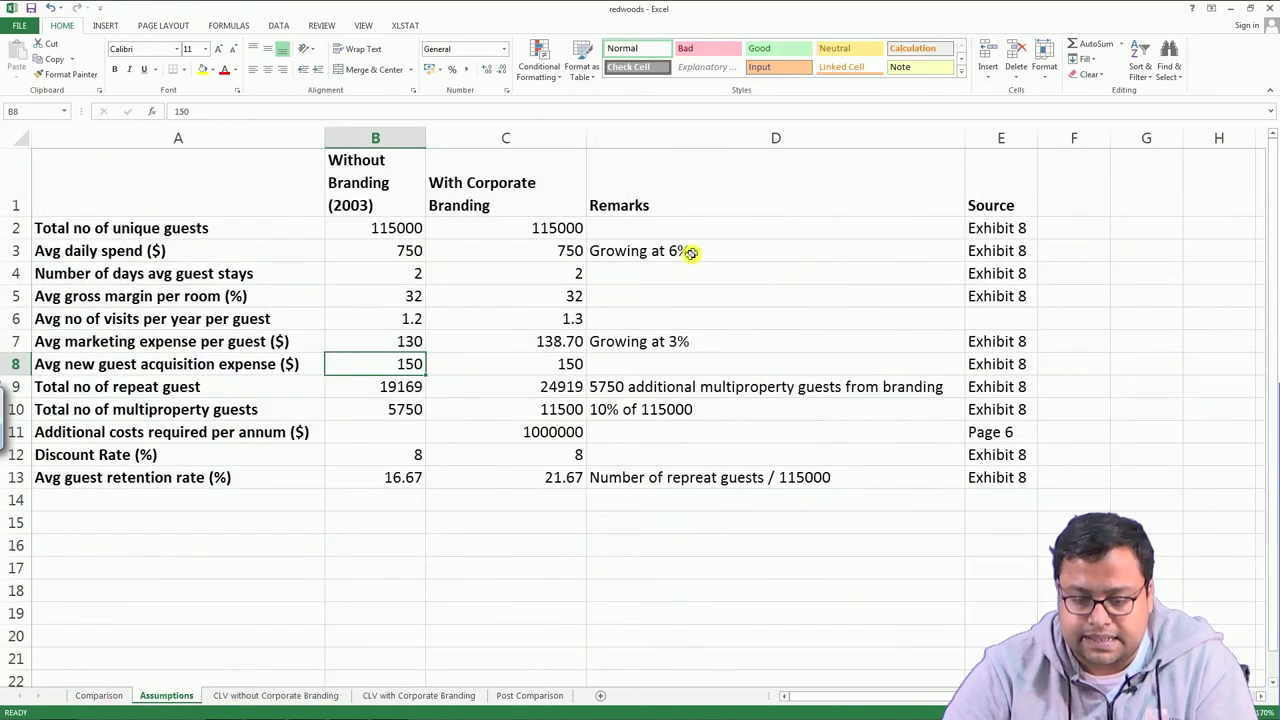
Back on the unbranded CLV sheet, check the 6%-growth (*1.06) revenue-per-night formulas in D5–F5.
left_click(658, 251)
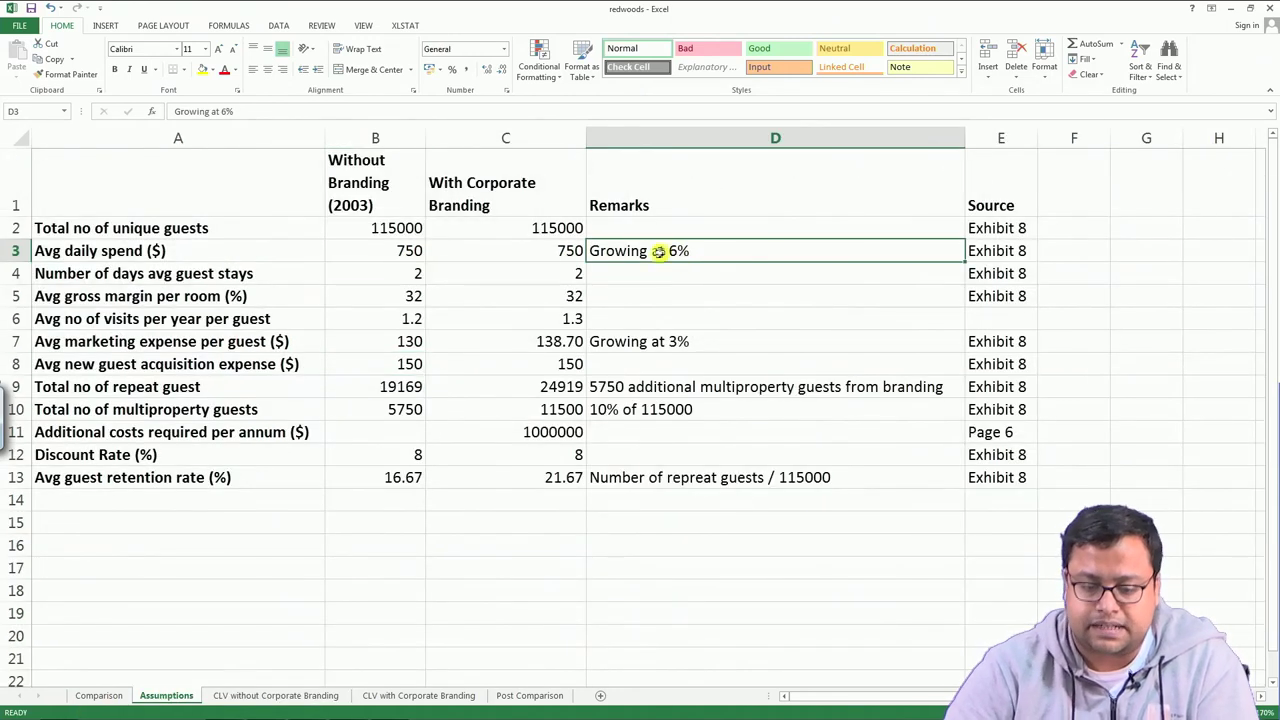
left_click(243, 695)
double_click(595, 280)
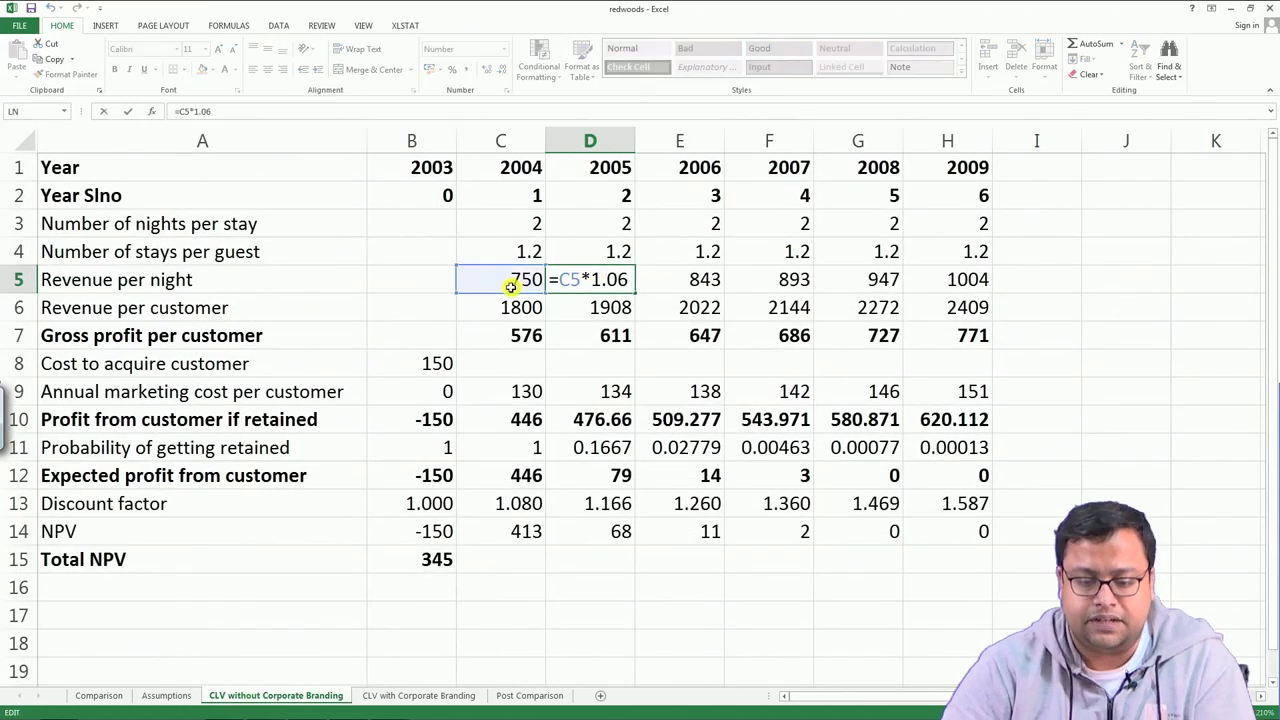
left_click(692, 281)
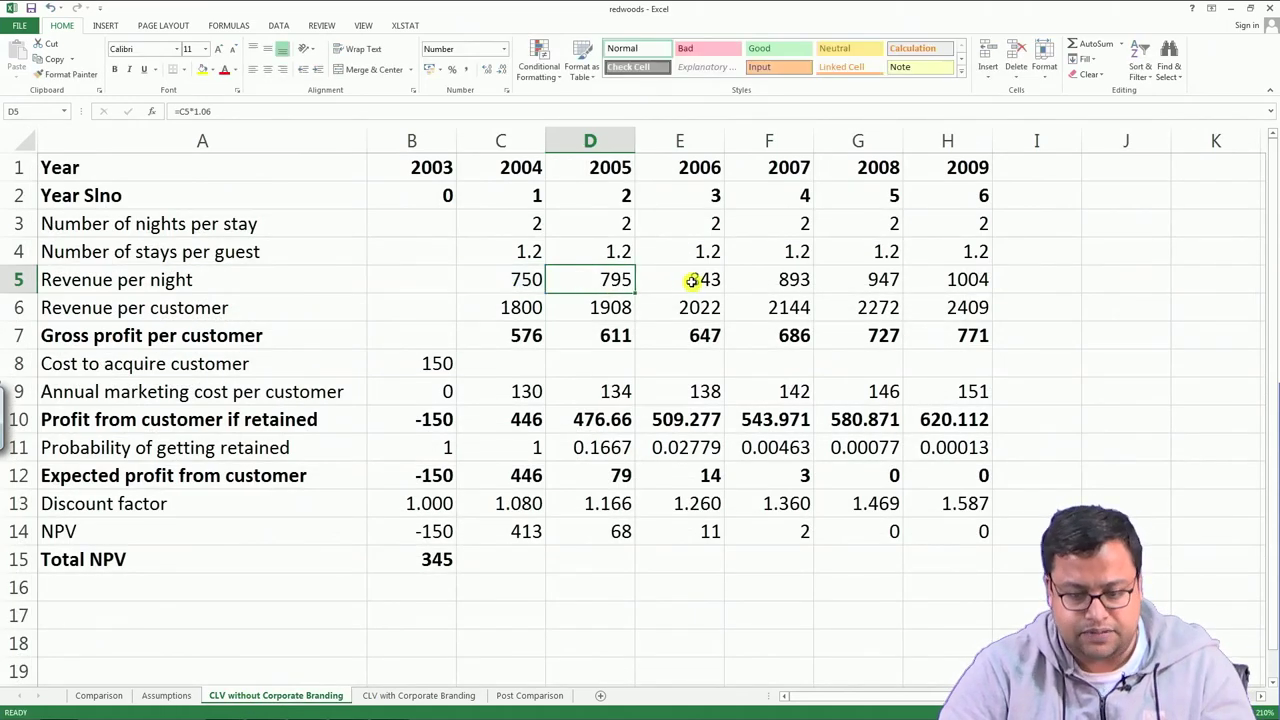
double_click(692, 281)
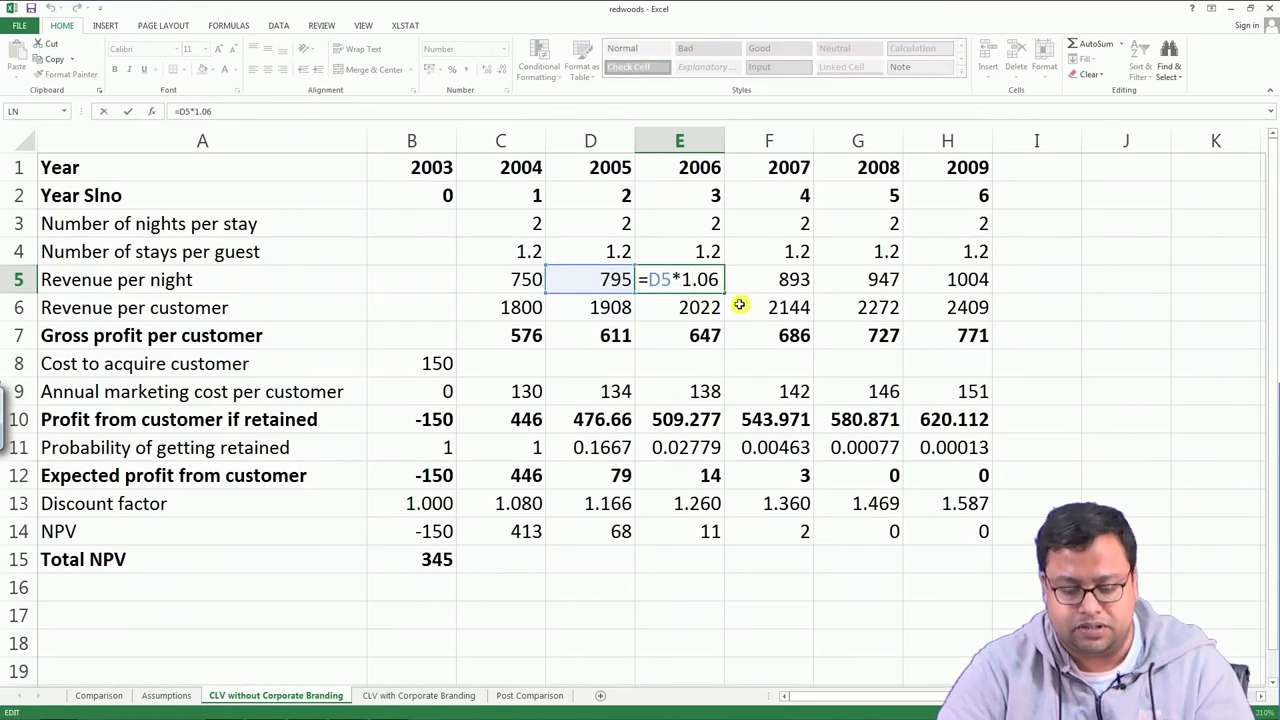
key("Escape")
left_click(749, 278)
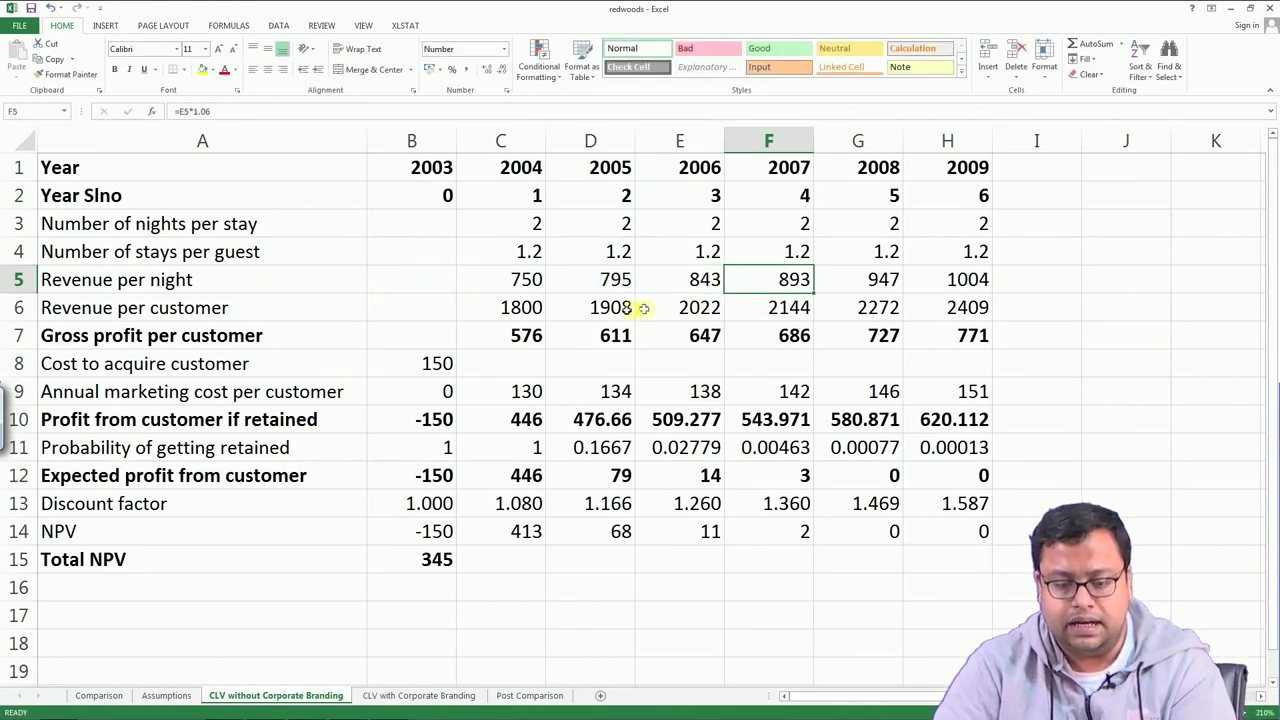
left_click_drag(523, 306, 958, 307)
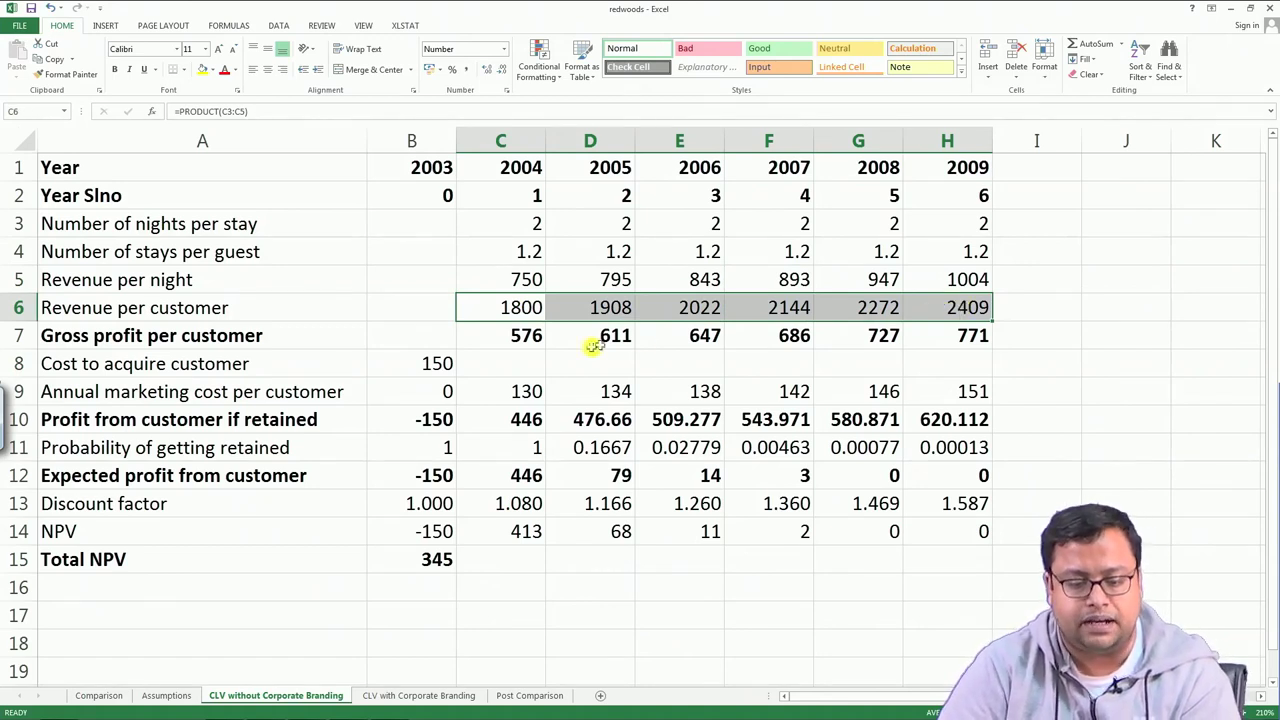
Enter gross profit =C6*0.32 in C7, matching the 32% margin assumption, and check D7:E7.
left_click(166, 695)
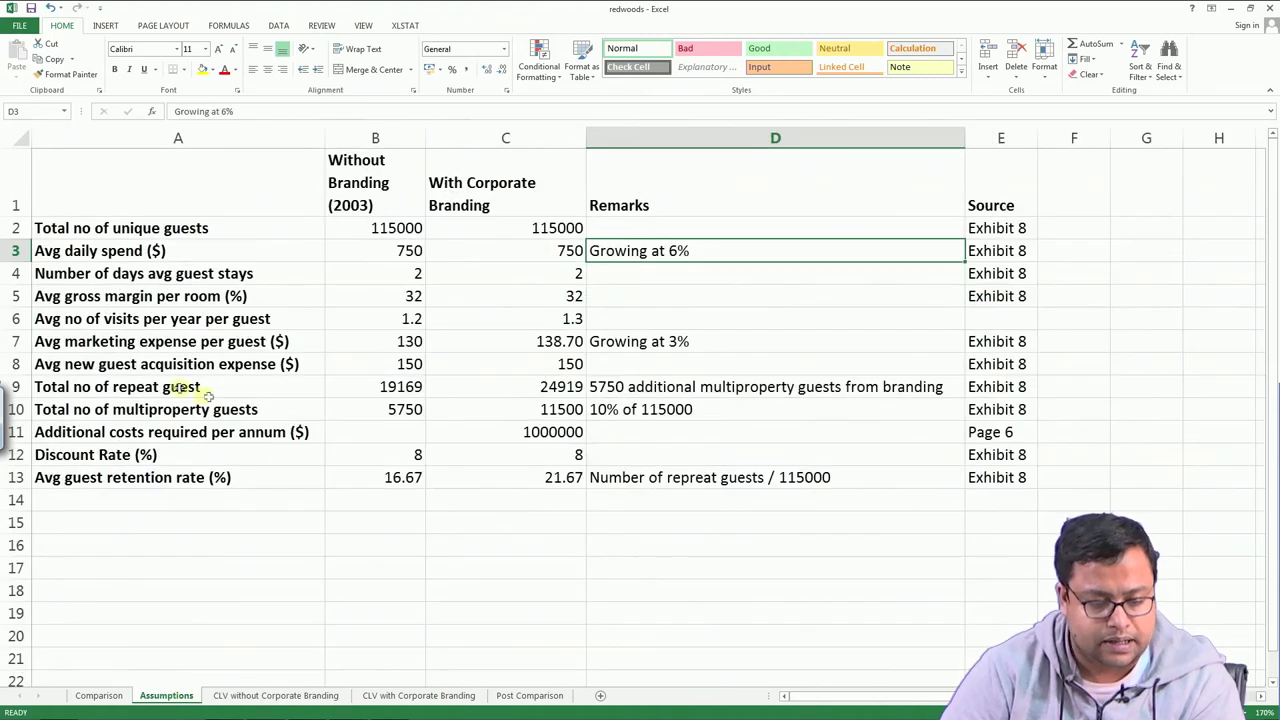
left_click(414, 302)
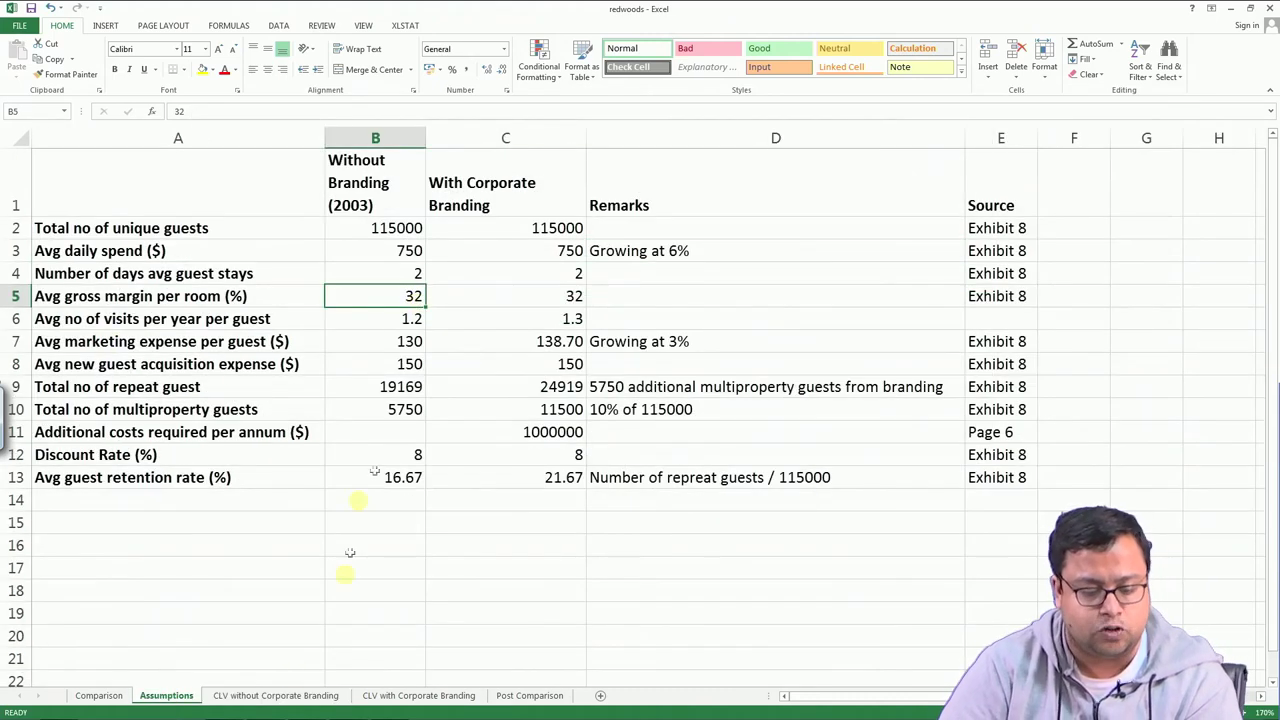
left_click(300, 692)
left_click(528, 333)
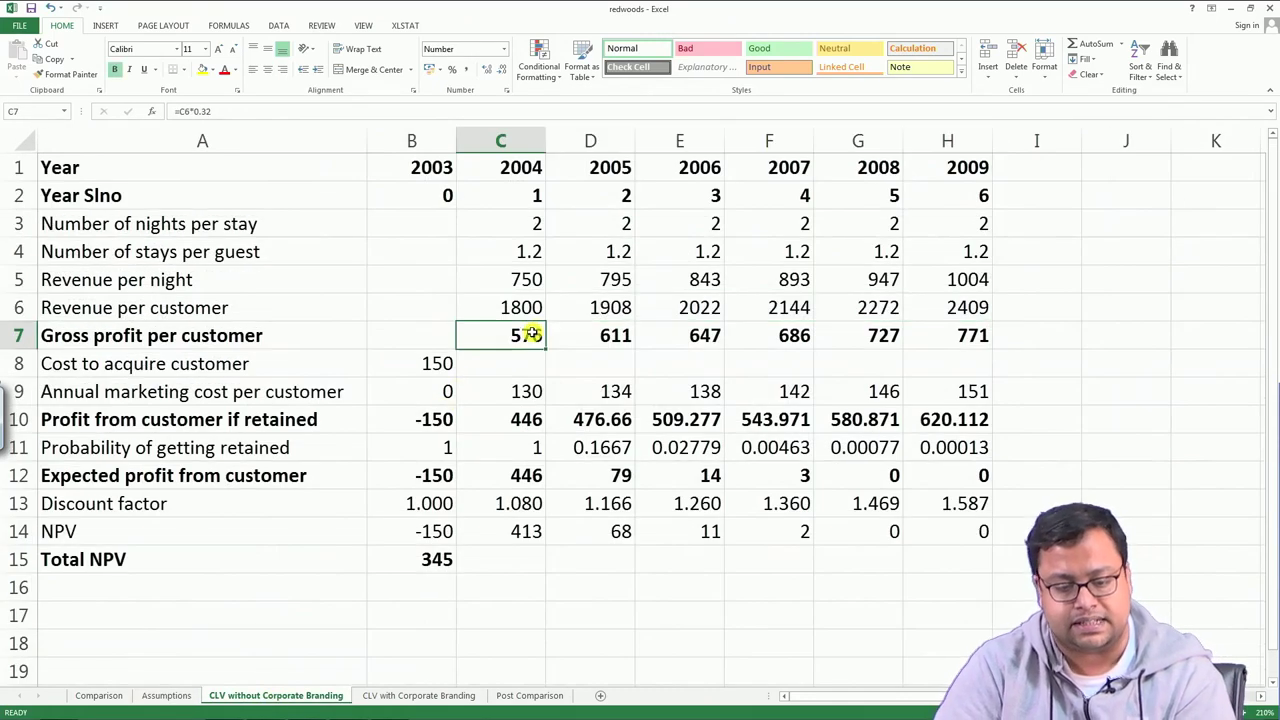
type("=C6*0.32")
left_click(528, 336)
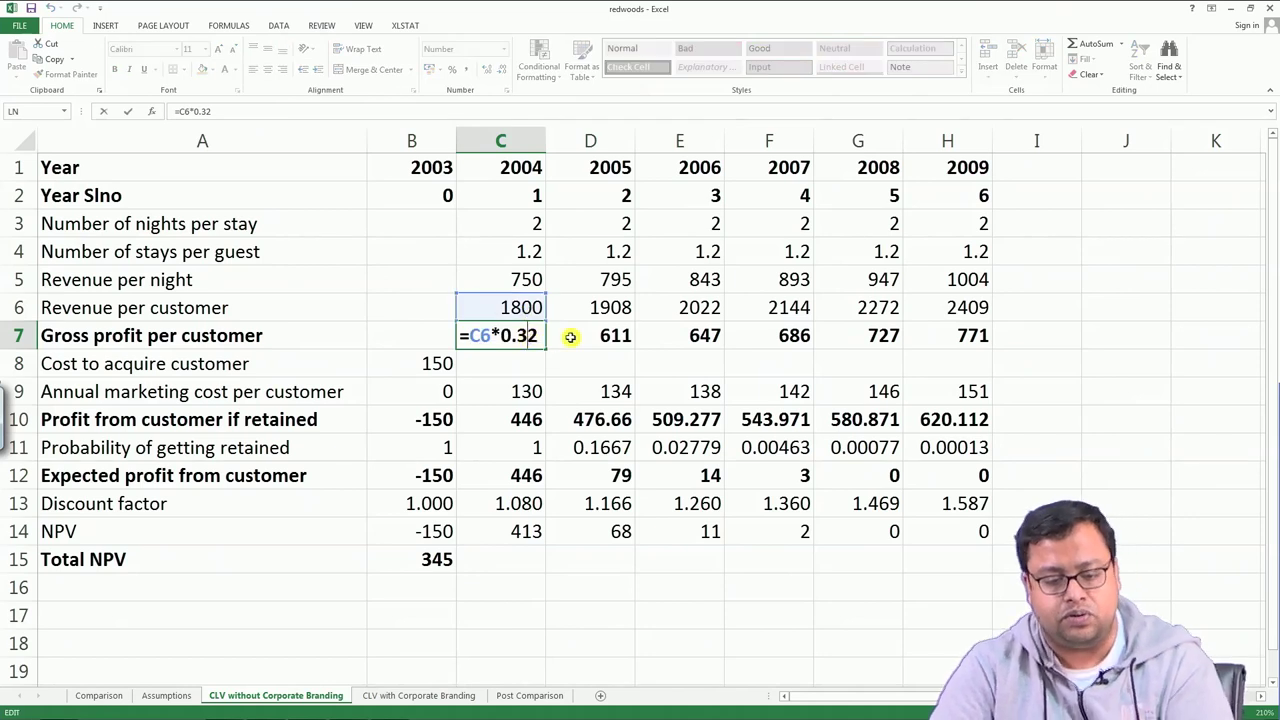
double_click(578, 336)
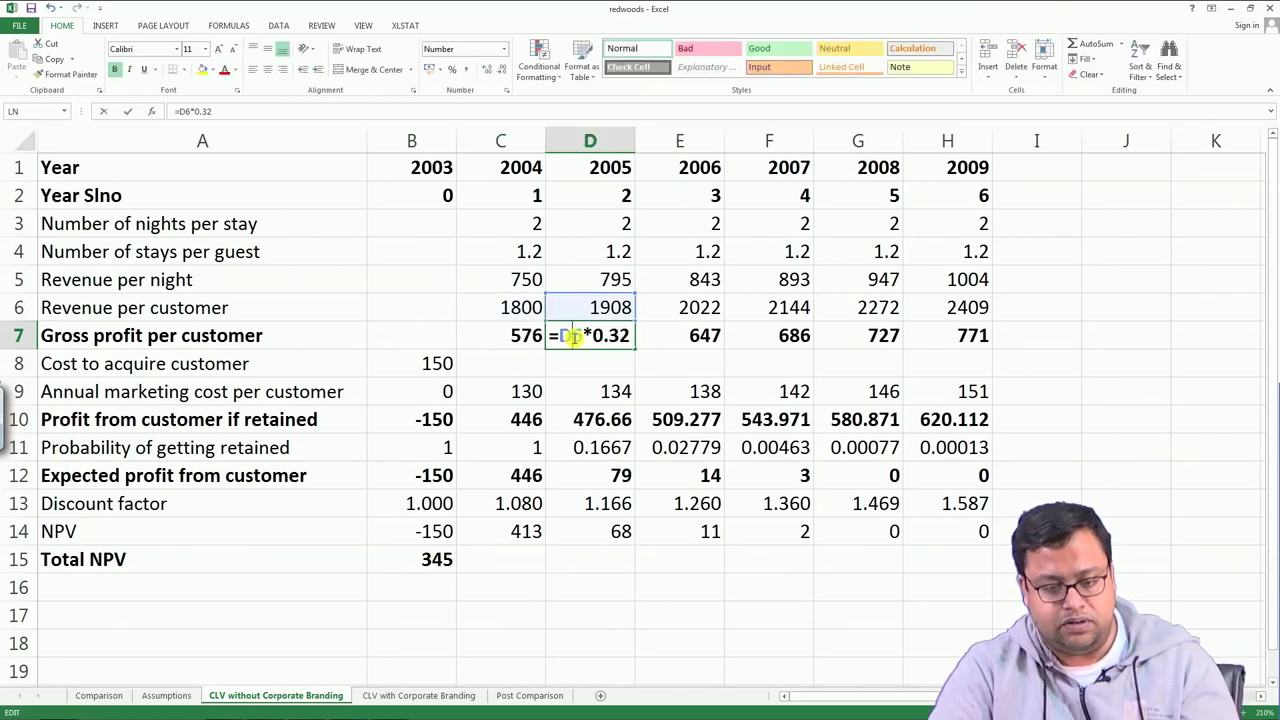
double_click(683, 336)
key("ctrl+Return")
left_click_drag(526, 335, 969, 337)
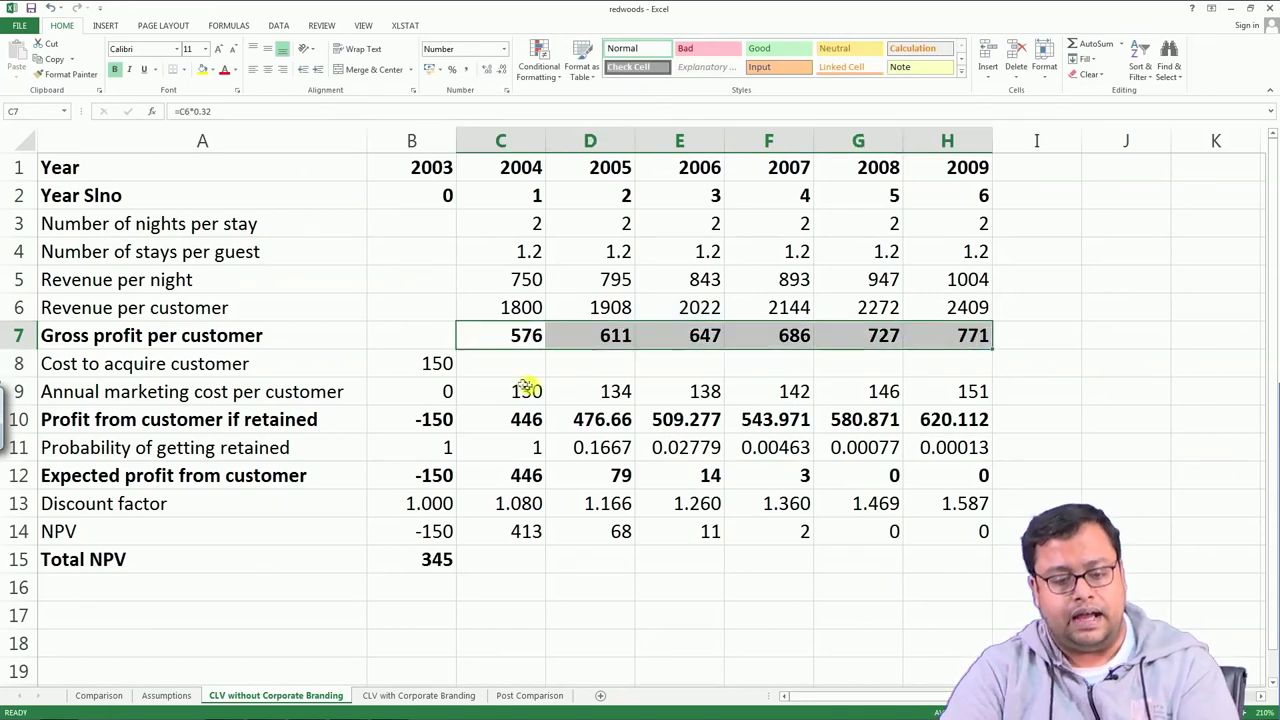
Review the cost-to-acquire row from B8 and the marketing cost cells B9 and C9.
left_click(432, 364)
left_click_drag(491, 363, 969, 365)
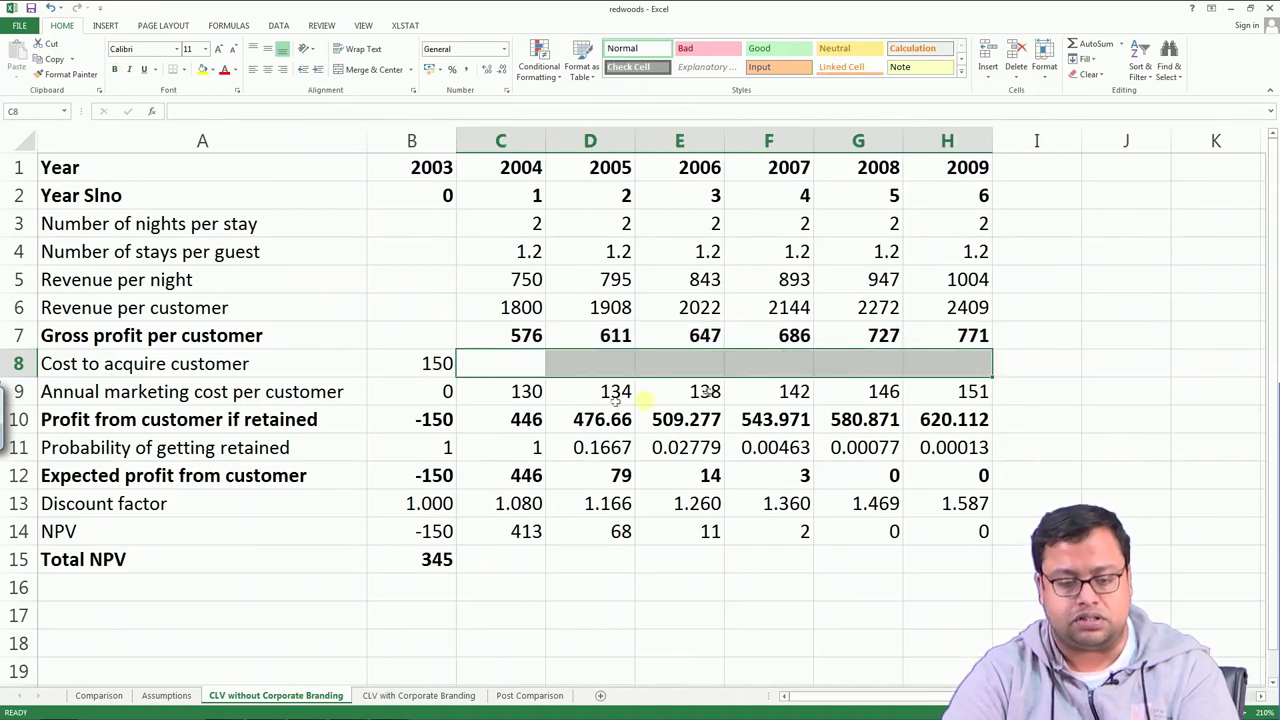
left_click(422, 393)
left_click(489, 396)
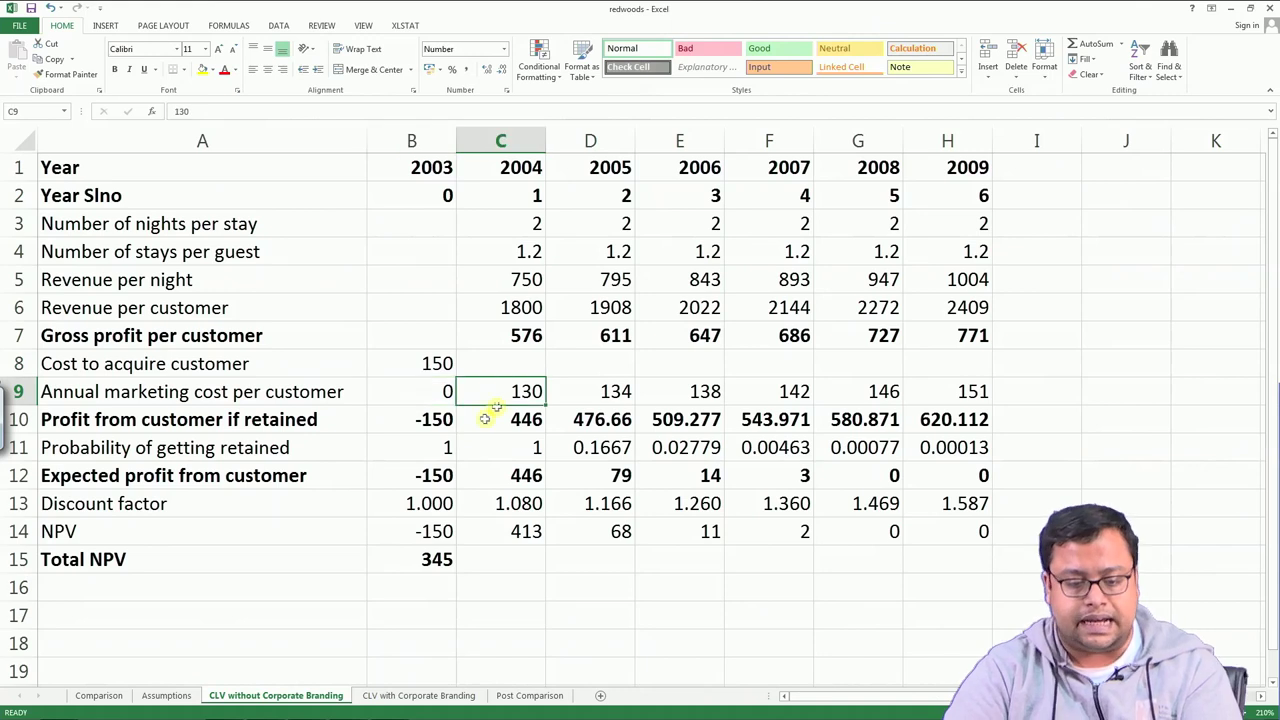
left_click(172, 698)
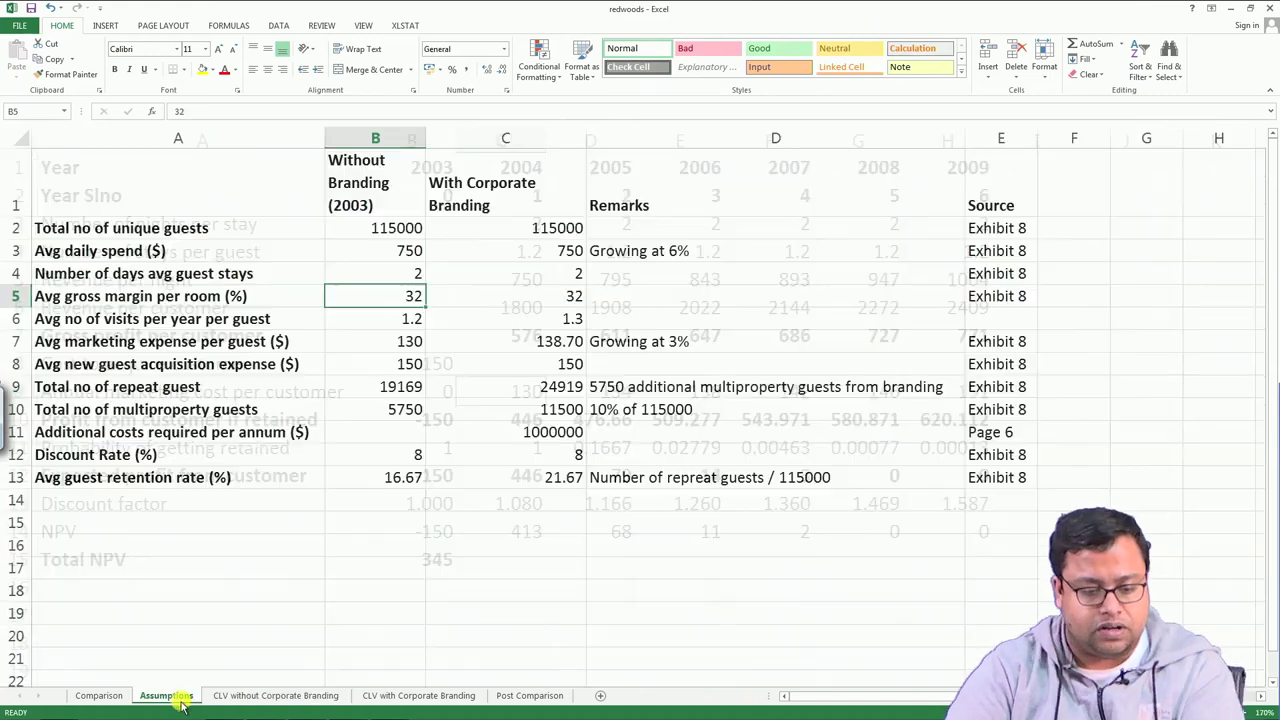
left_click(406, 342)
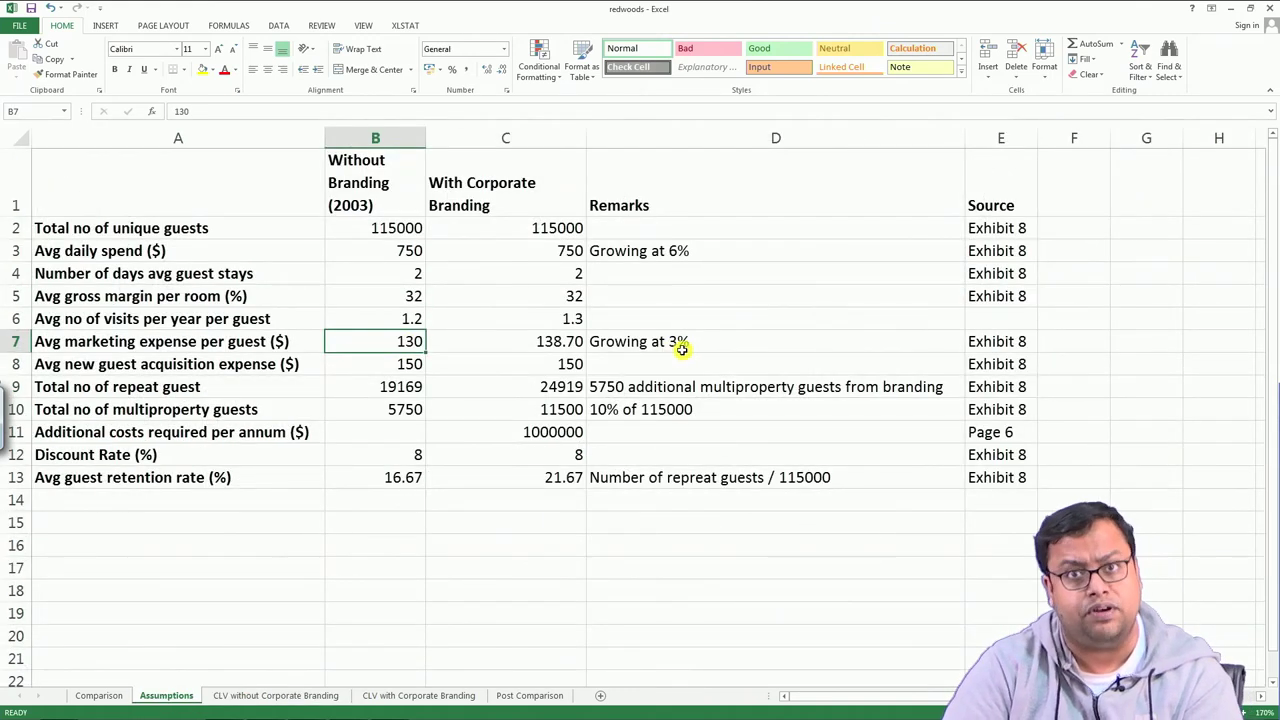
left_click(278, 695)
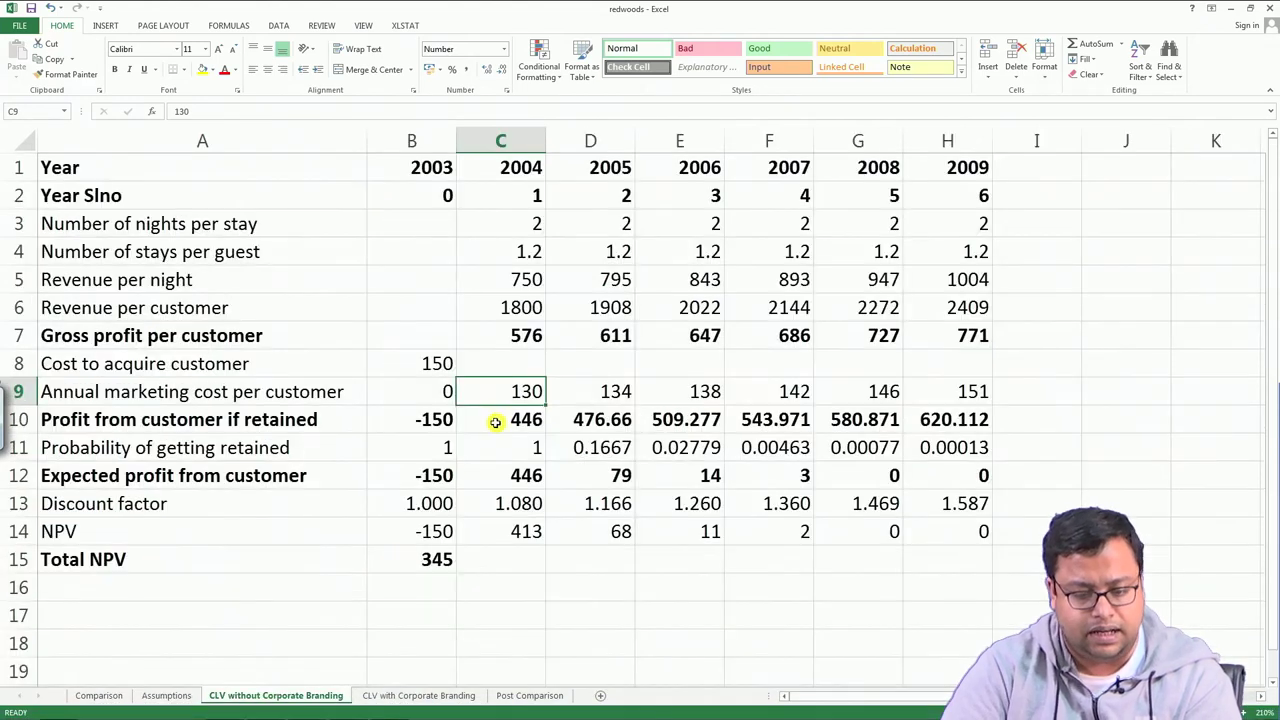
double_click(590, 391)
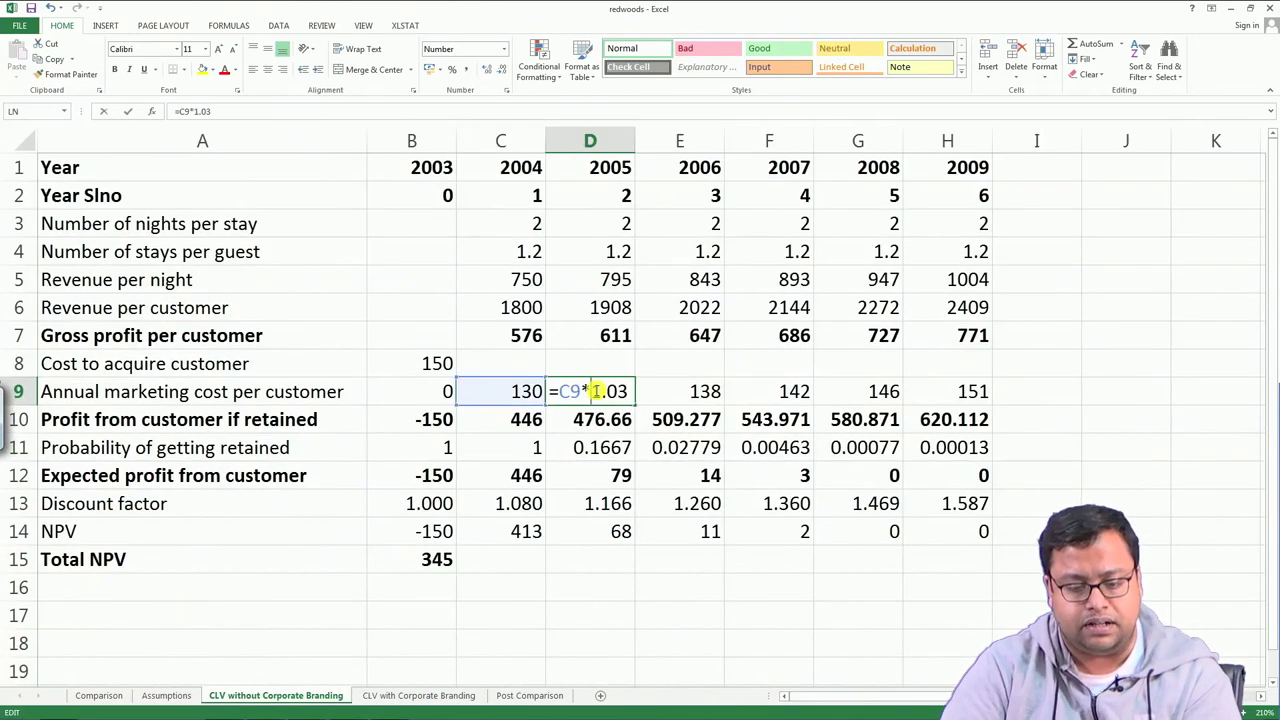
left_click(685, 390)
double_click(683, 391)
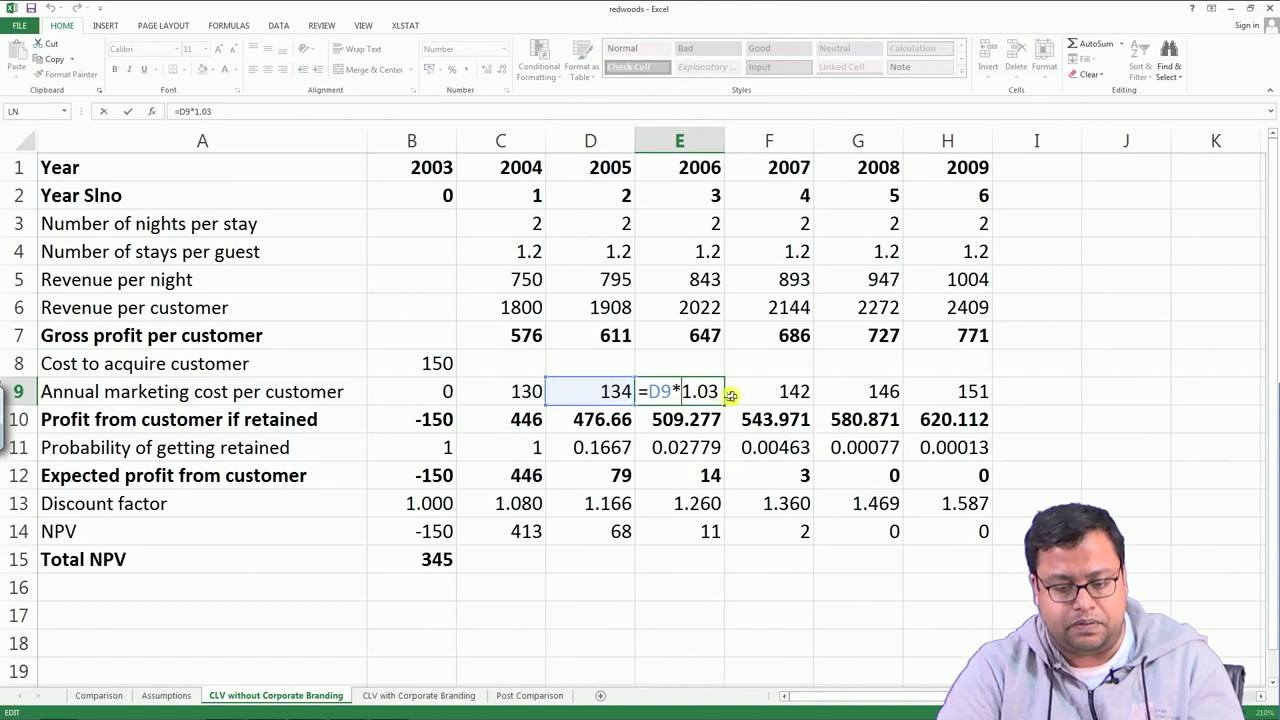
left_click(788, 393)
key("Escape")
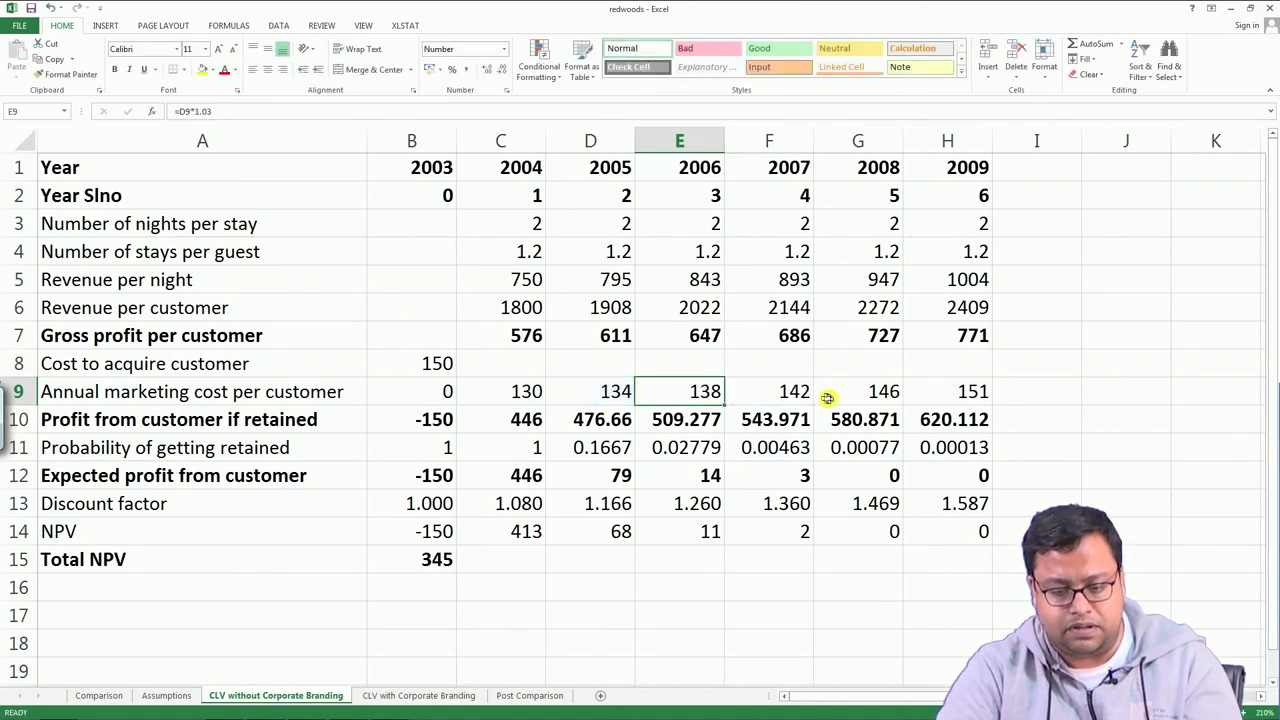
left_click(785, 392)
left_click(895, 395)
left_click(966, 391)
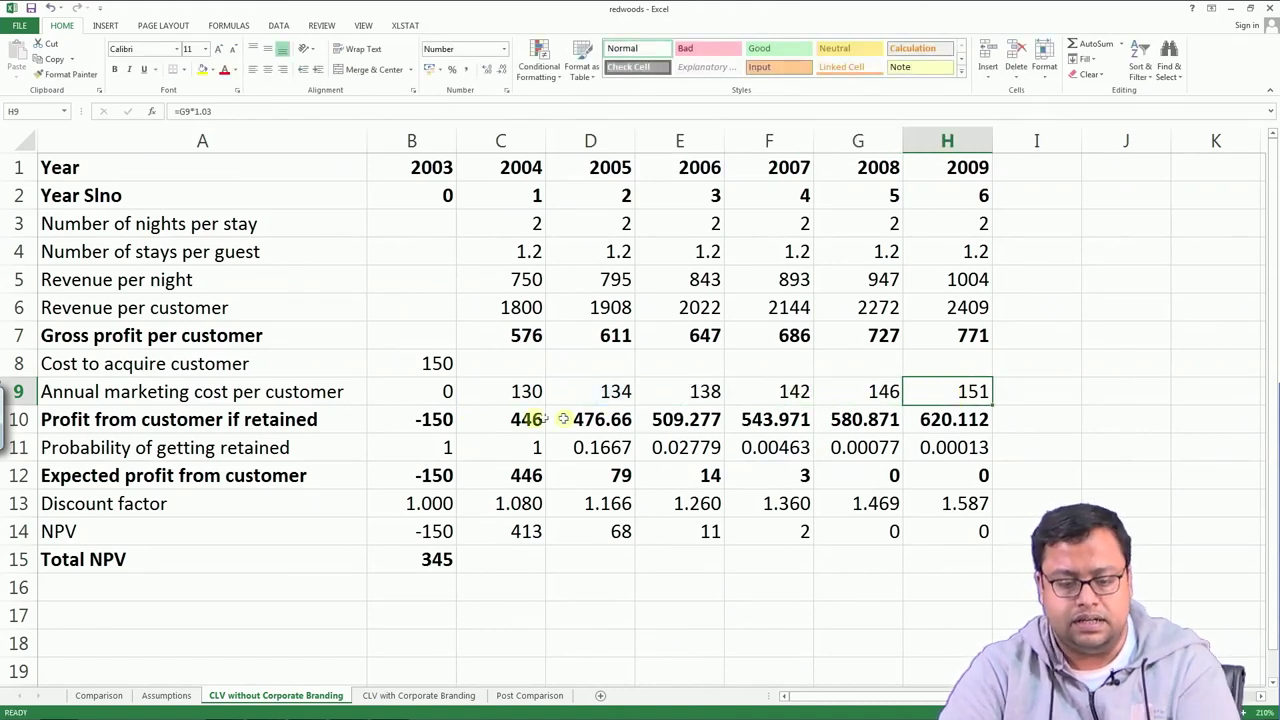
left_click(443, 336)
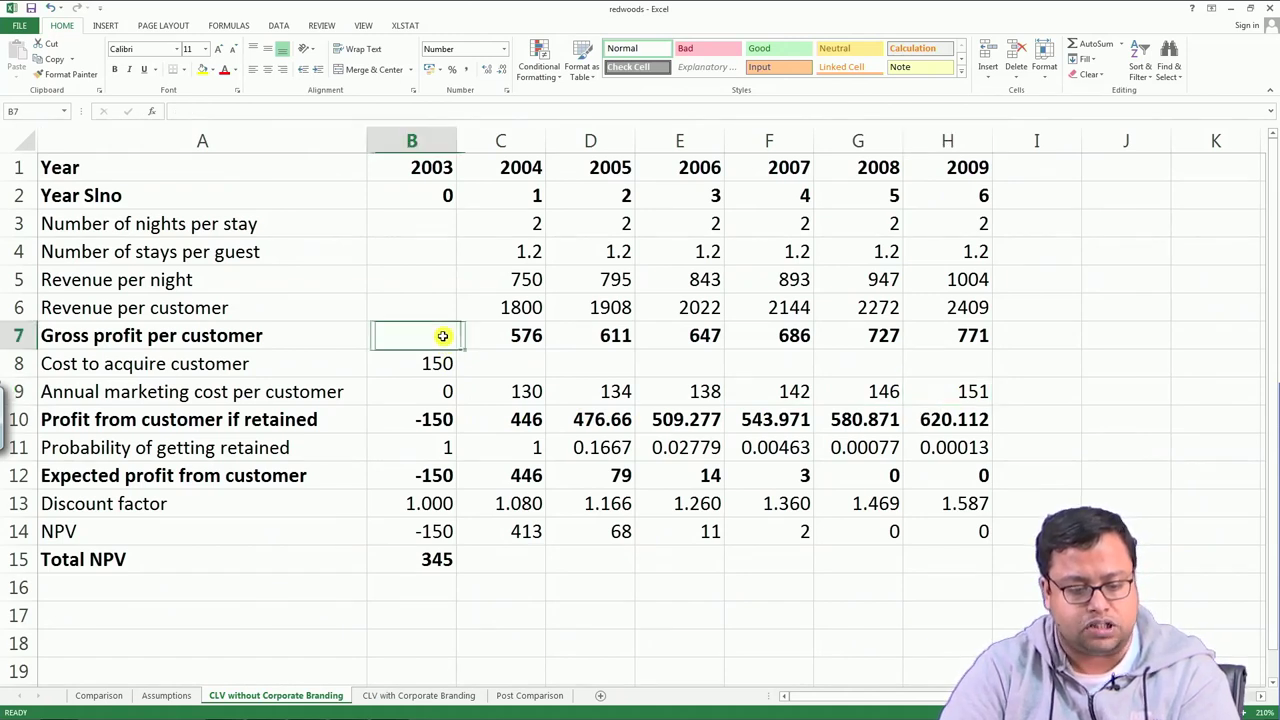
left_click(443, 373)
mouse_move(443, 373)
left_mouse_down()
mouse_move(440, 389)
mouse_move(477, 420)
mouse_move(928, 414)
left_mouse_up()
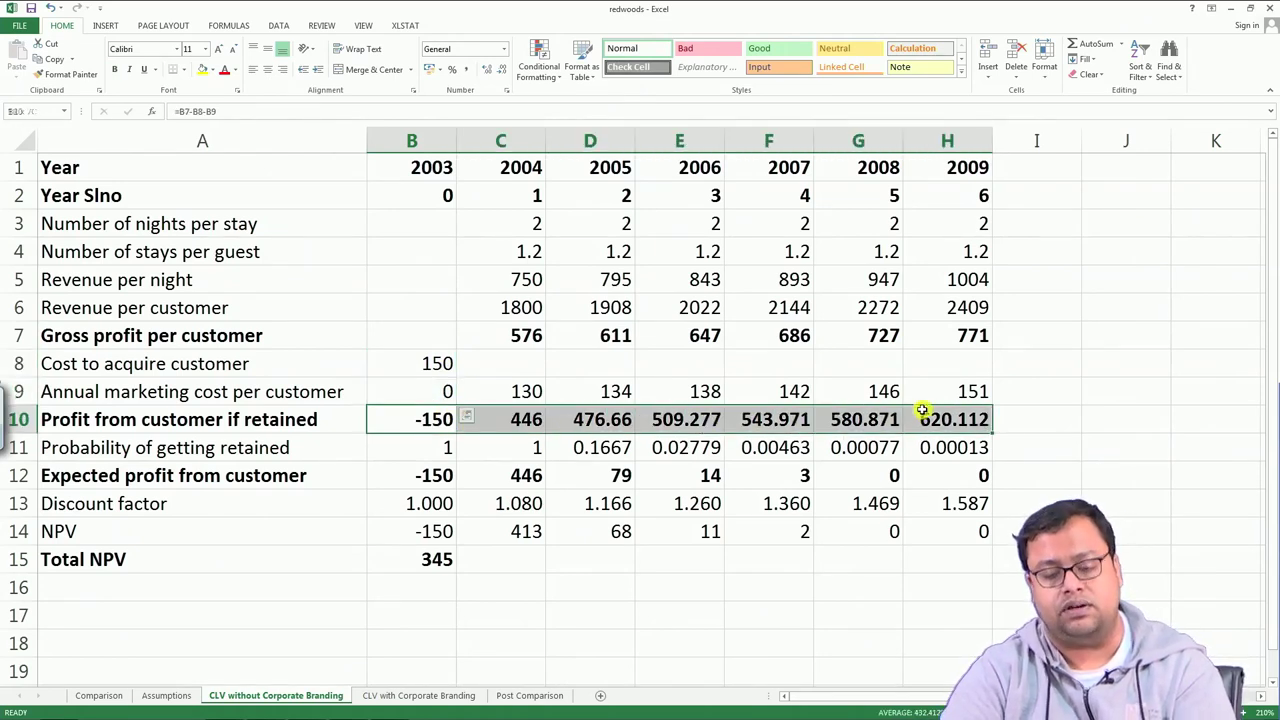
left_click(435, 336)
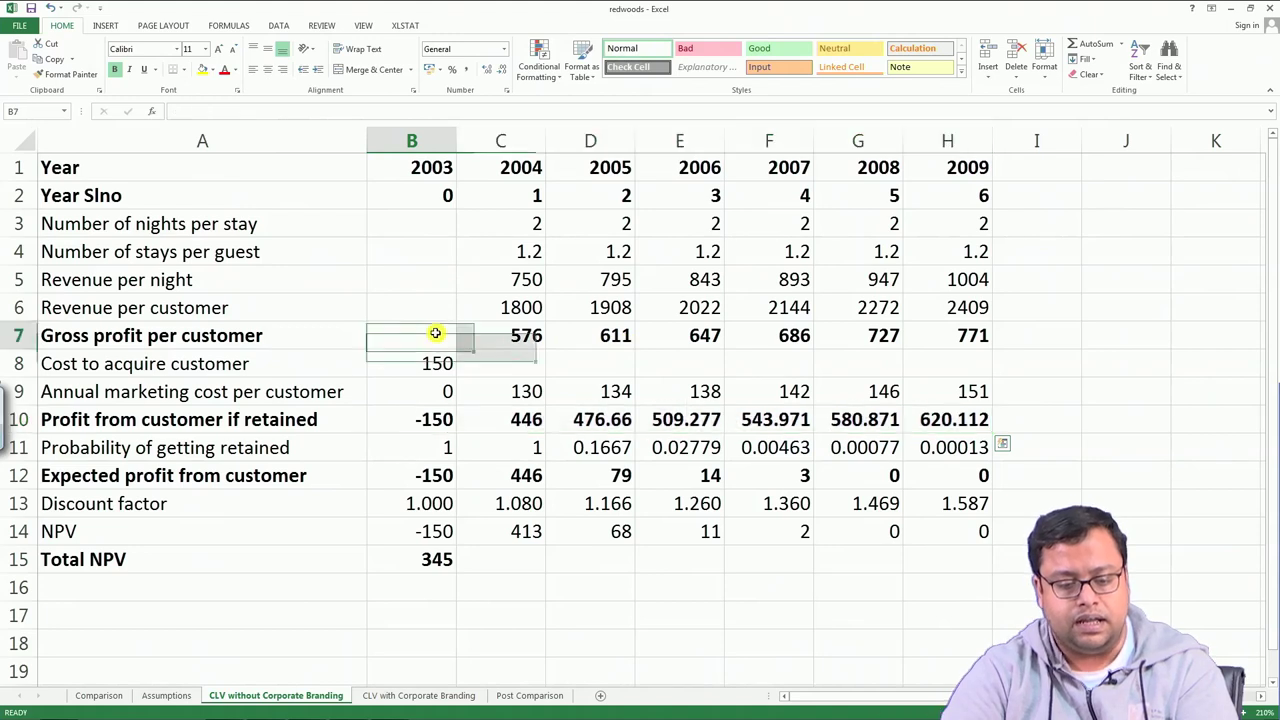
left_click(434, 362)
left_click(435, 390)
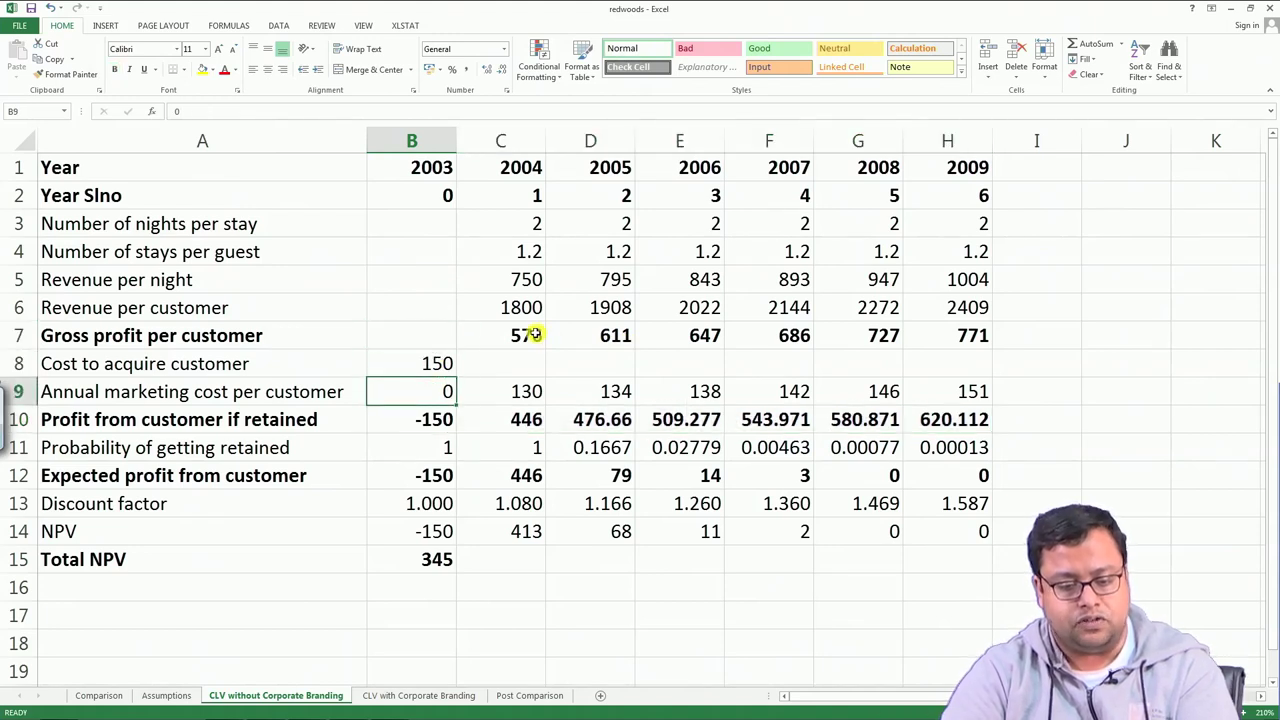
left_click(528, 336)
left_click(527, 390)
left_click(524, 420)
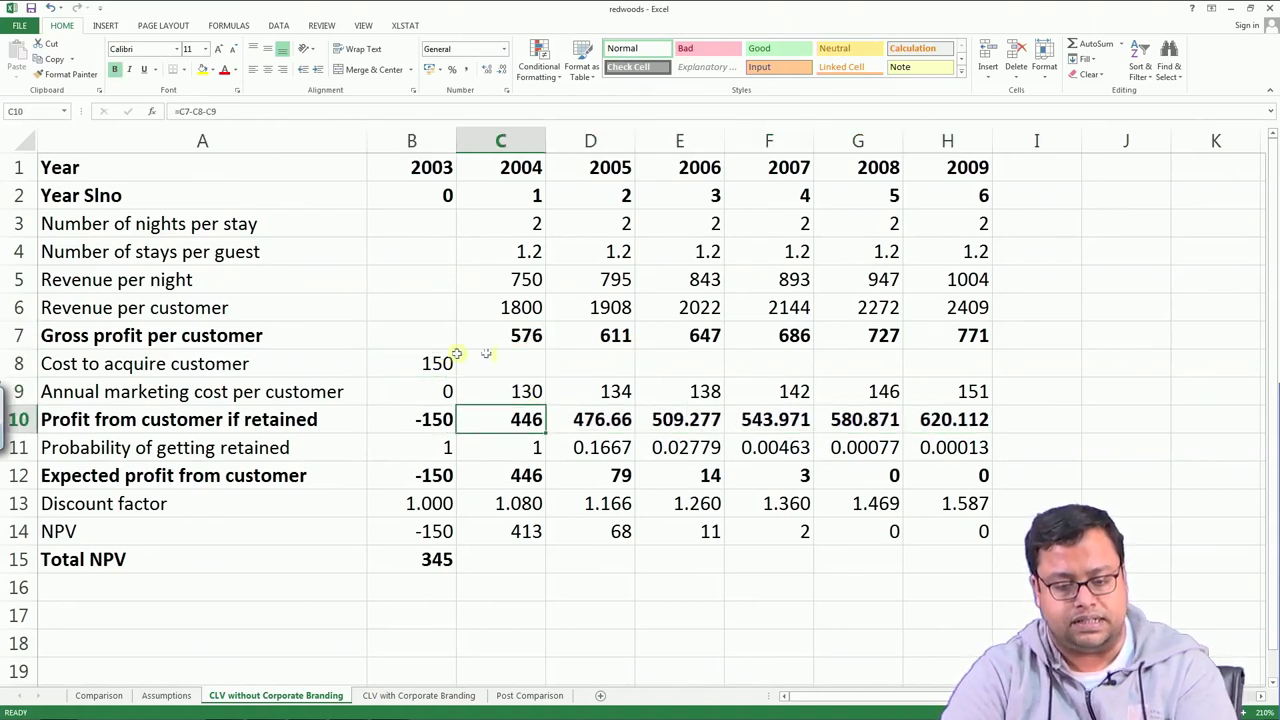
left_click(424, 337)
left_click(423, 364)
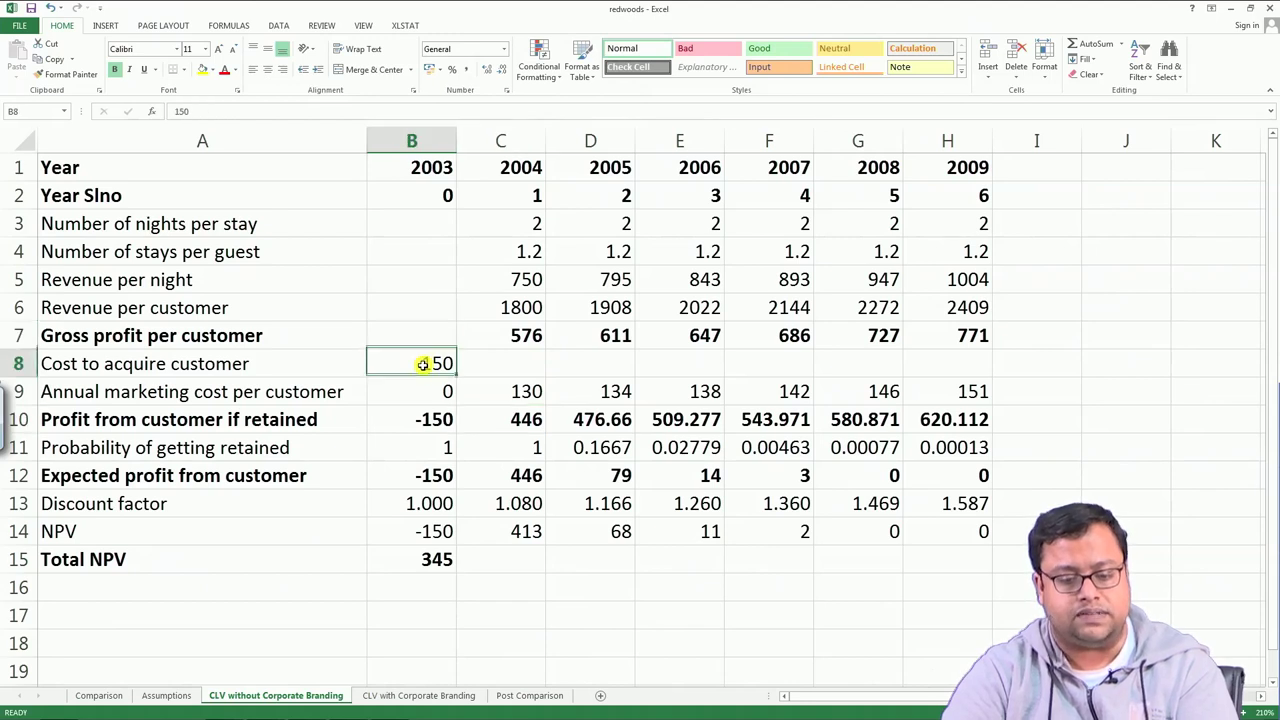
left_click(430, 420)
left_click(607, 336)
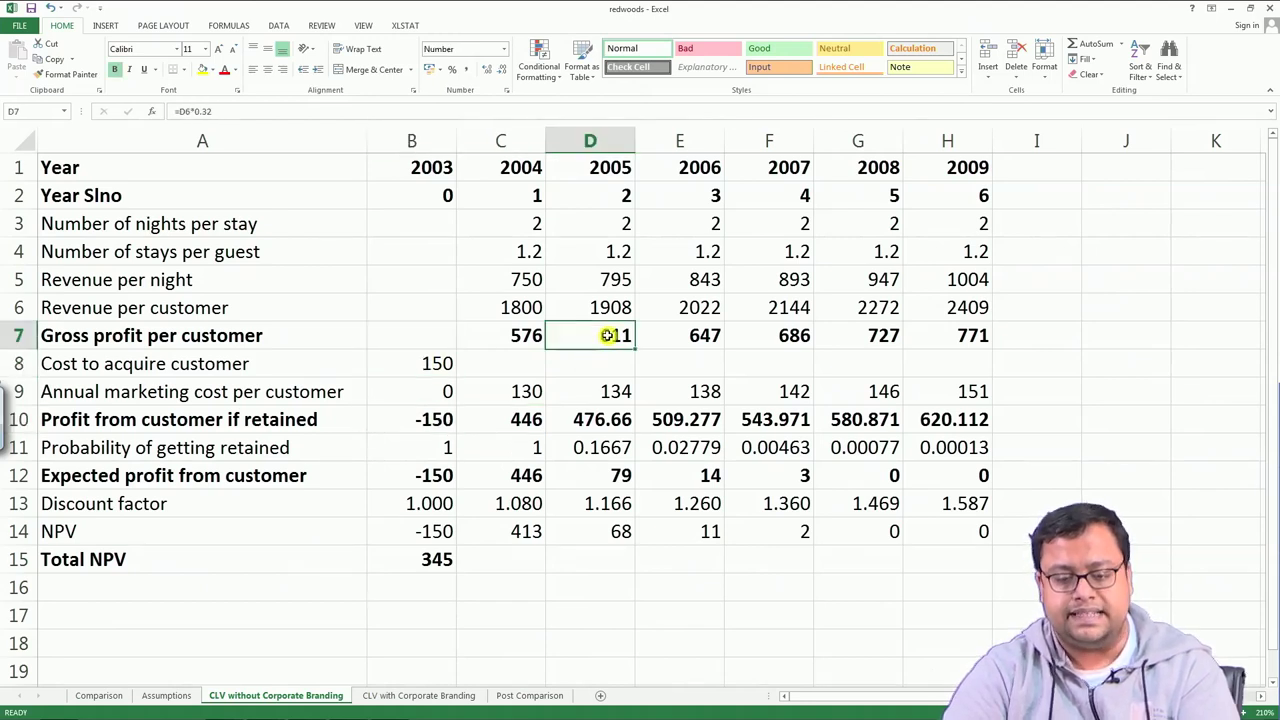
left_click(607, 390)
left_click(607, 413)
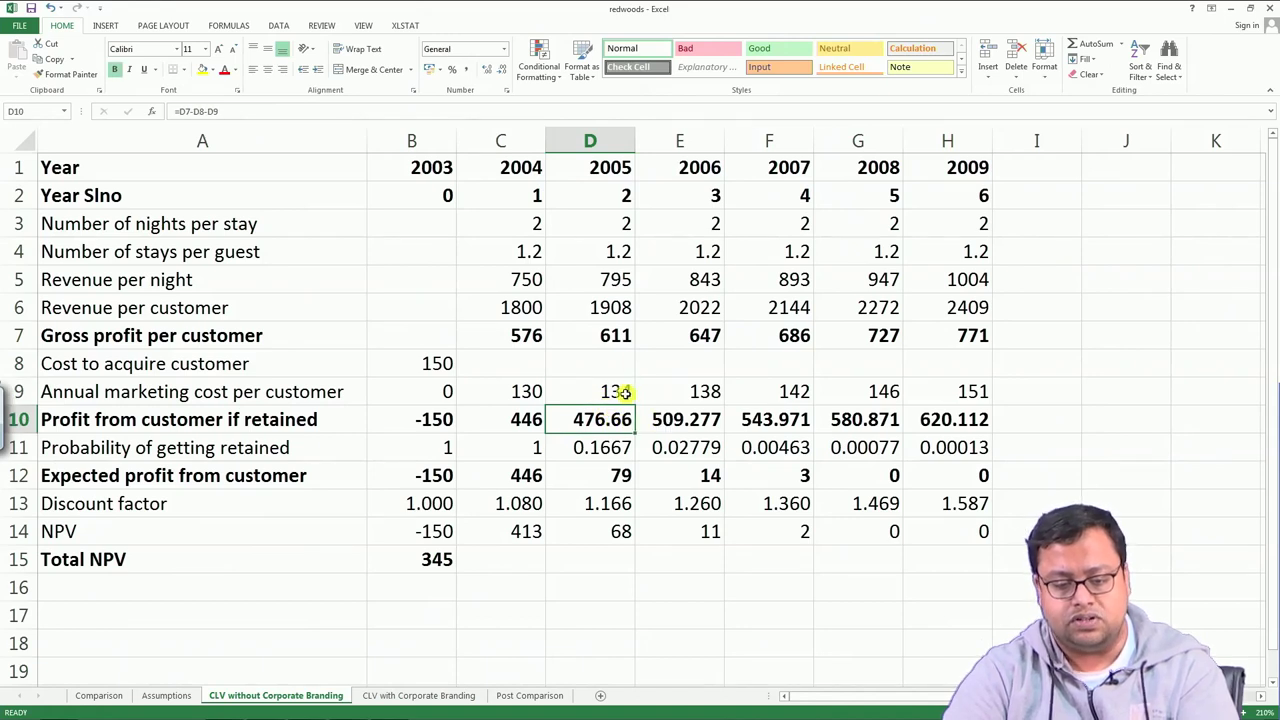
double_click(620, 392)
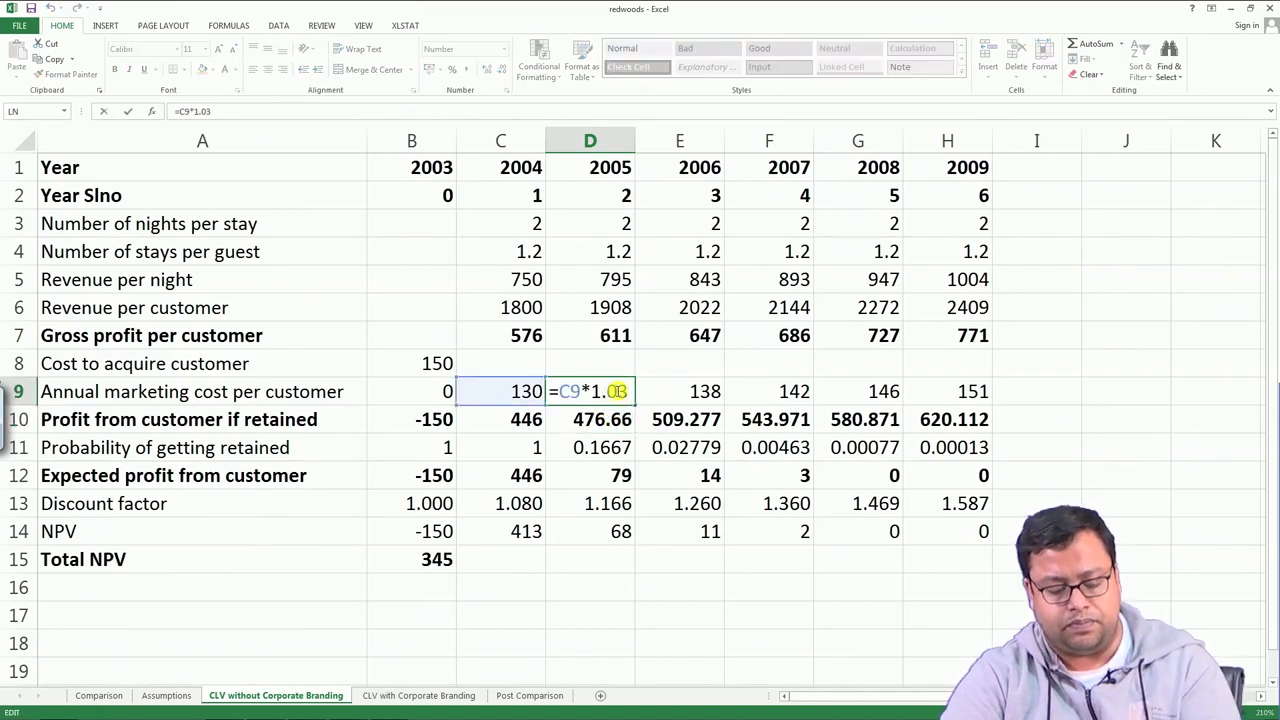
key("Escape")
left_click(660, 415)
left_click_drag(462, 412, 960, 420)
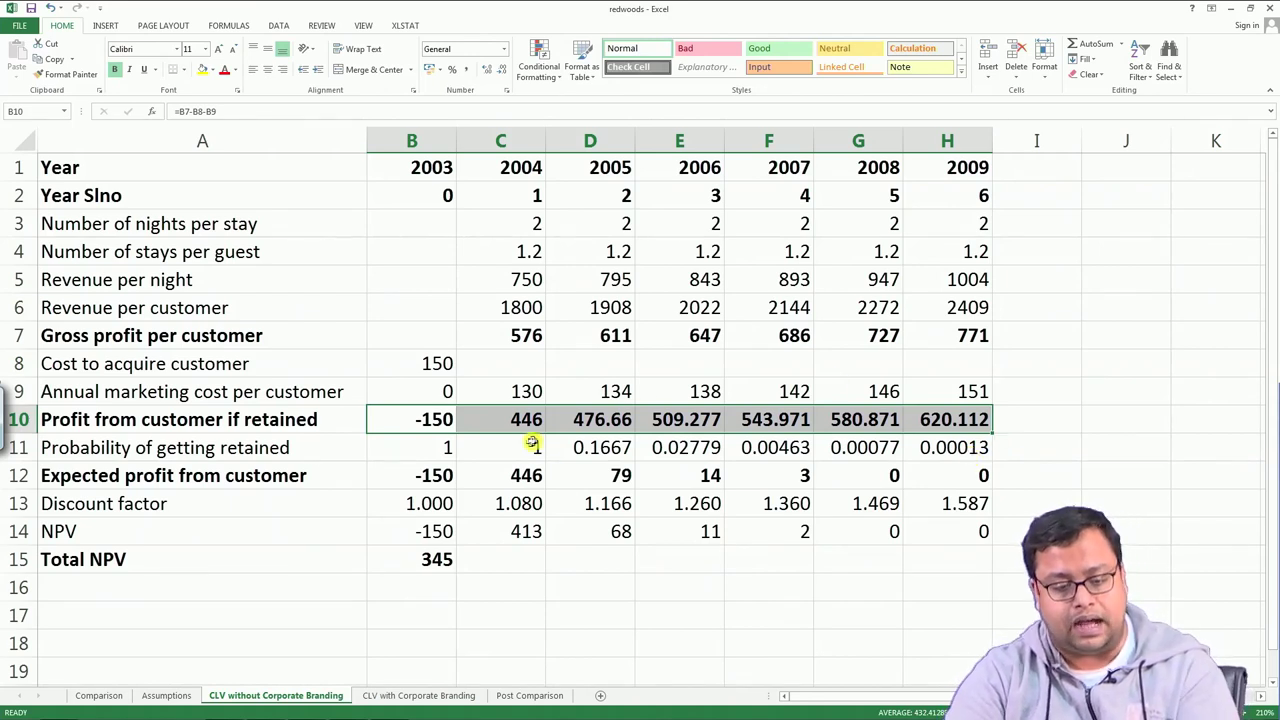
left_click(441, 447)
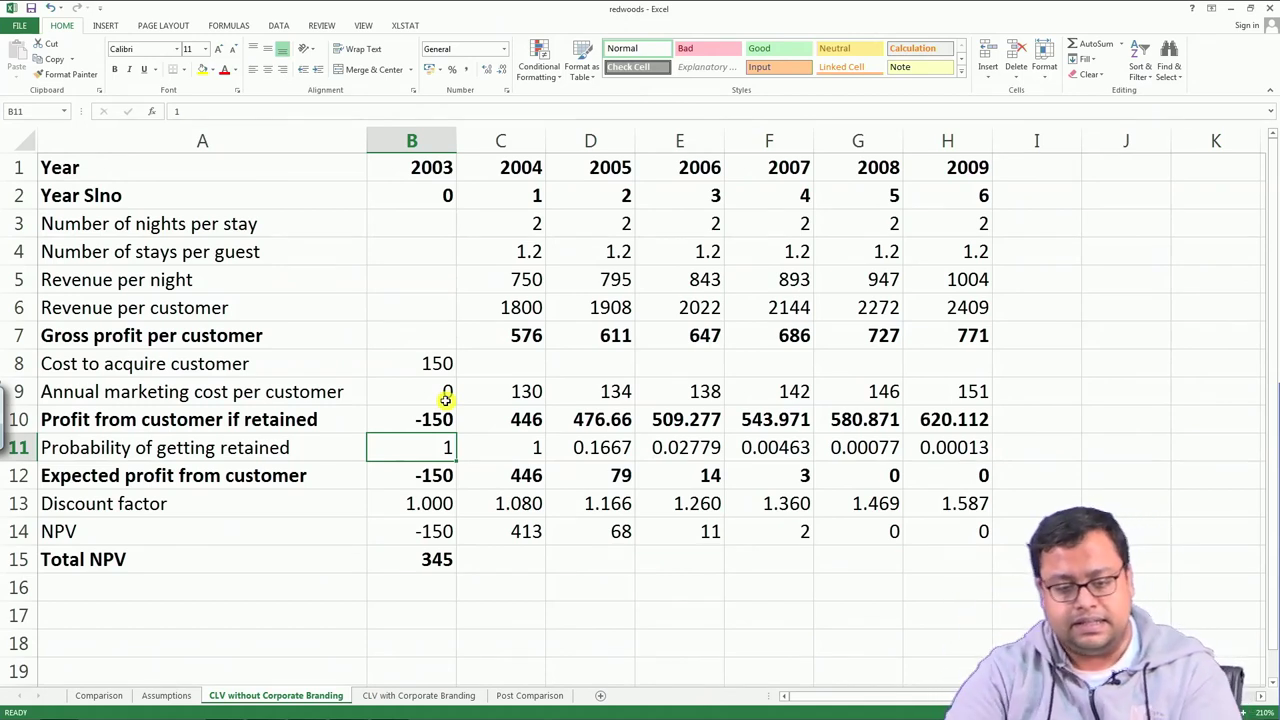
left_click(509, 452)
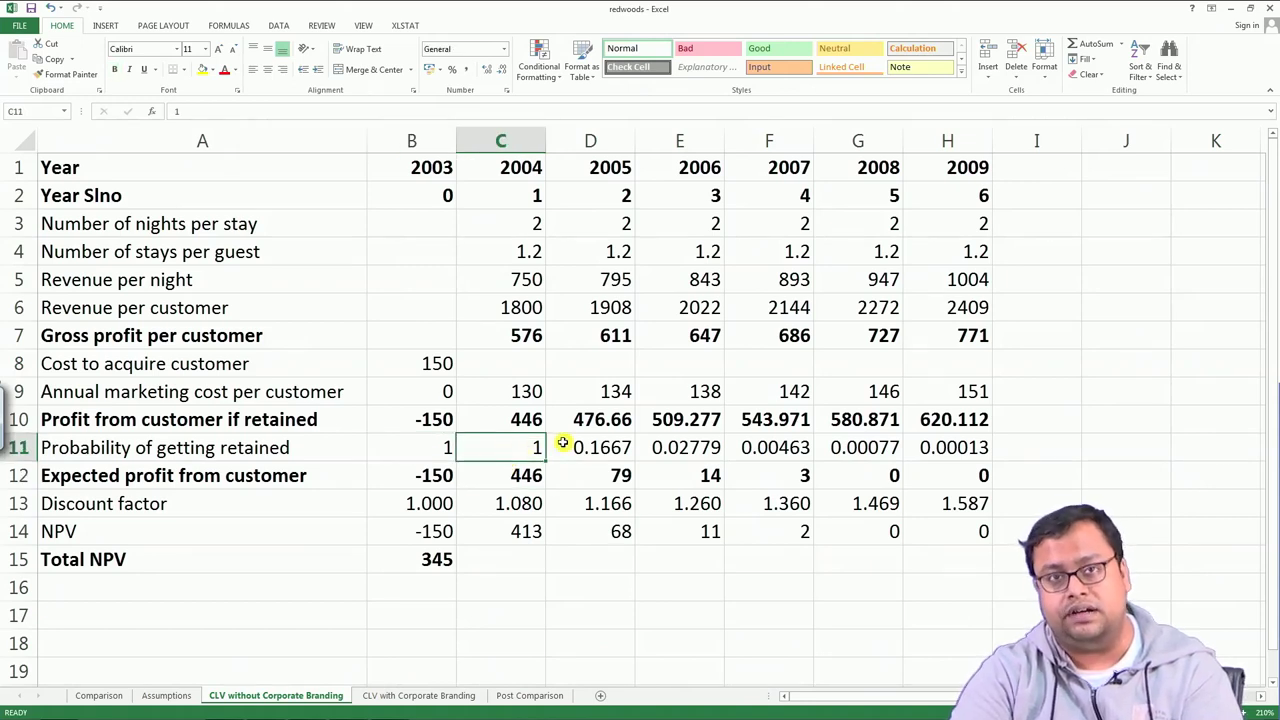
left_click_drag(449, 449, 499, 446)
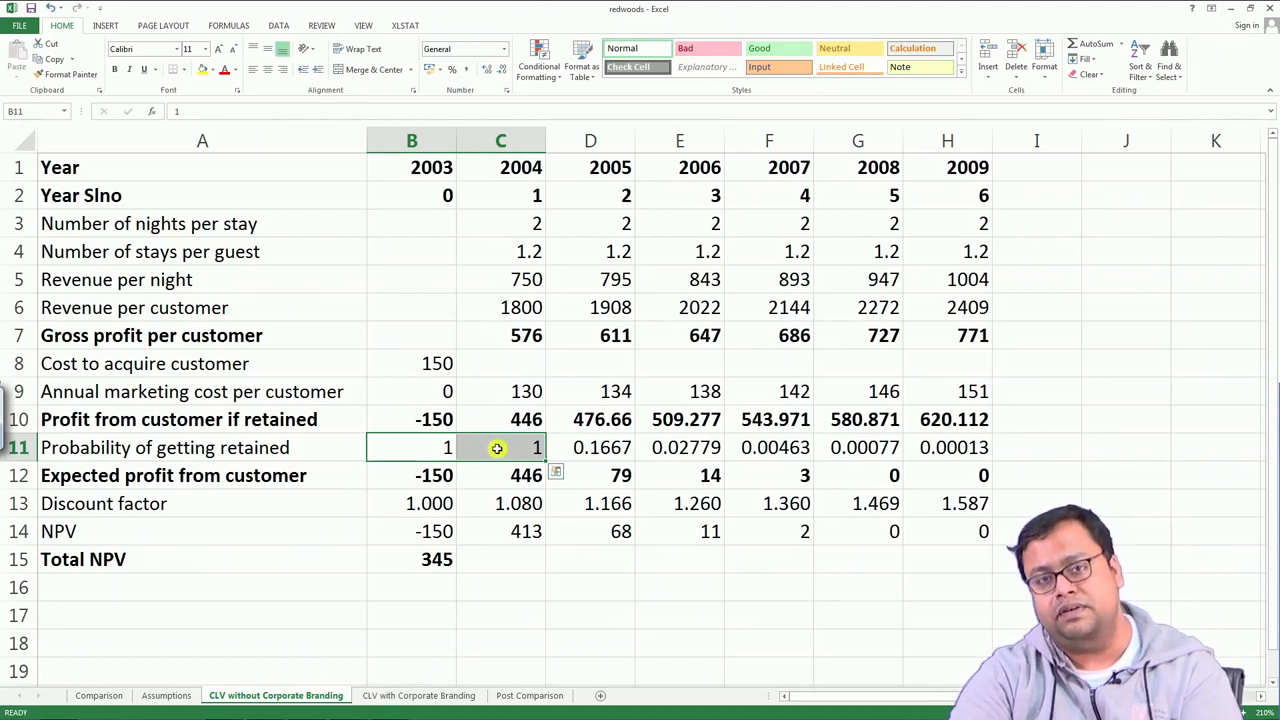
left_click(600, 447)
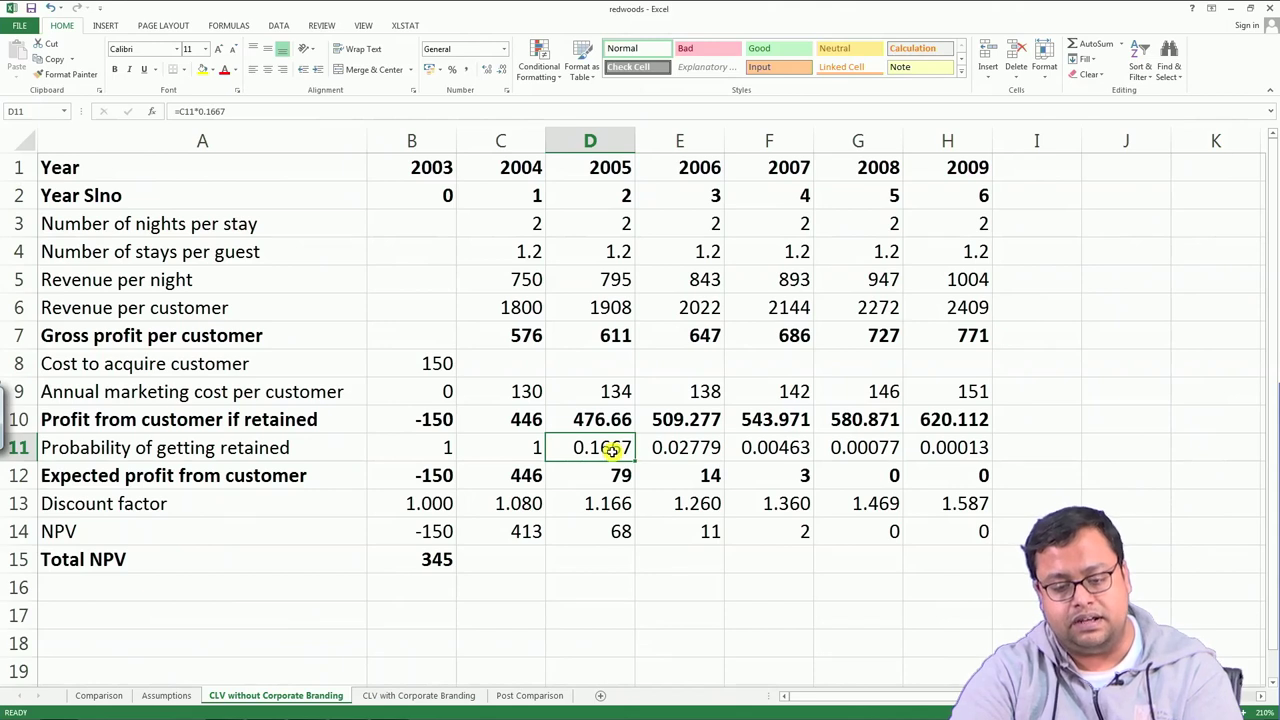
double_click(692, 450)
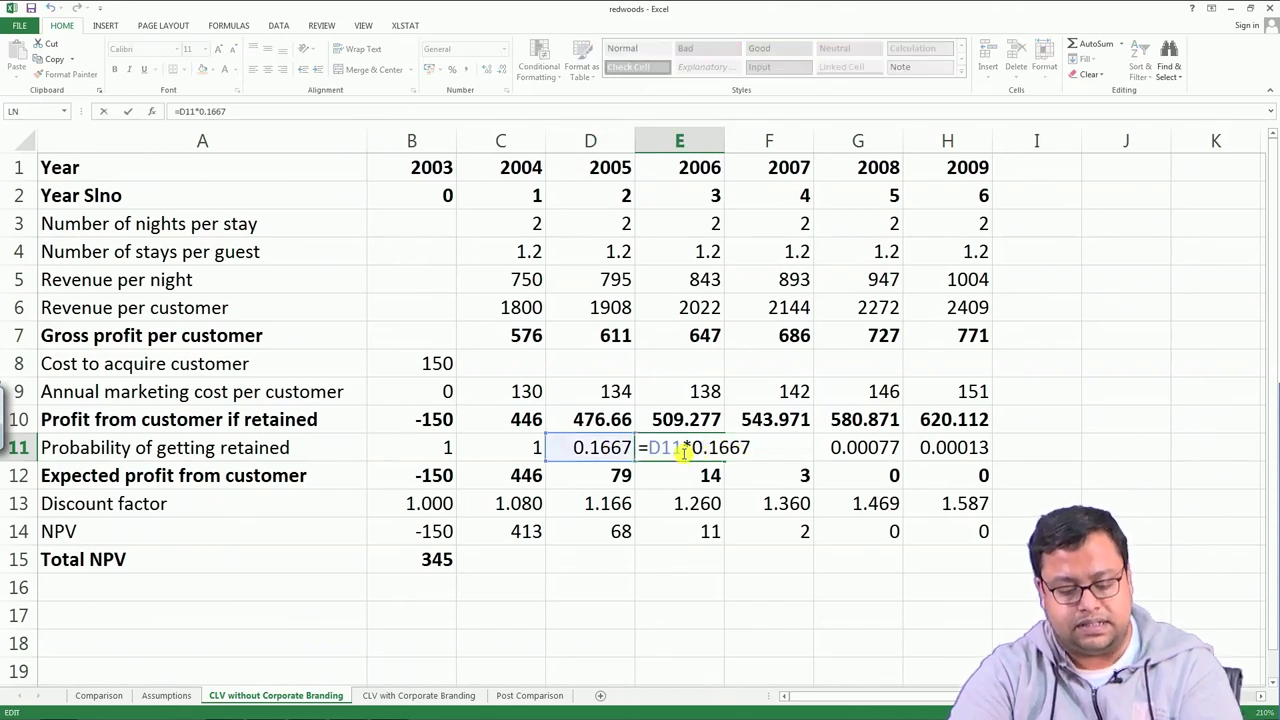
key("Return")
double_click(792, 451)
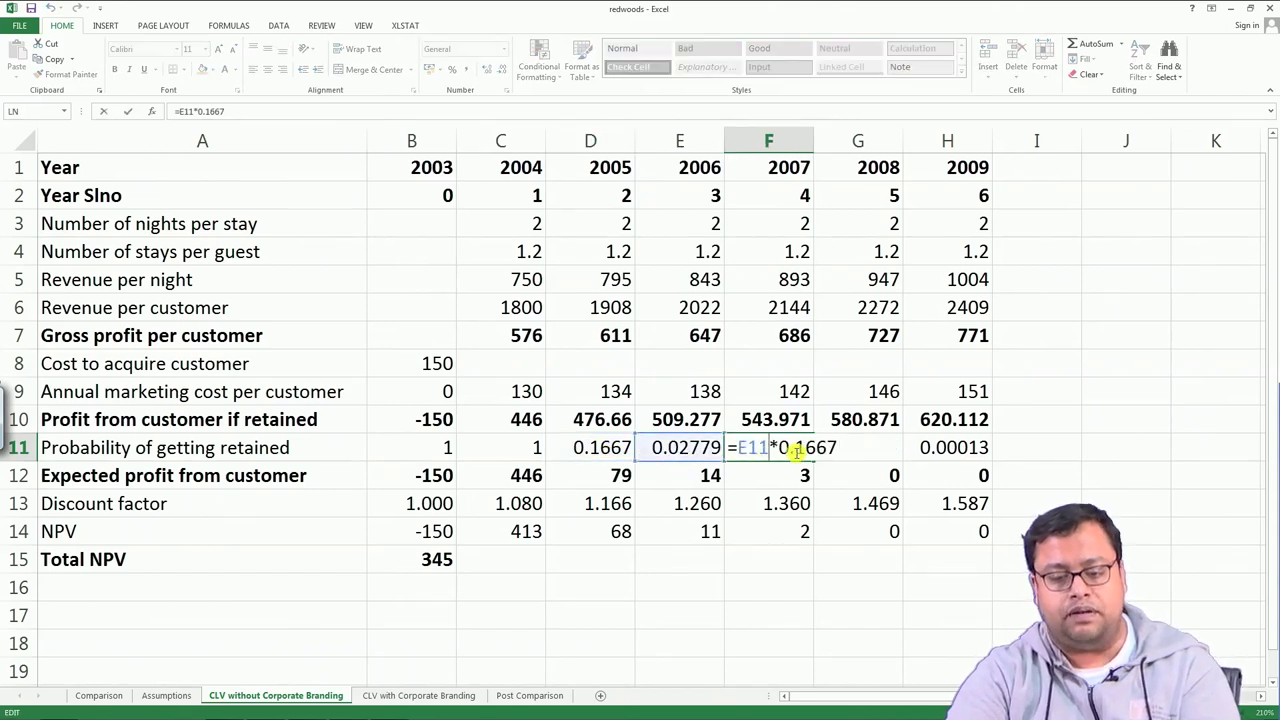
left_click(588, 449)
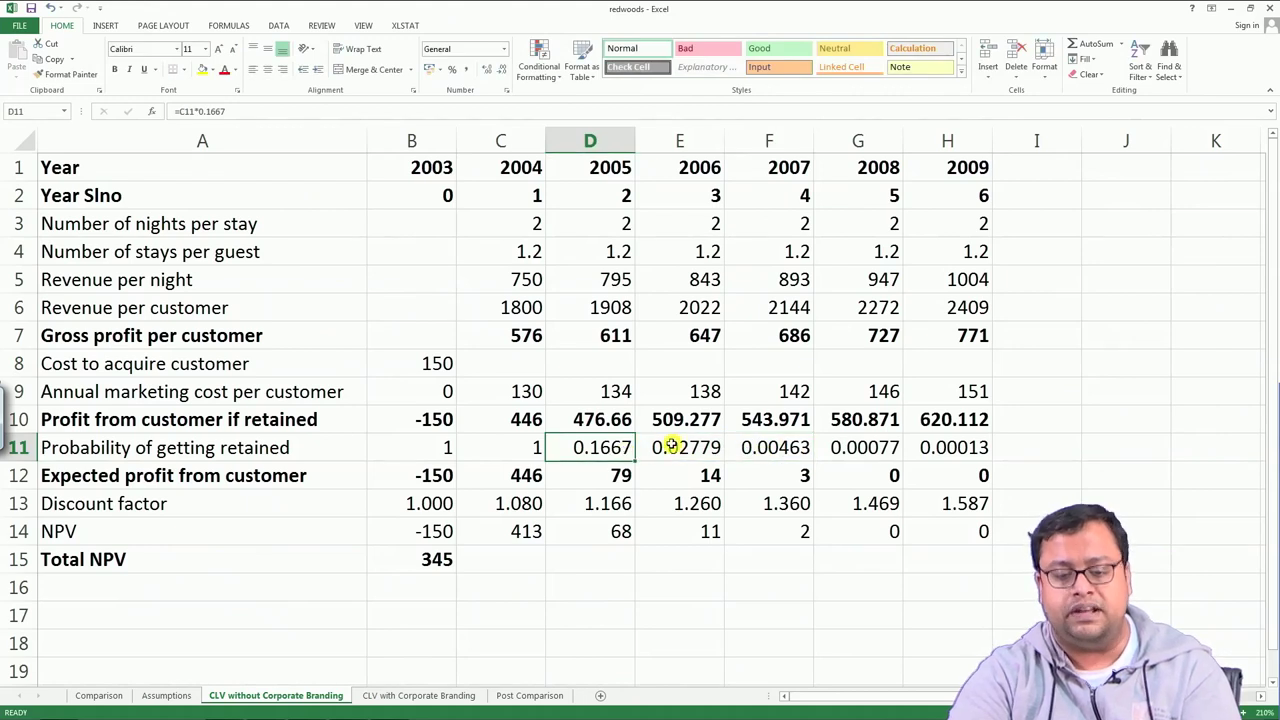
left_click(671, 446)
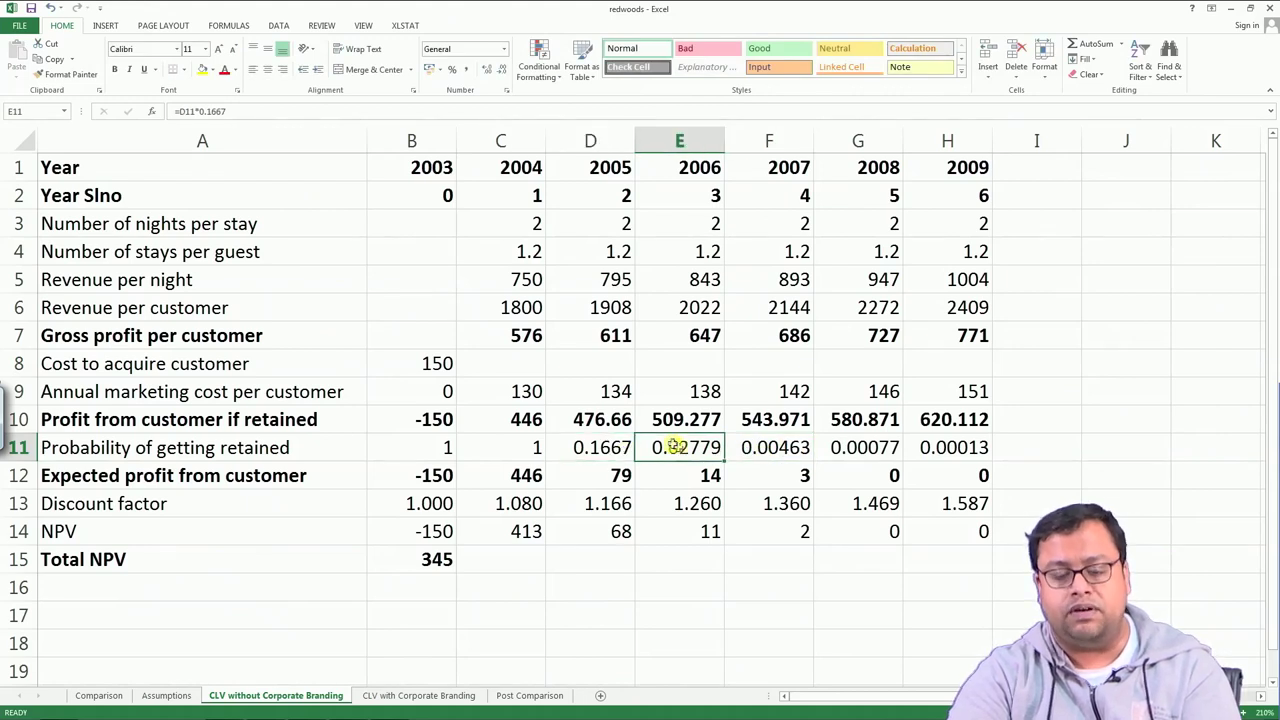
left_click(762, 449)
left_click(866, 450)
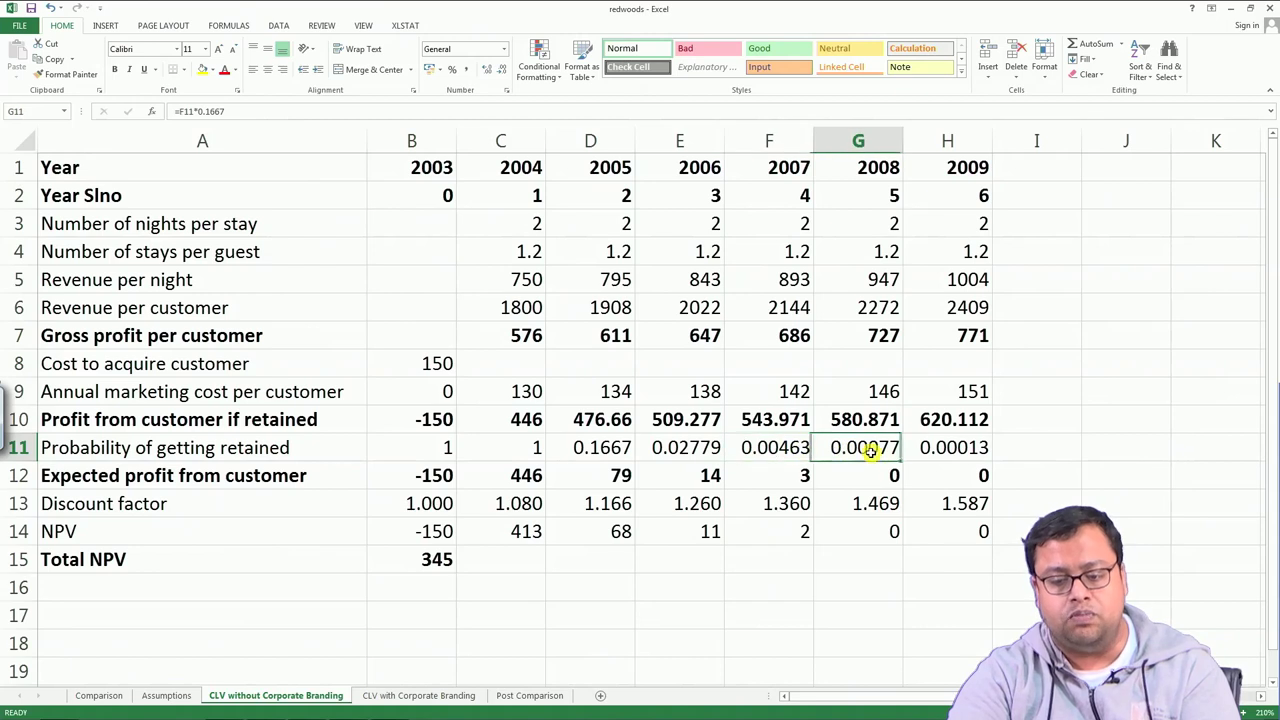
left_click(950, 448)
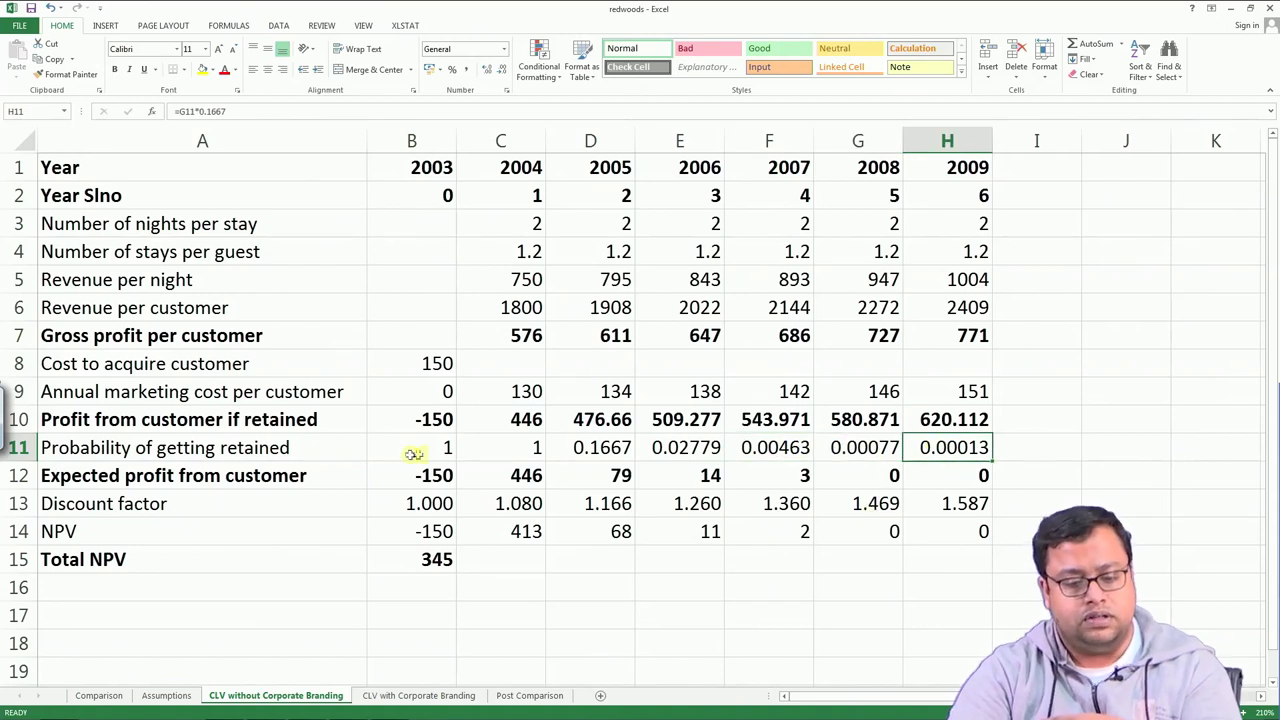
left_click(18, 448)
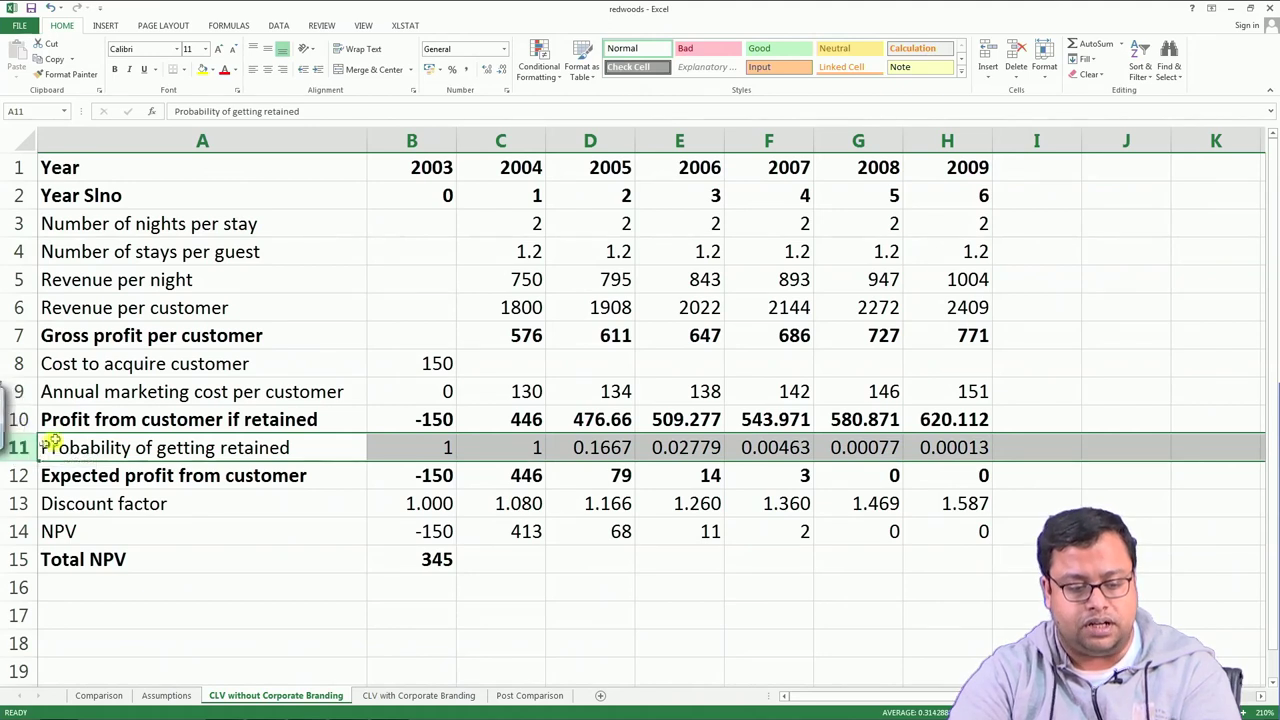
left_click(22, 420)
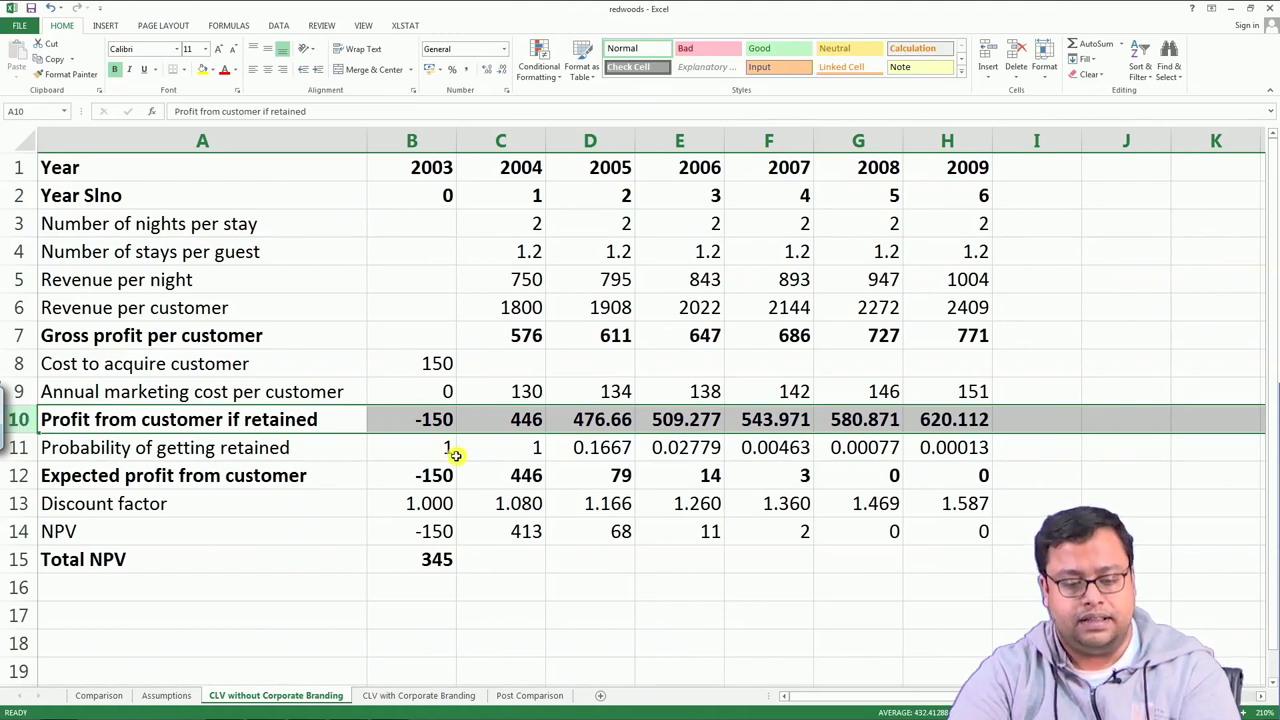
Check the 2003 profit-if-retained formula and the 2003–2009 expected profit formulas.
left_click(441, 421)
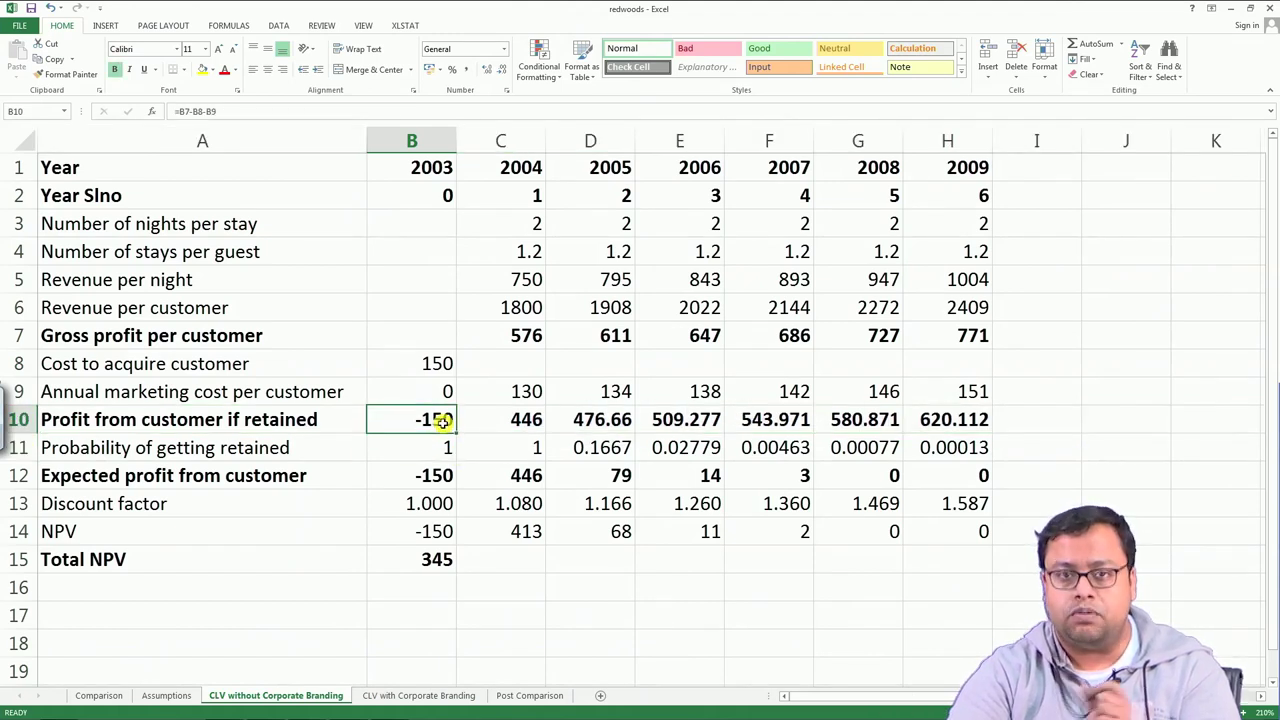
left_click(440, 474)
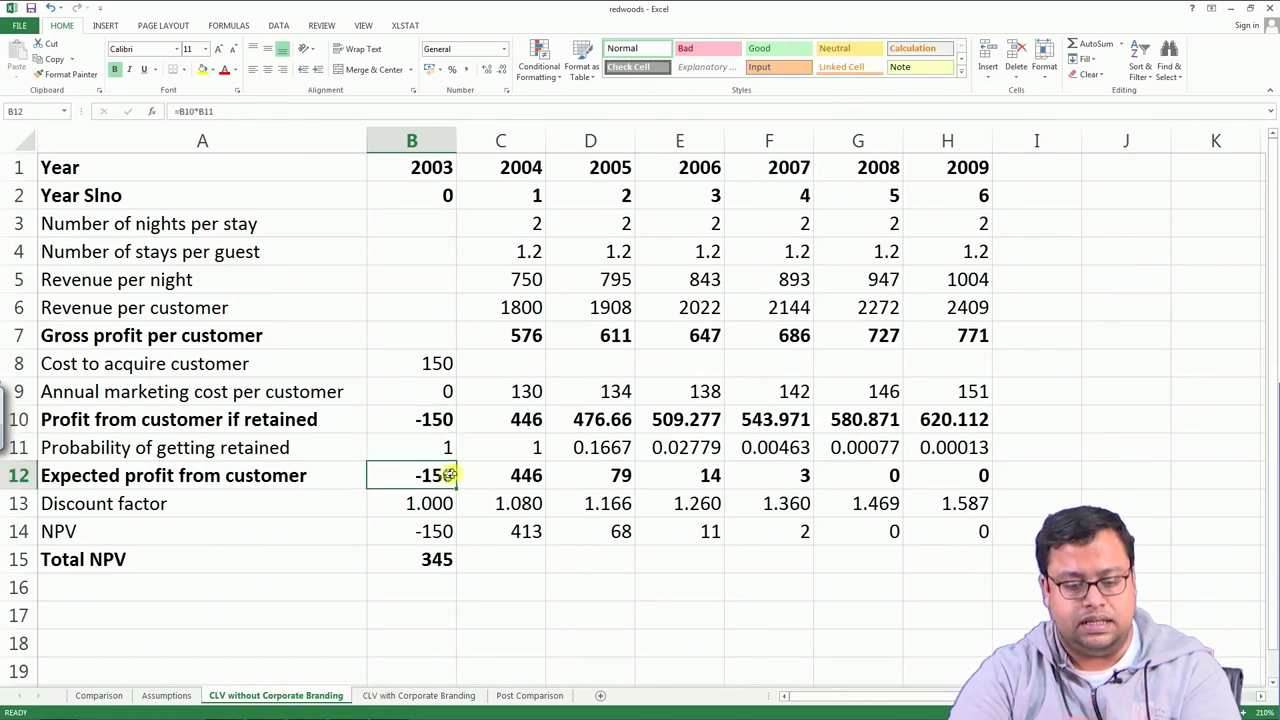
left_click(509, 474)
left_click(590, 474)
left_click(710, 472)
left_click(778, 474)
left_click(855, 470)
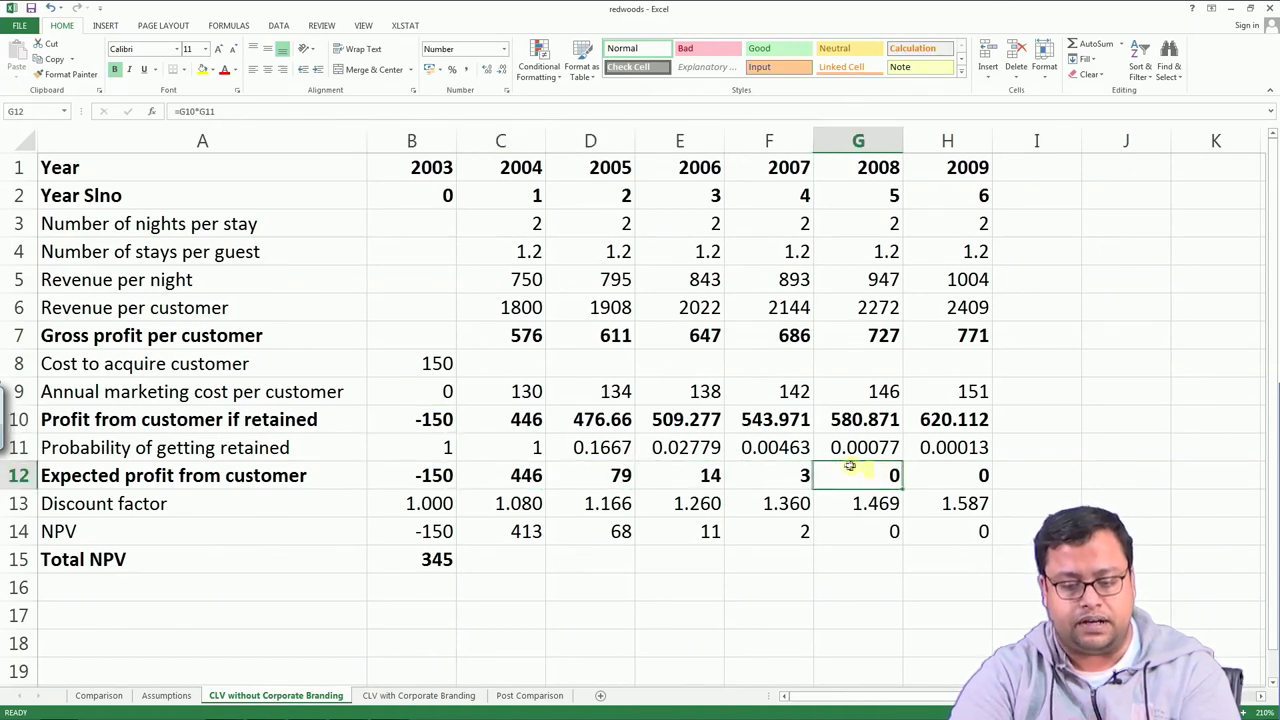
left_click(958, 474)
Set the 2004 discount factor in C13 to =B13*1.08 and verify its reference.
left_click(15, 500)
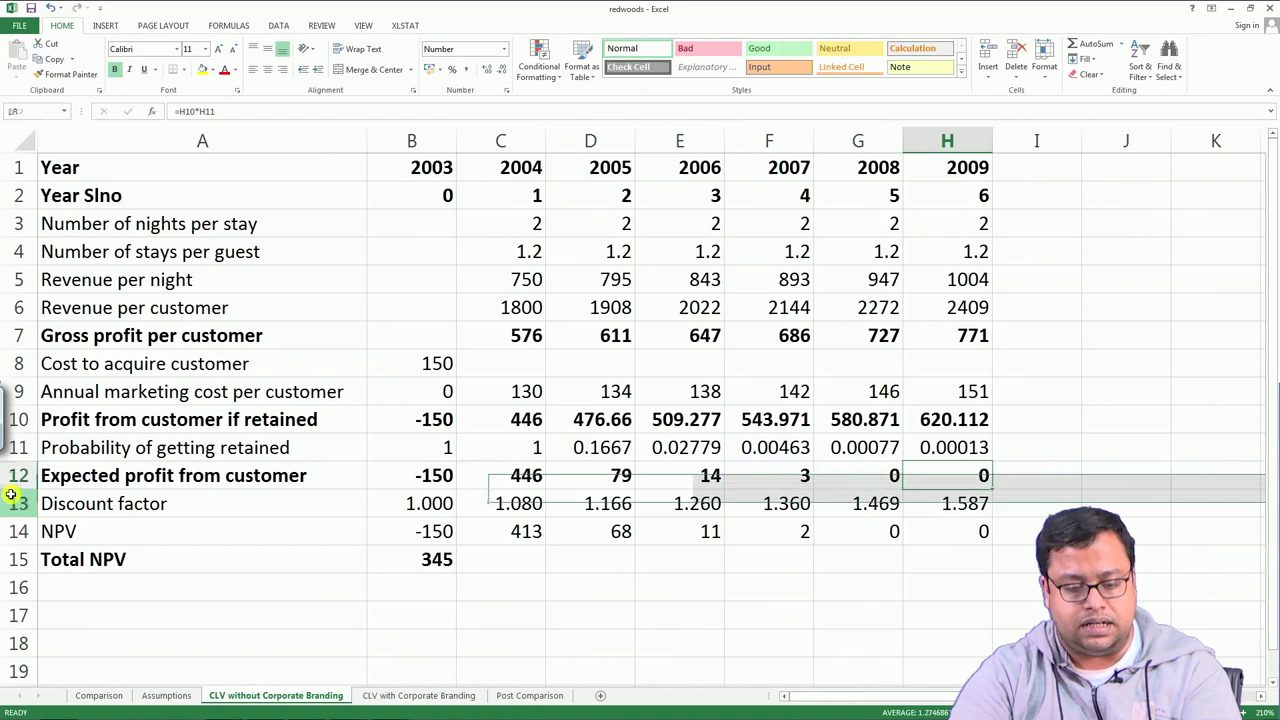
left_click(424, 502)
double_click(424, 502)
left_click(508, 503)
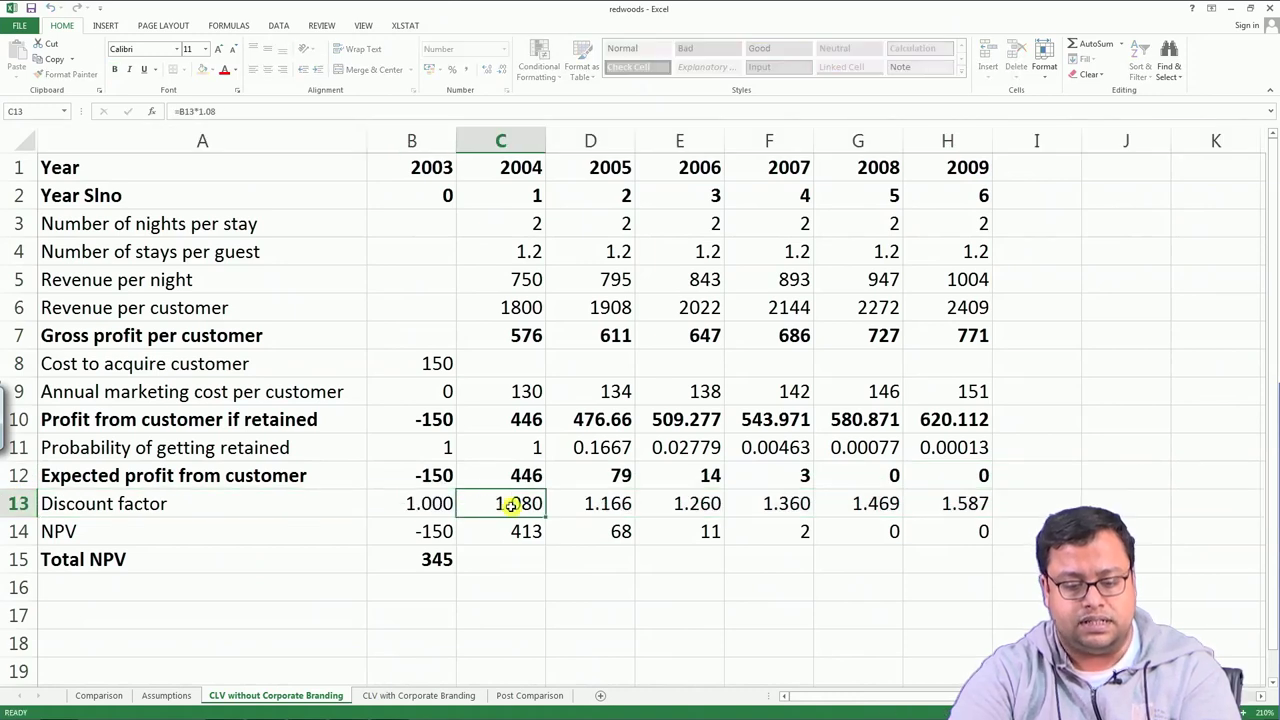
type("=B13*1.08")
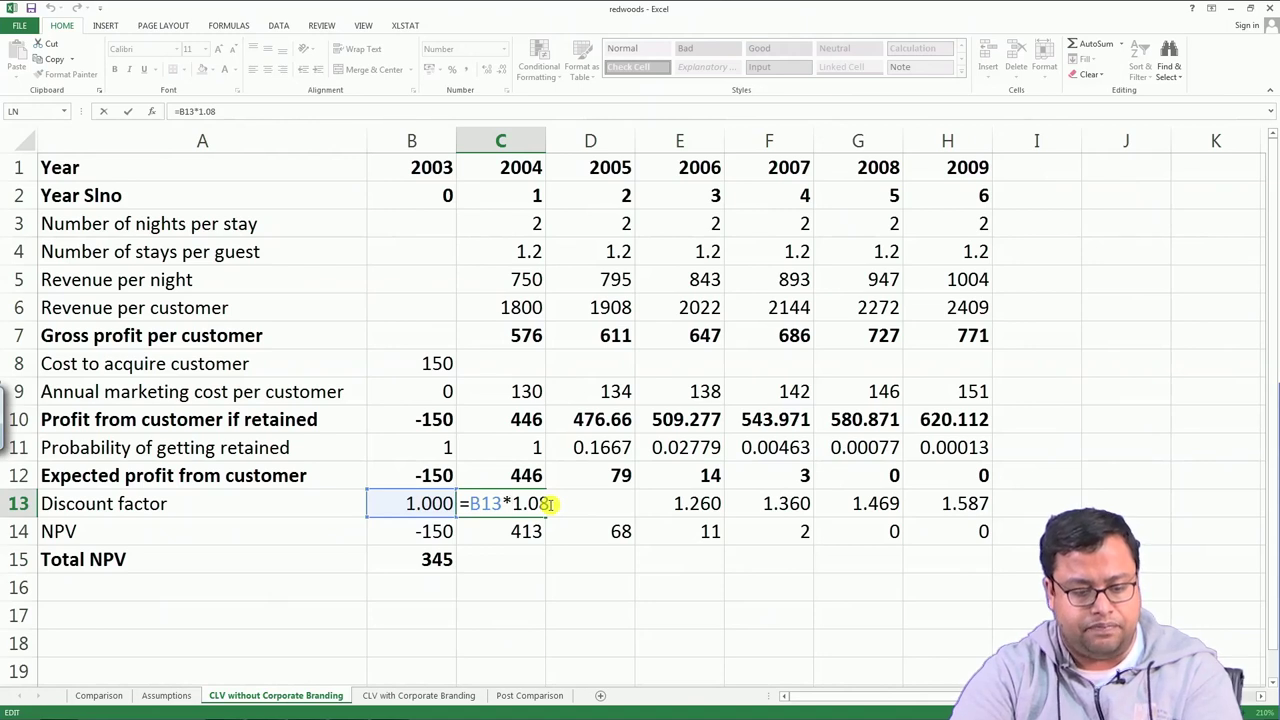
key("ctrl+Return")
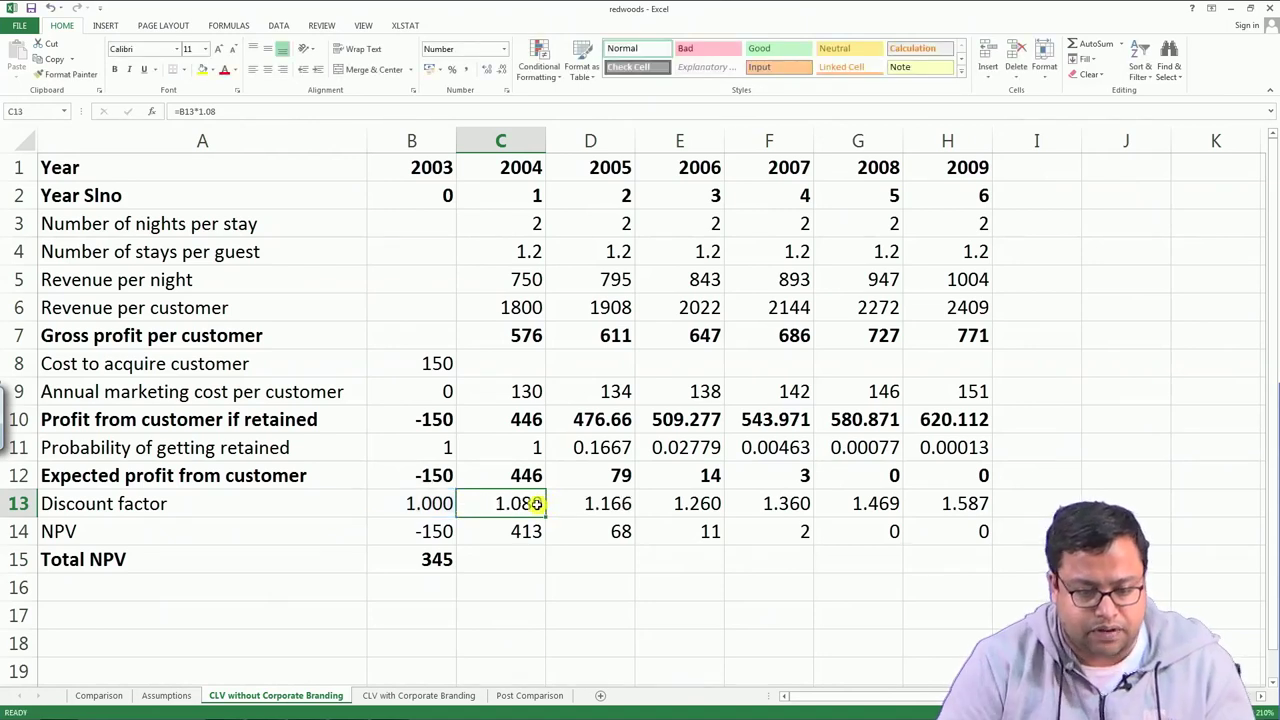
left_click(572, 502)
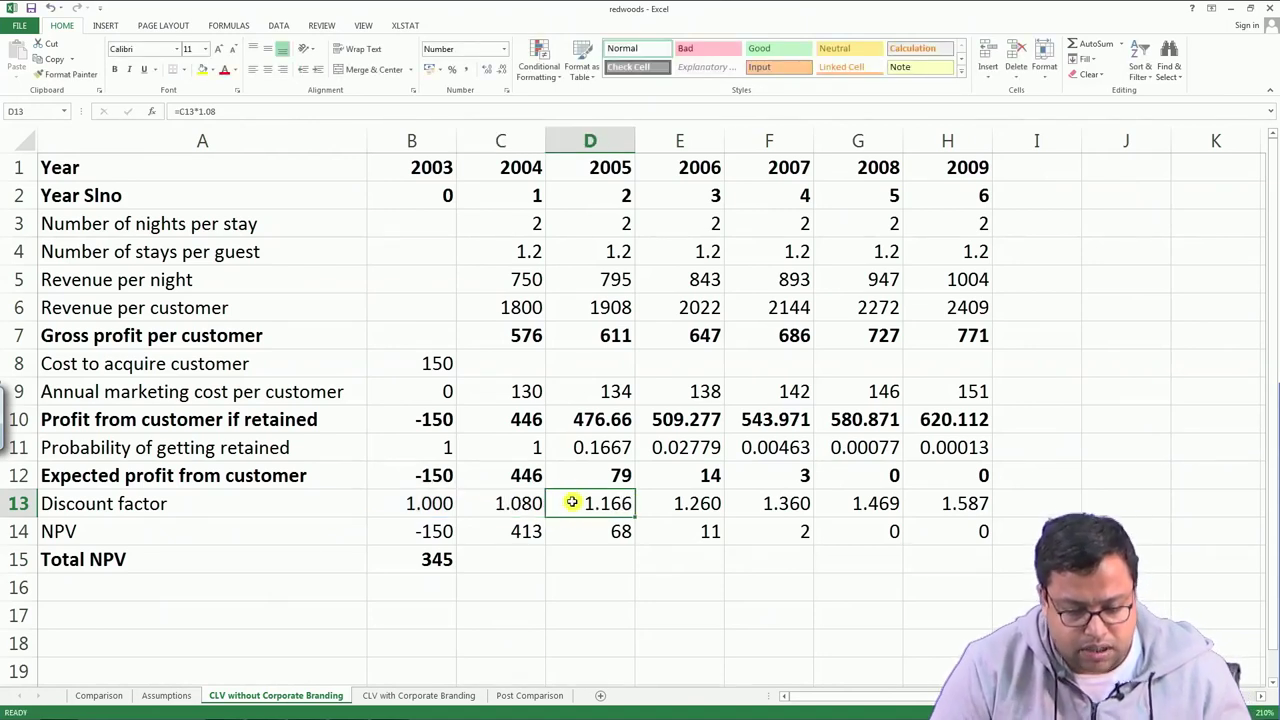
left_click(524, 503)
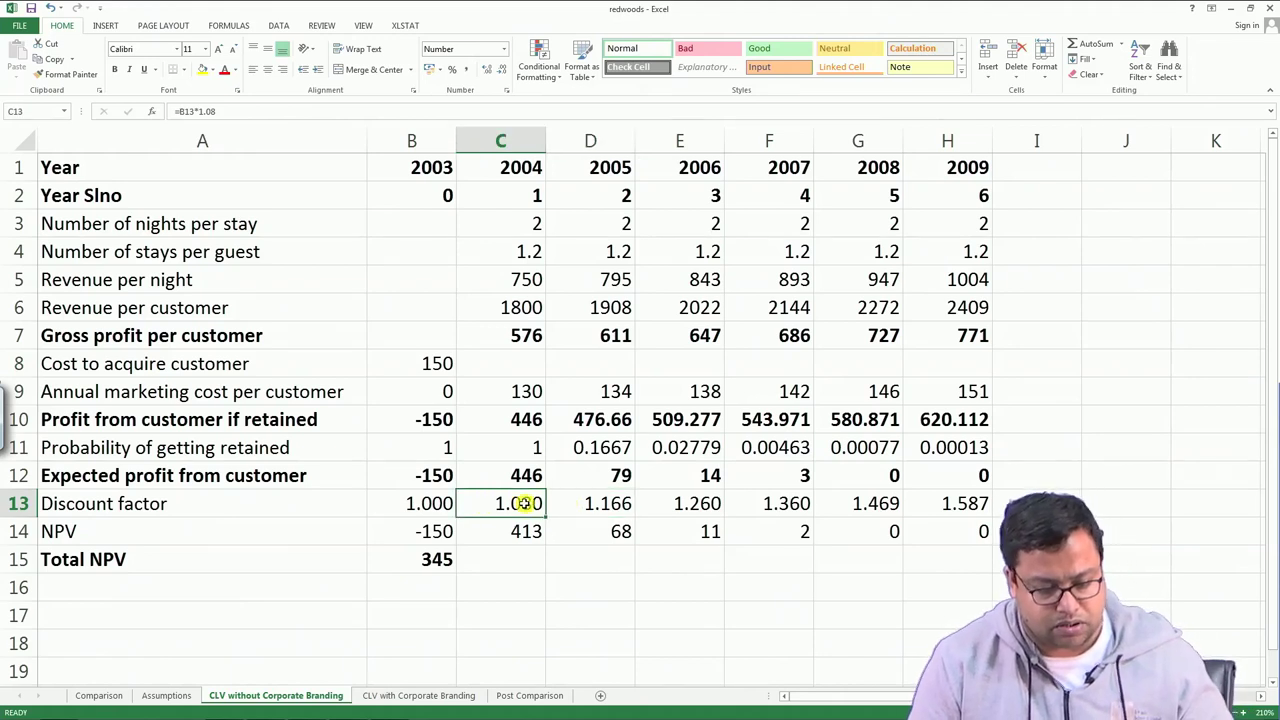
double_click(524, 503)
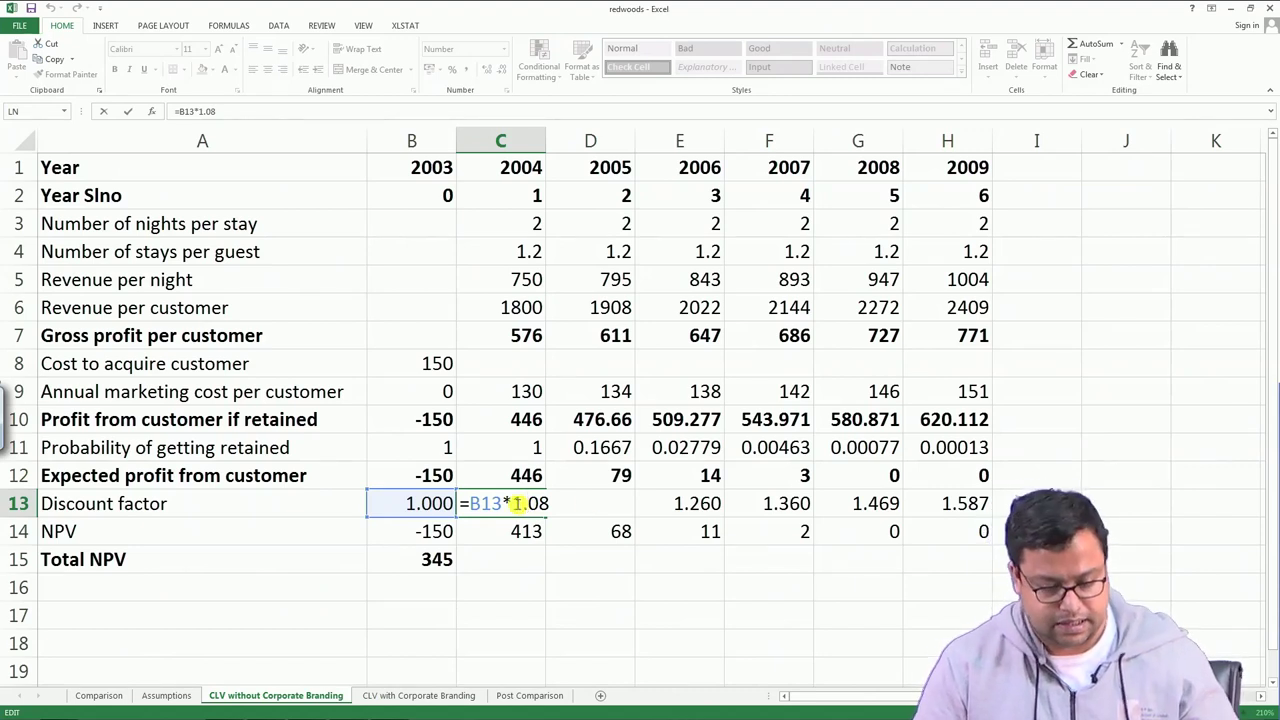
key("Escape")
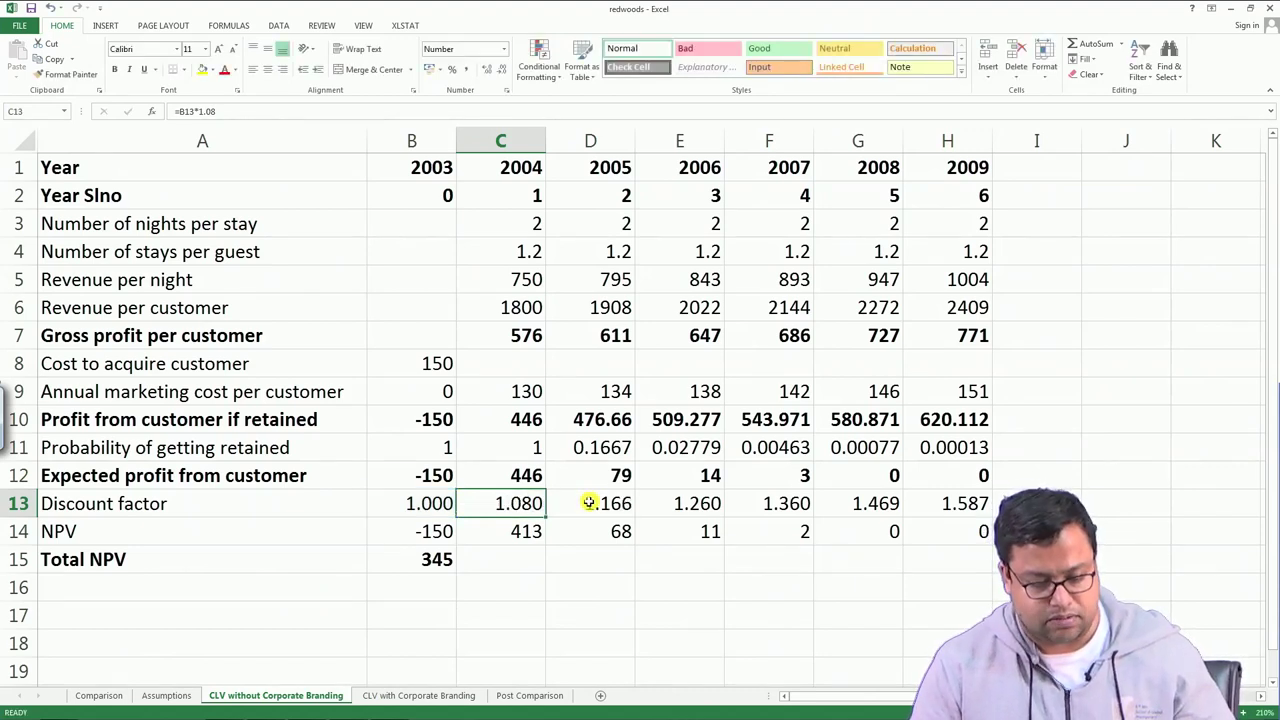
Review each year's NPV as expected profit over discount factor, and the Total NPV sum in B15.
left_click(423, 527)
left_click(524, 474)
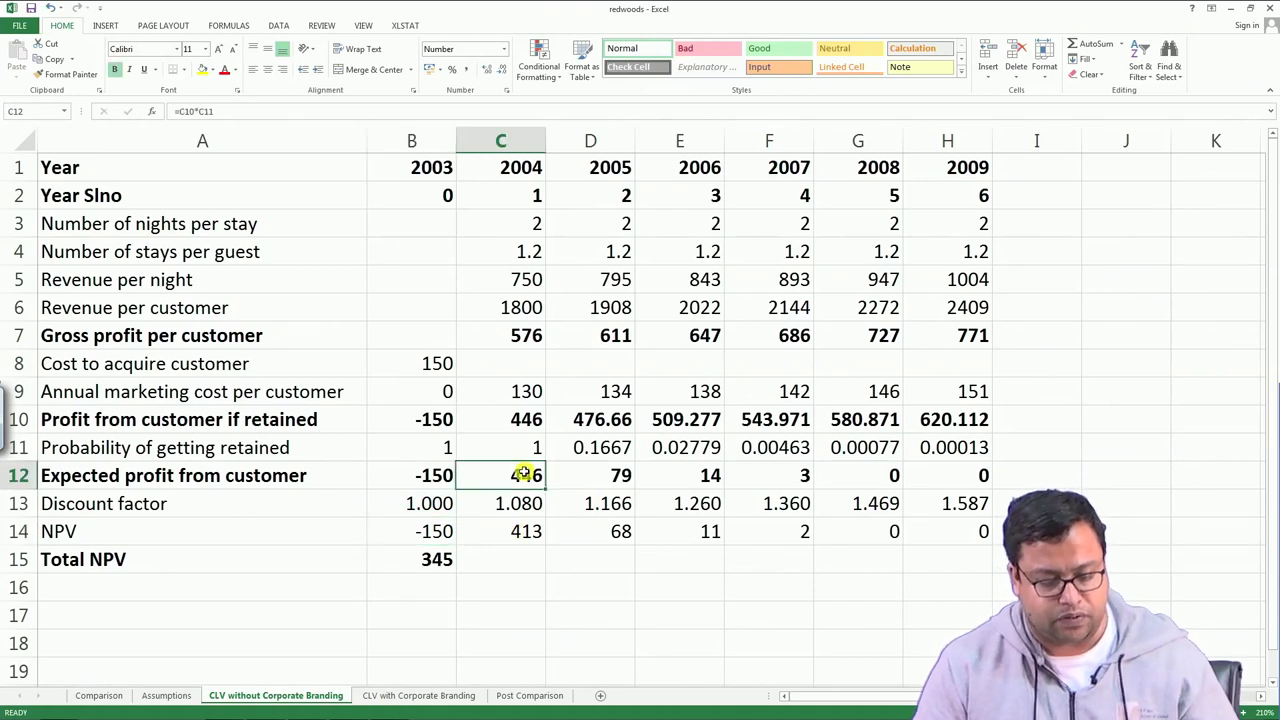
left_click(527, 505)
left_click(526, 530)
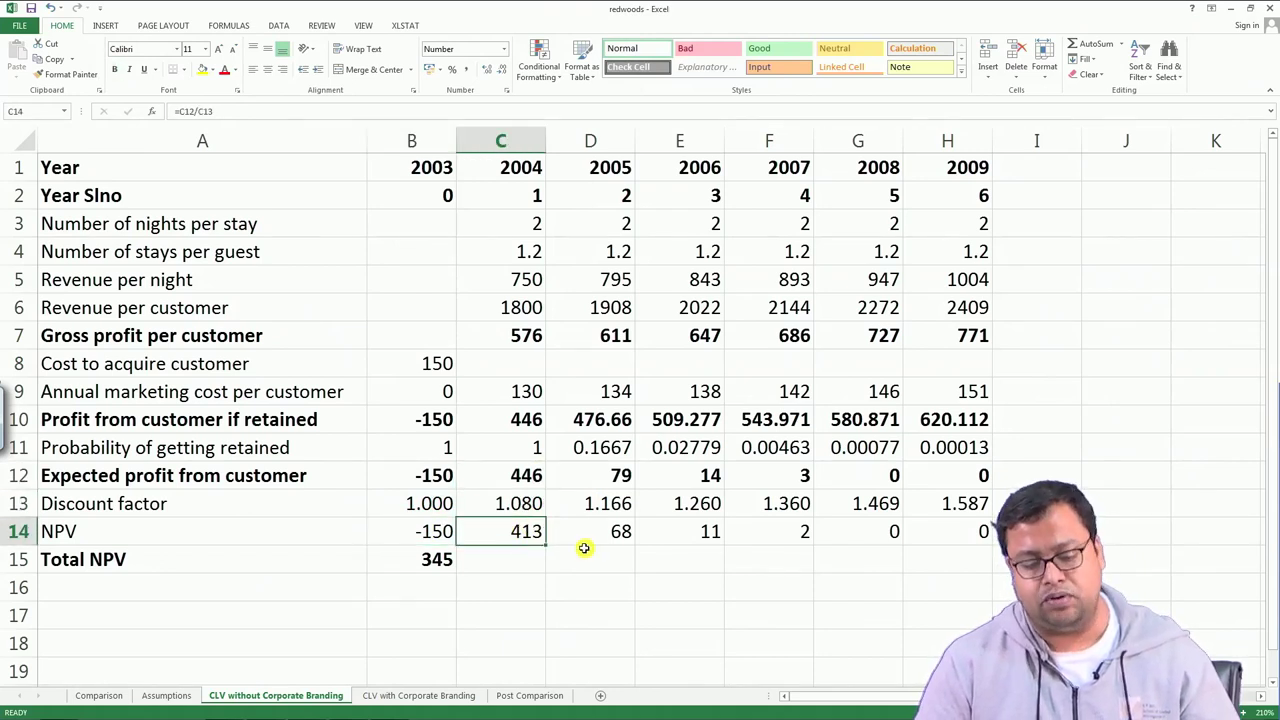
left_click(604, 477)
double_click(610, 527)
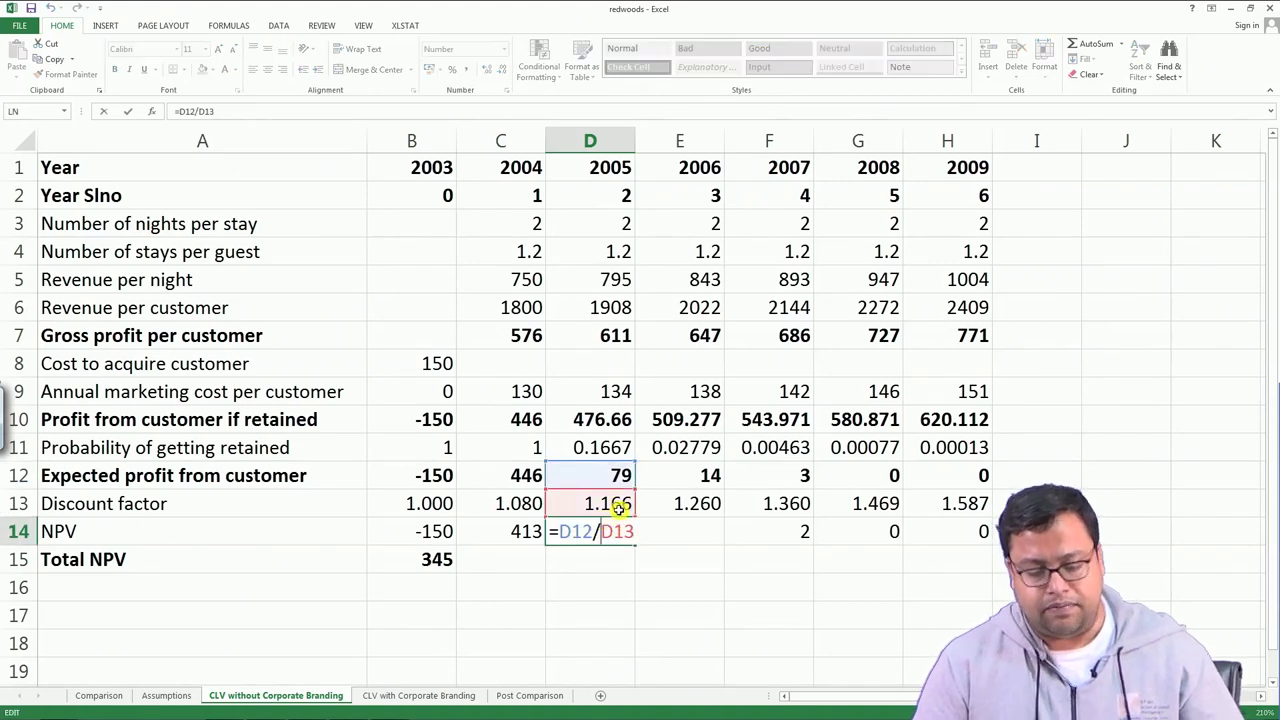
key("Escape")
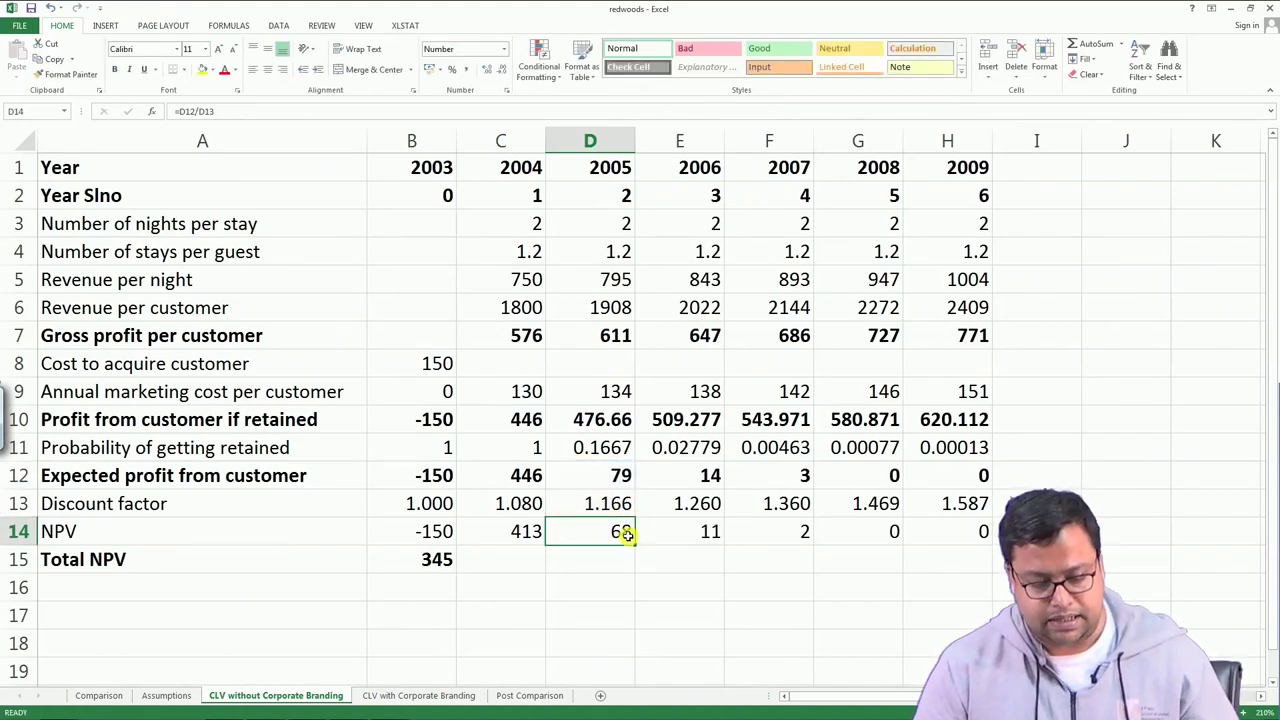
left_click(689, 477)
left_click(689, 531)
left_click(775, 473)
left_click(775, 505)
left_click(774, 521)
left_click_drag(426, 531, 960, 531)
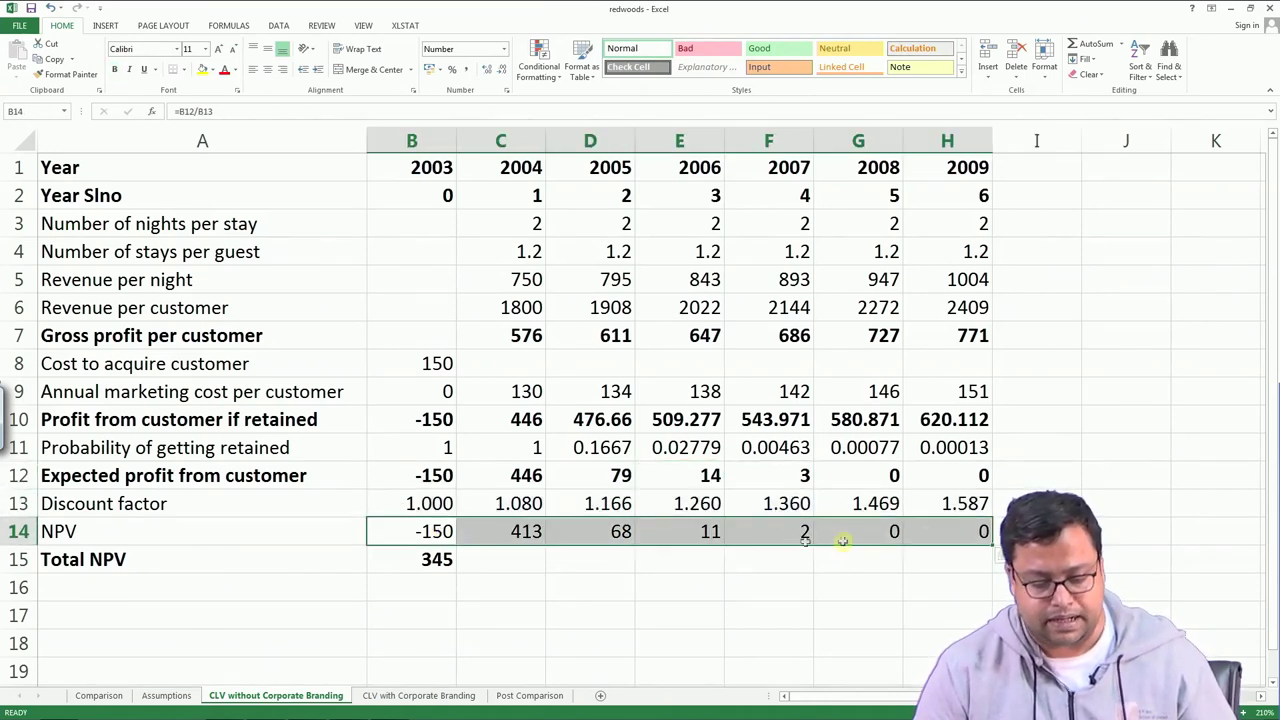
left_click(420, 563)
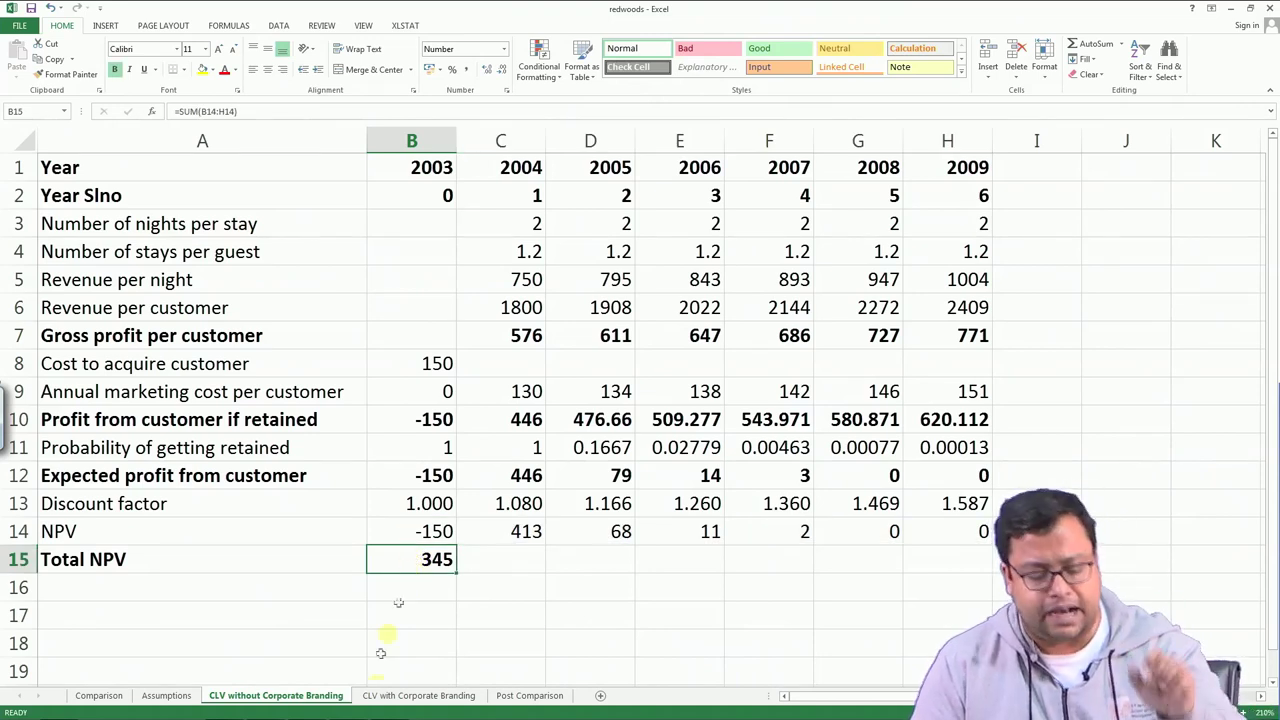
mouse_move(372, 708)
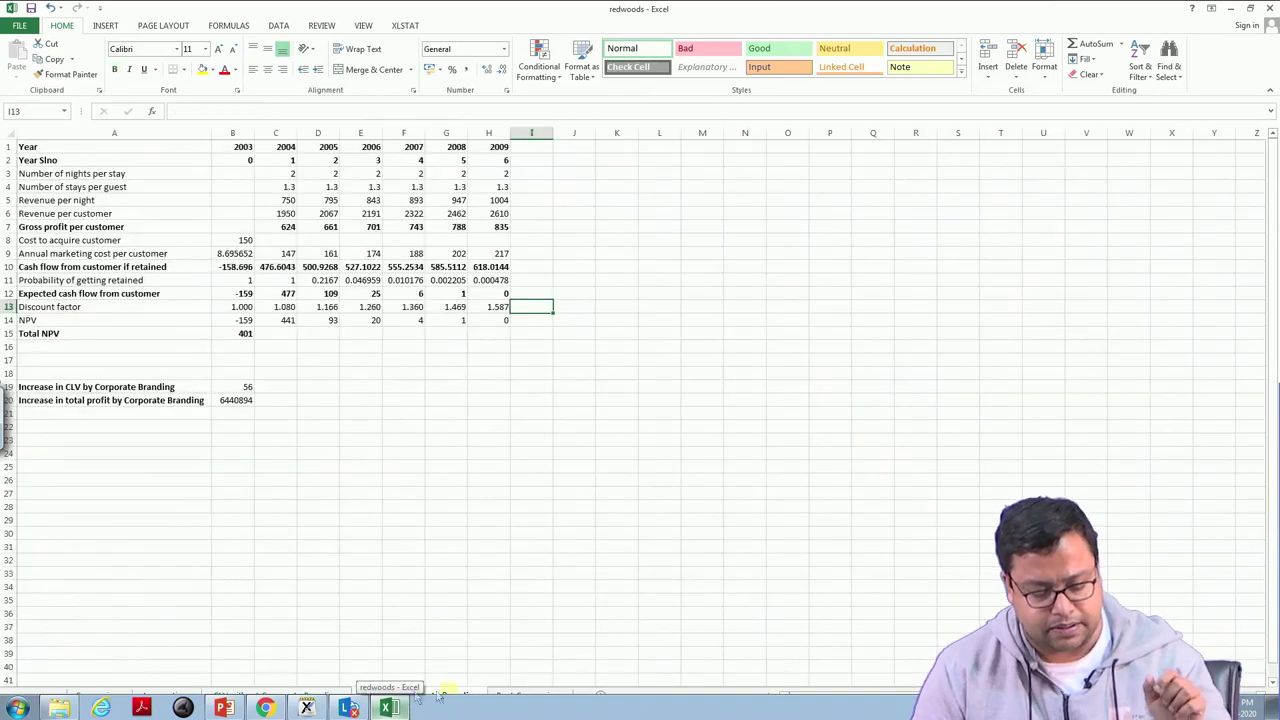
left_click(1247, 712)
left_click(1247, 712)
left_click(1247, 712)
left_click(1247, 712)
left_click(1247, 712)
left_click(1247, 712)
left_click(1247, 712)
left_click(1247, 712)
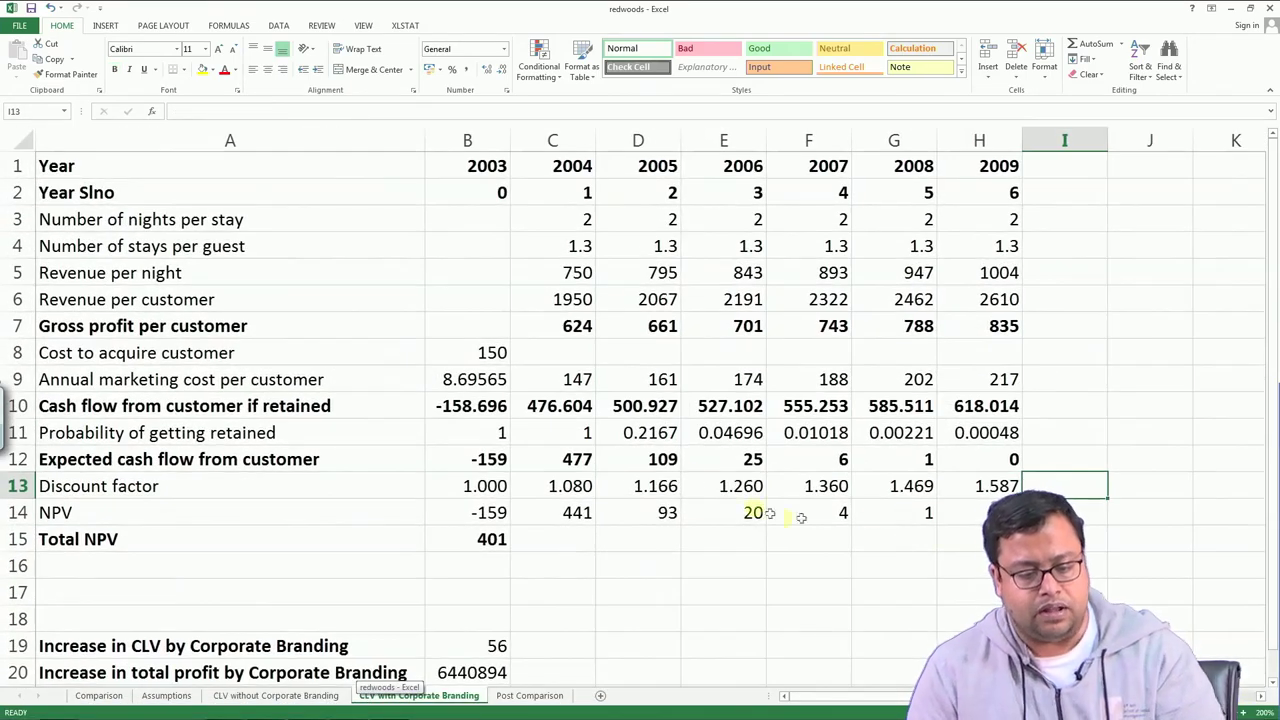
left_click(562, 249)
left_click_drag(562, 249, 968, 252)
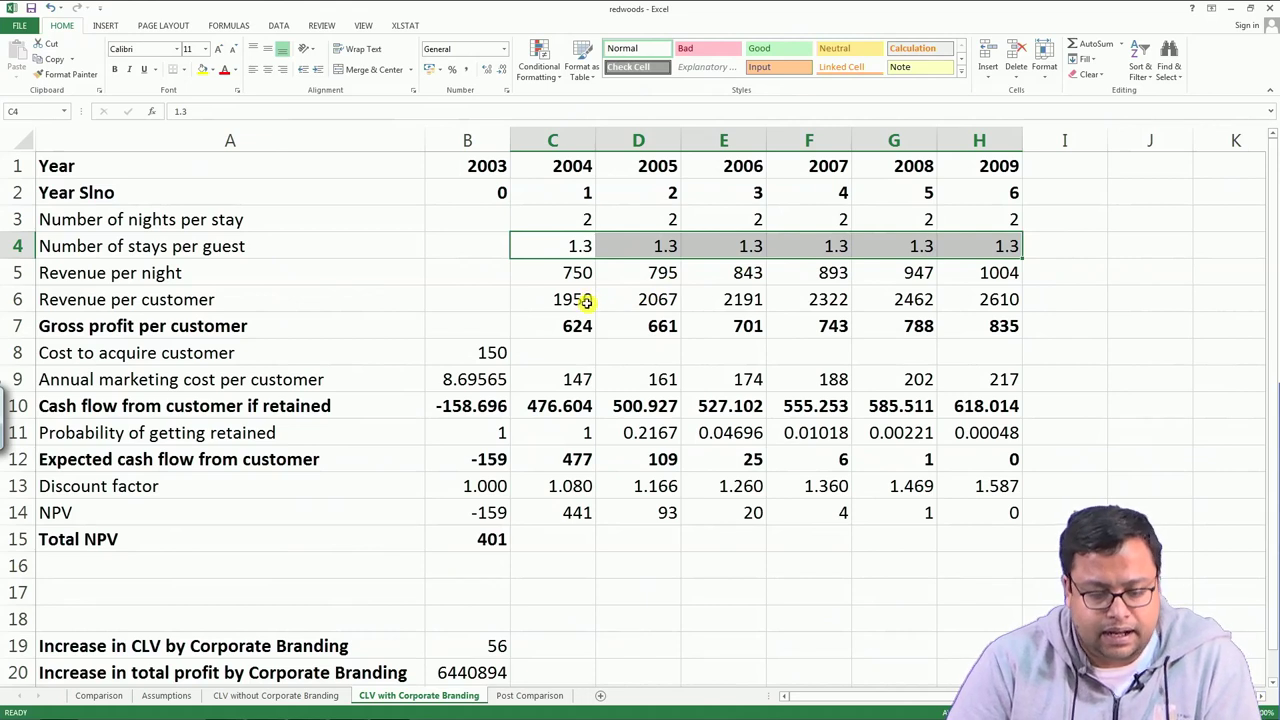
left_click(489, 353)
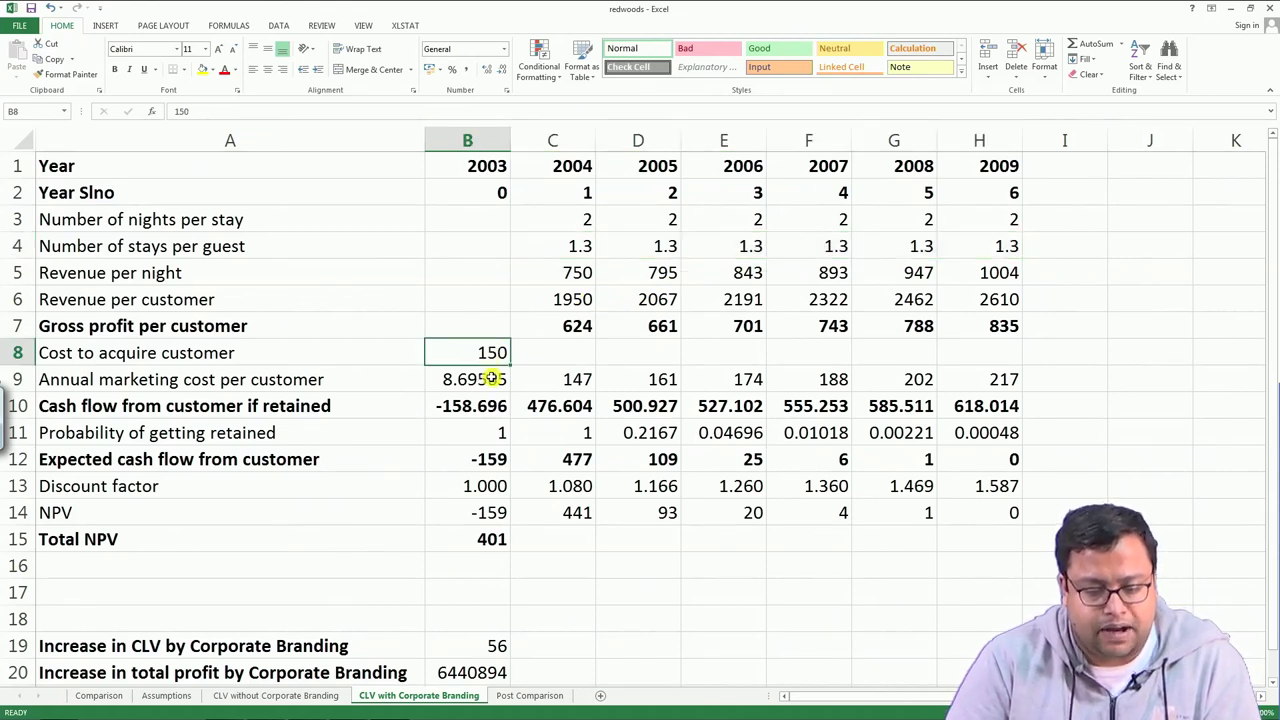
left_click(494, 378)
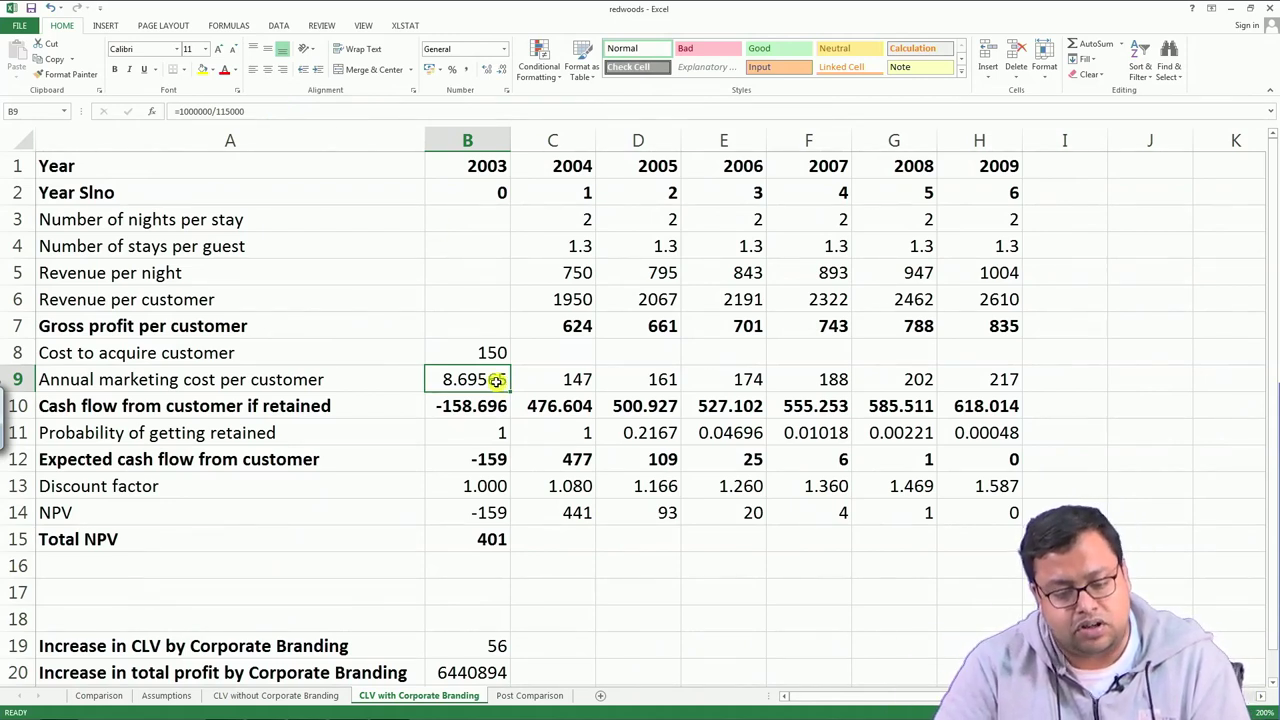
left_click(580, 377)
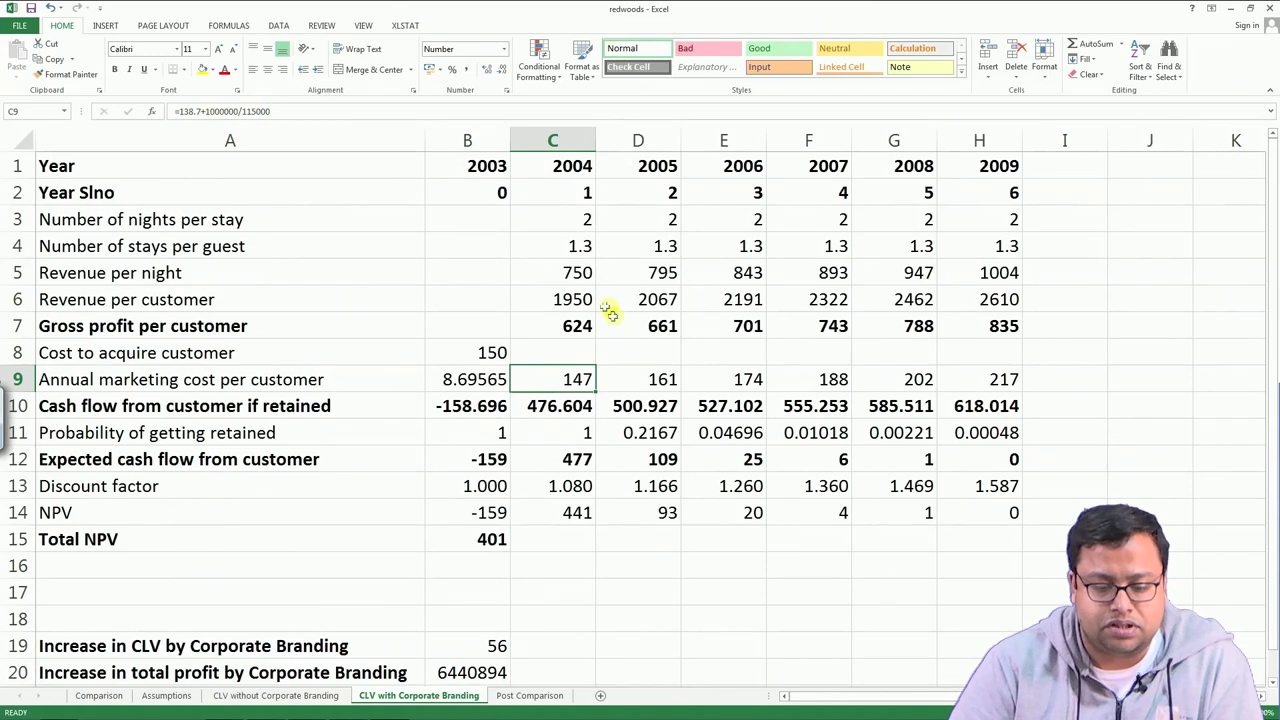
left_click(658, 378)
left_click(750, 379)
left_click(816, 378)
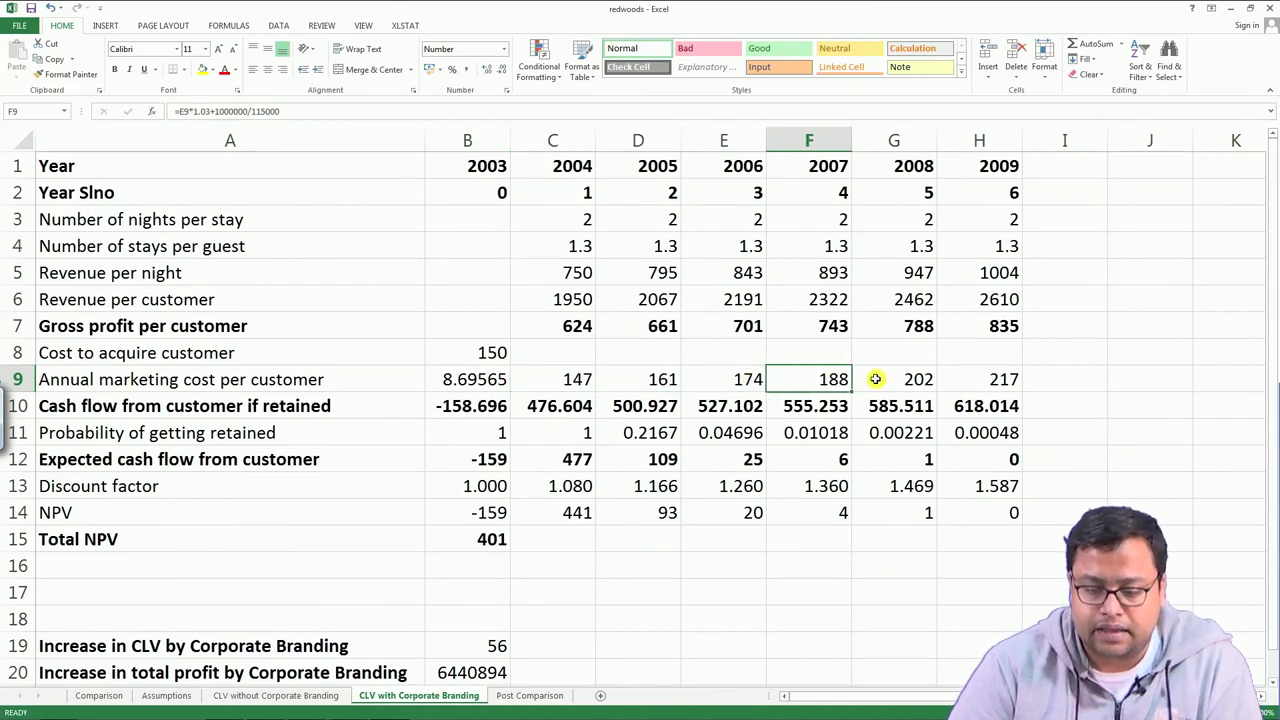
left_click(877, 376)
left_click(968, 376)
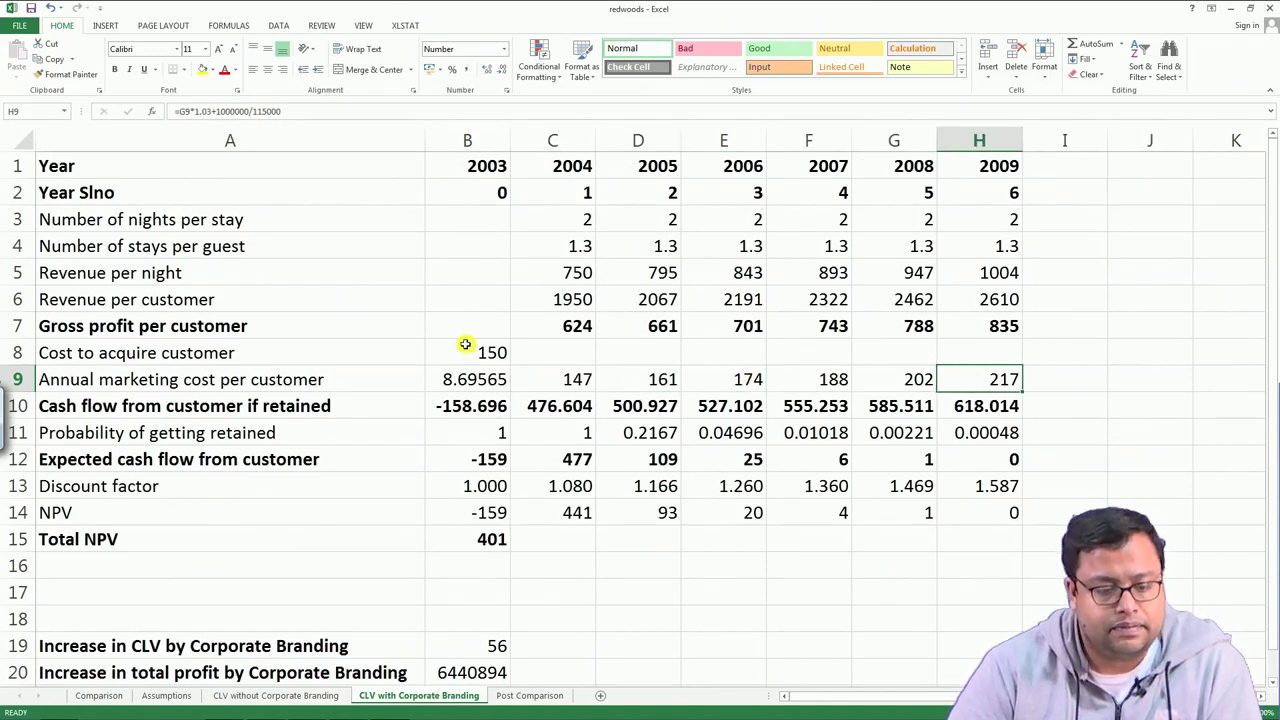
left_click_drag(471, 406, 1000, 413)
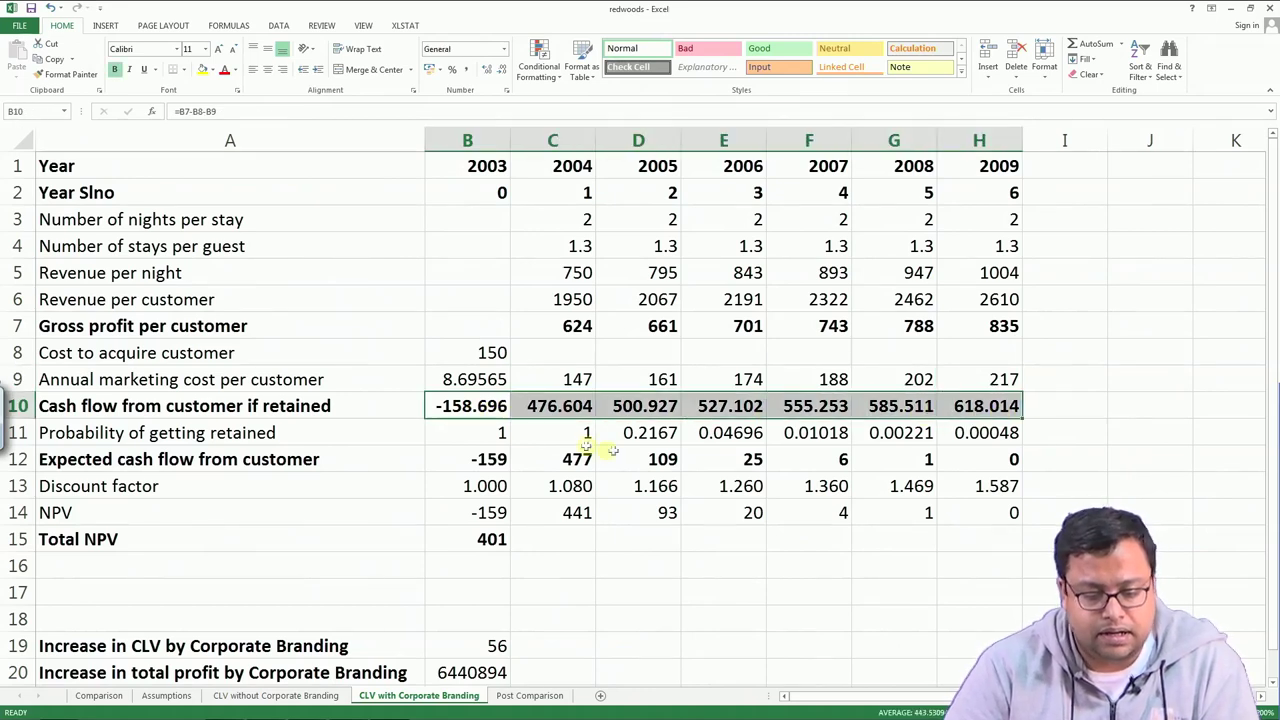
Review branded rows 10–14 and the Total NPV of 401, then return to the unbranded CLV sheet.
left_click_drag(502, 432, 994, 510)
left_click(650, 433)
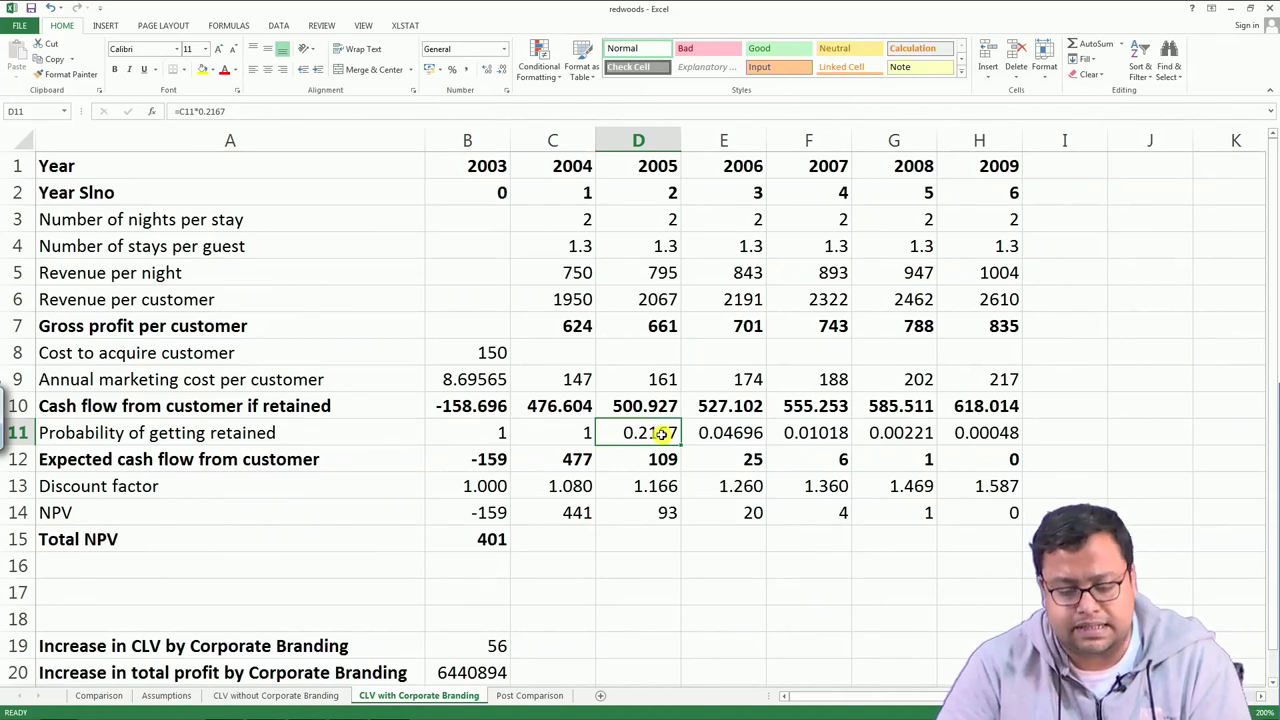
left_click(479, 436)
left_click_drag(522, 459, 980, 503)
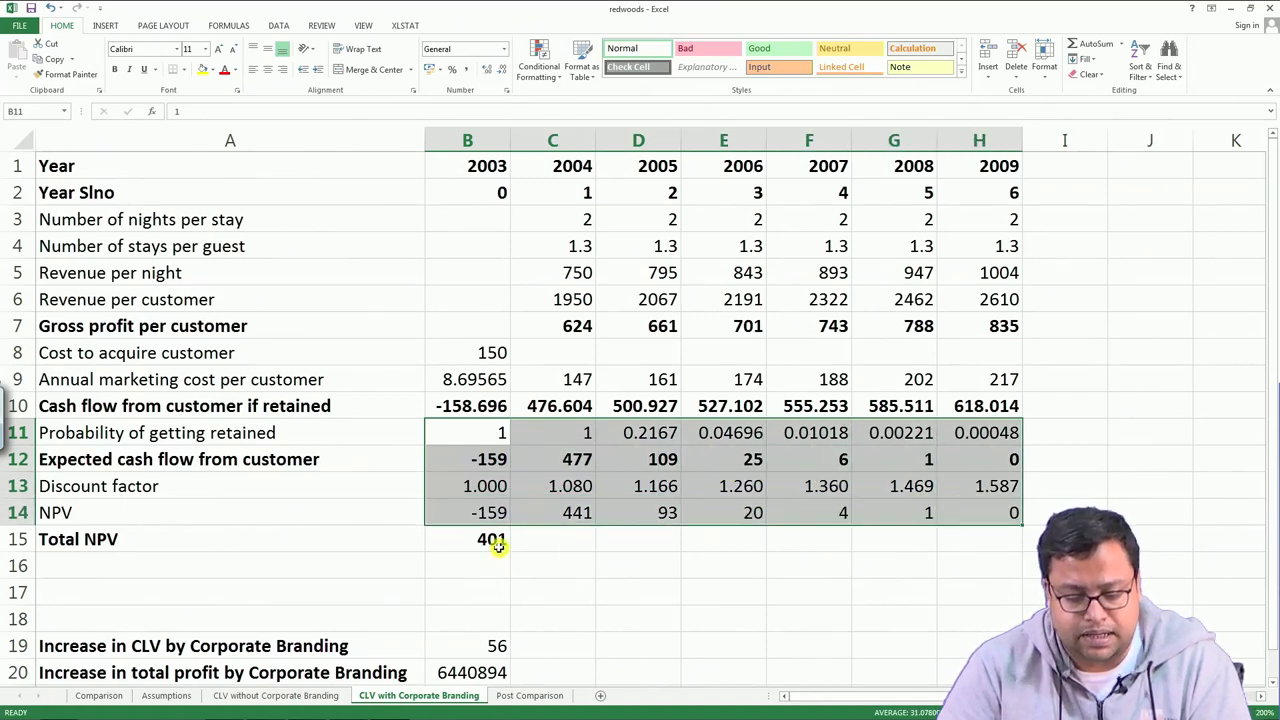
left_click(497, 545)
scroll(563, 417, "down", 1)
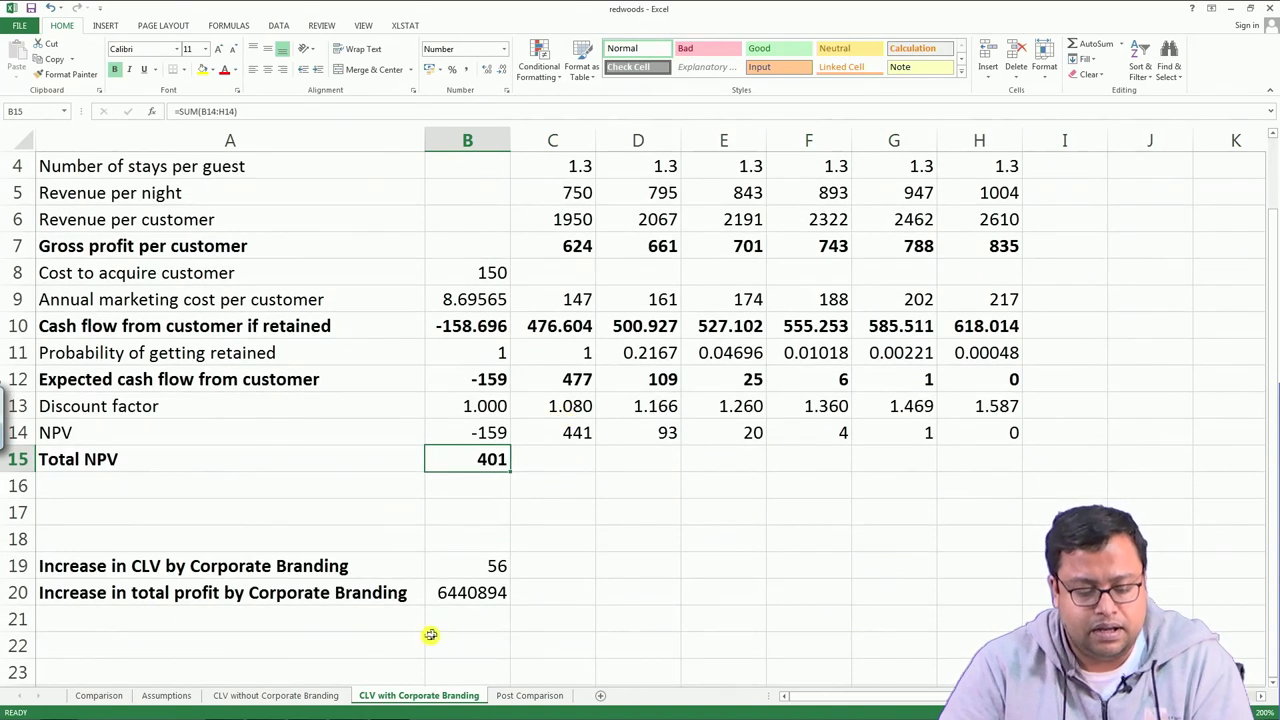
left_click(337, 695)
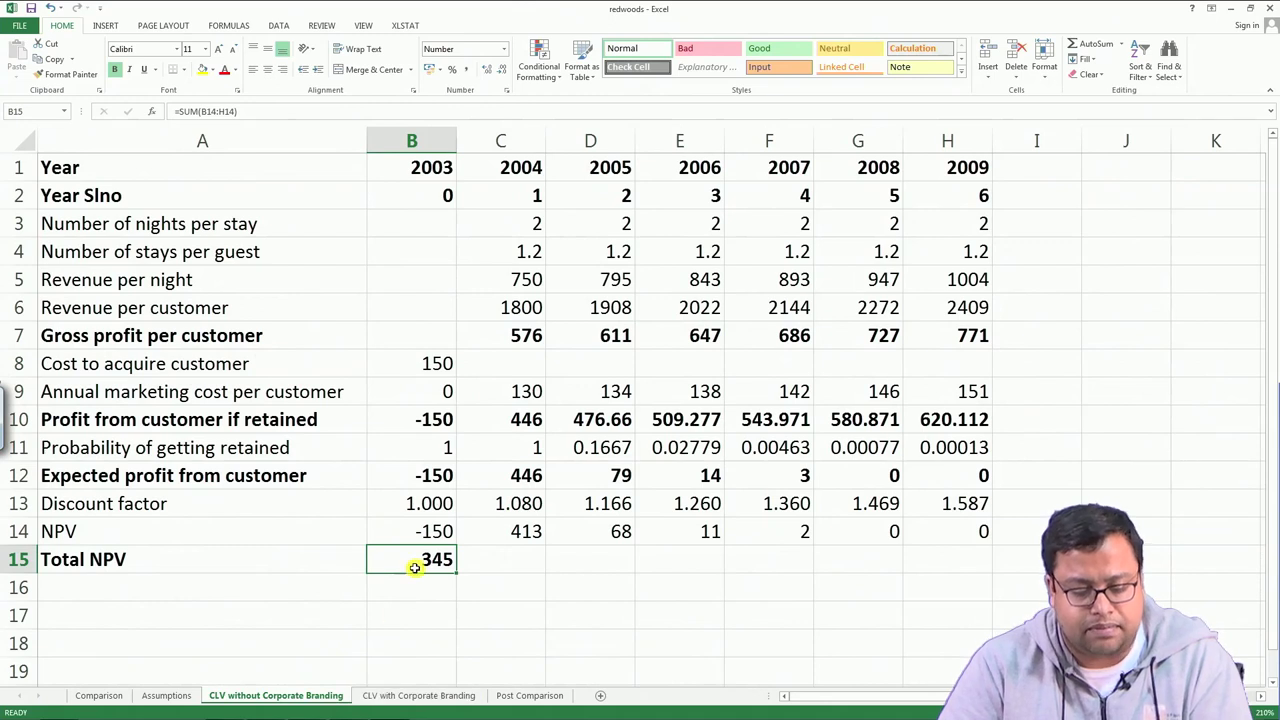
Check the Increase in CLV formula and B20's =B19*115000 total profit increase, then open Post Comparison.
left_click(418, 695)
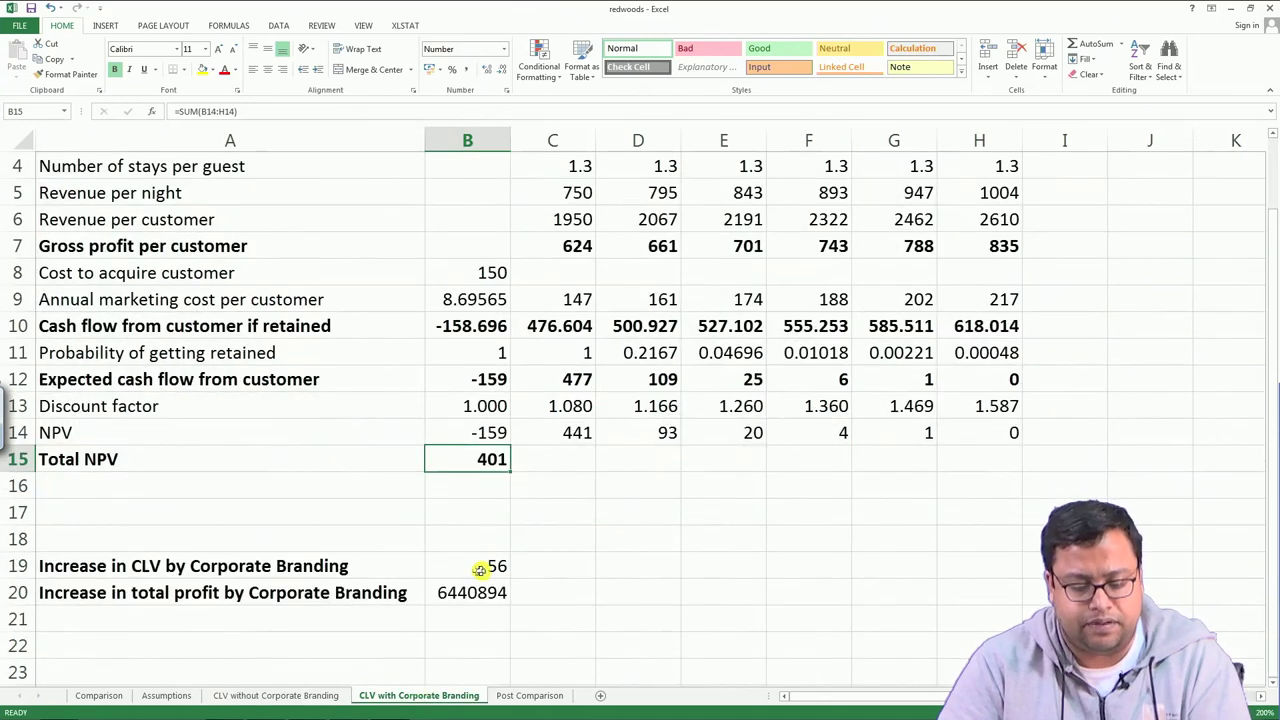
left_click(481, 570)
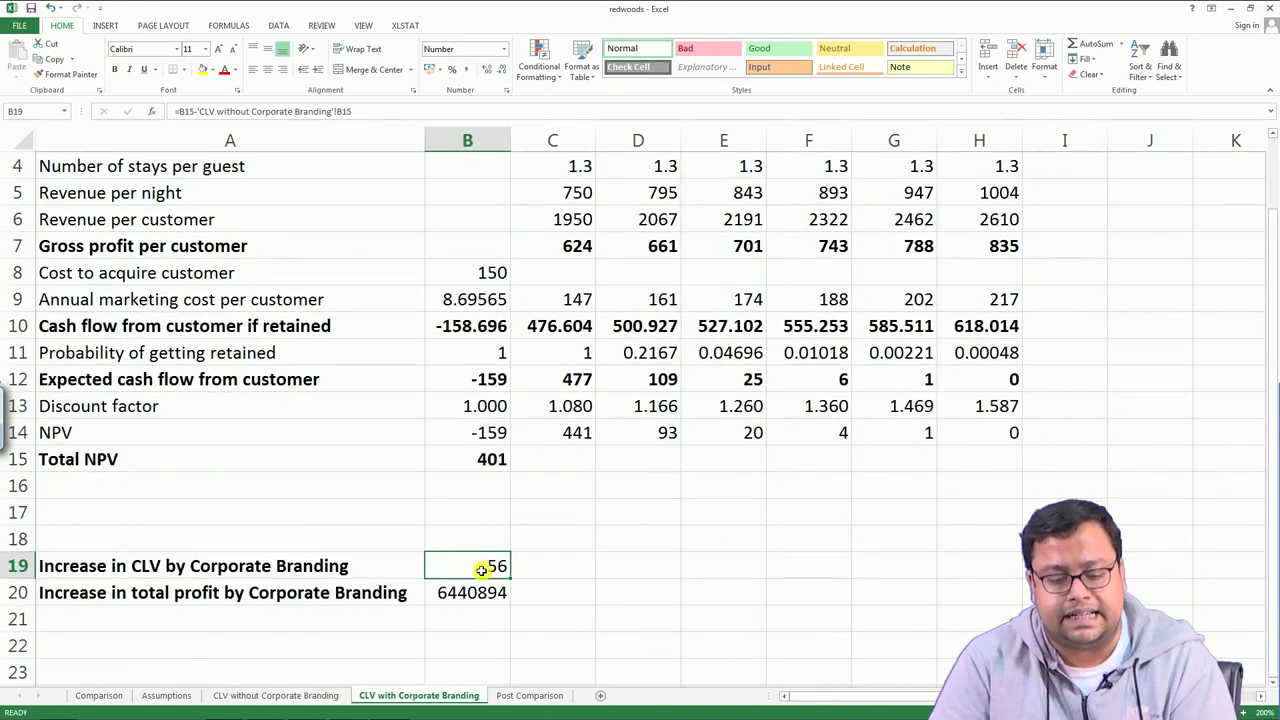
left_click(114, 596)
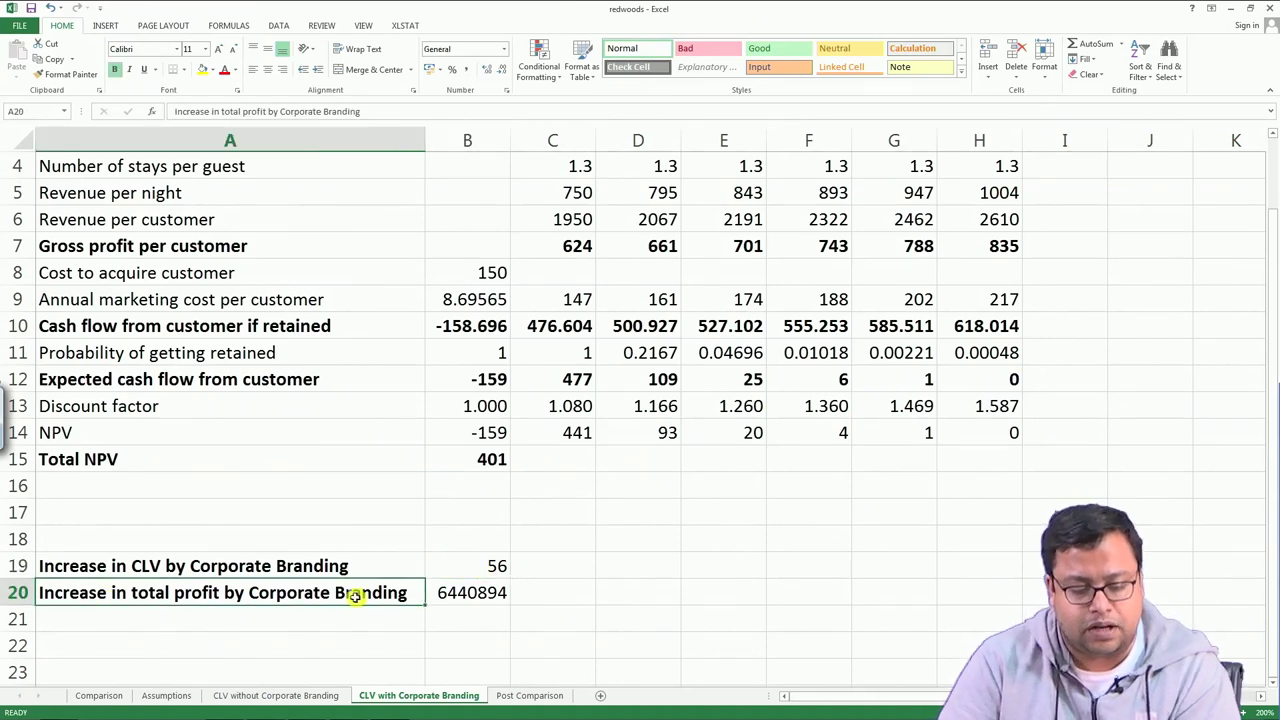
left_click(484, 594)
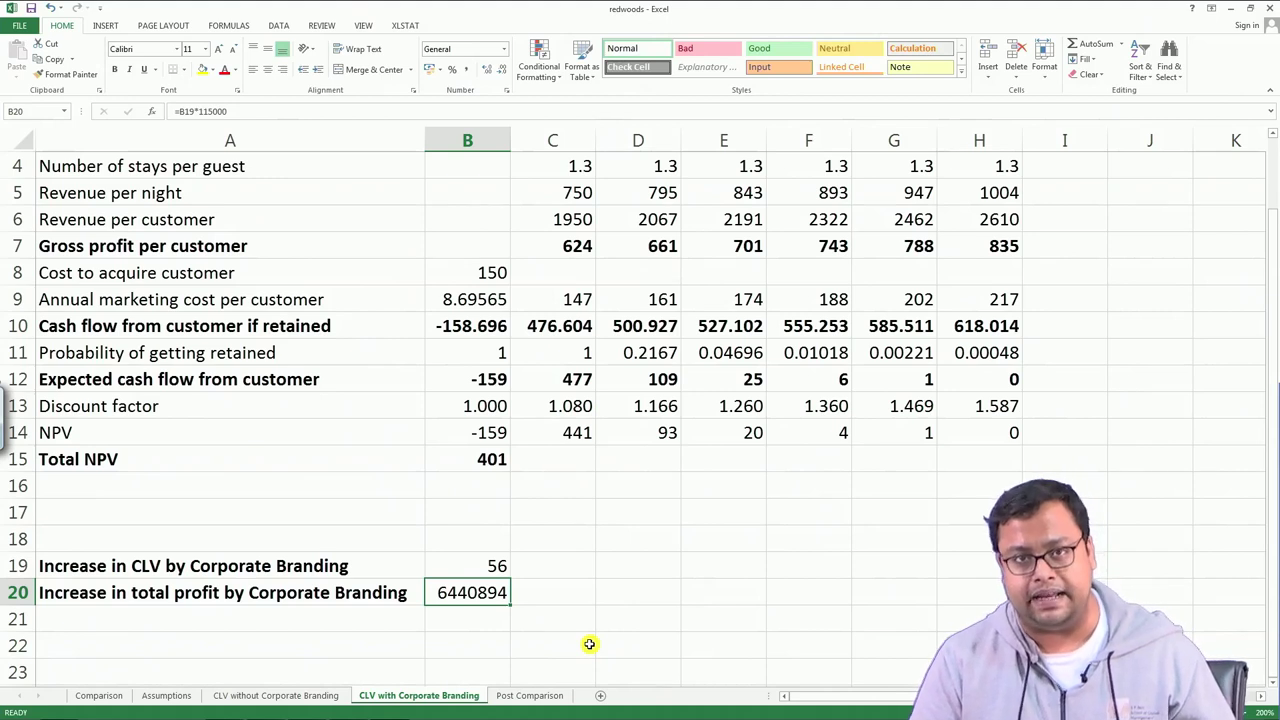
left_click(552, 695)
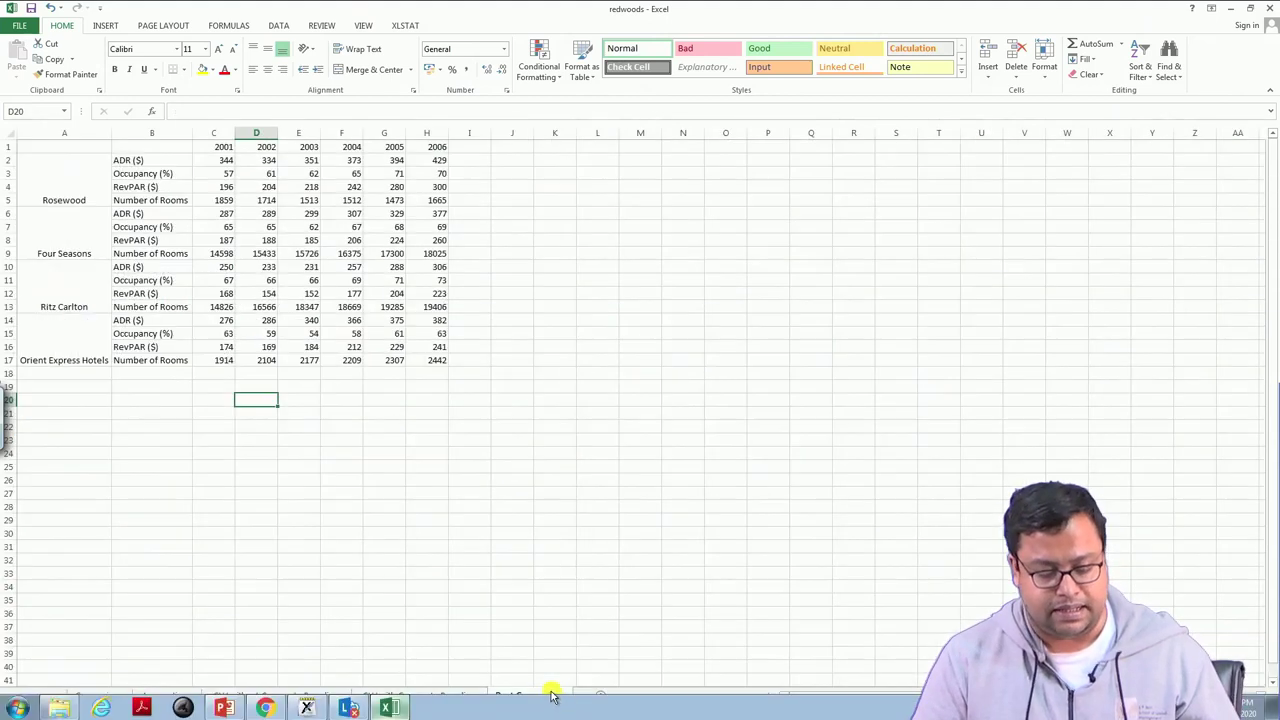
Select Rosewood's B1:H5 data and insert a 2-D line chart.
scroll(685, 294, "up", 6)
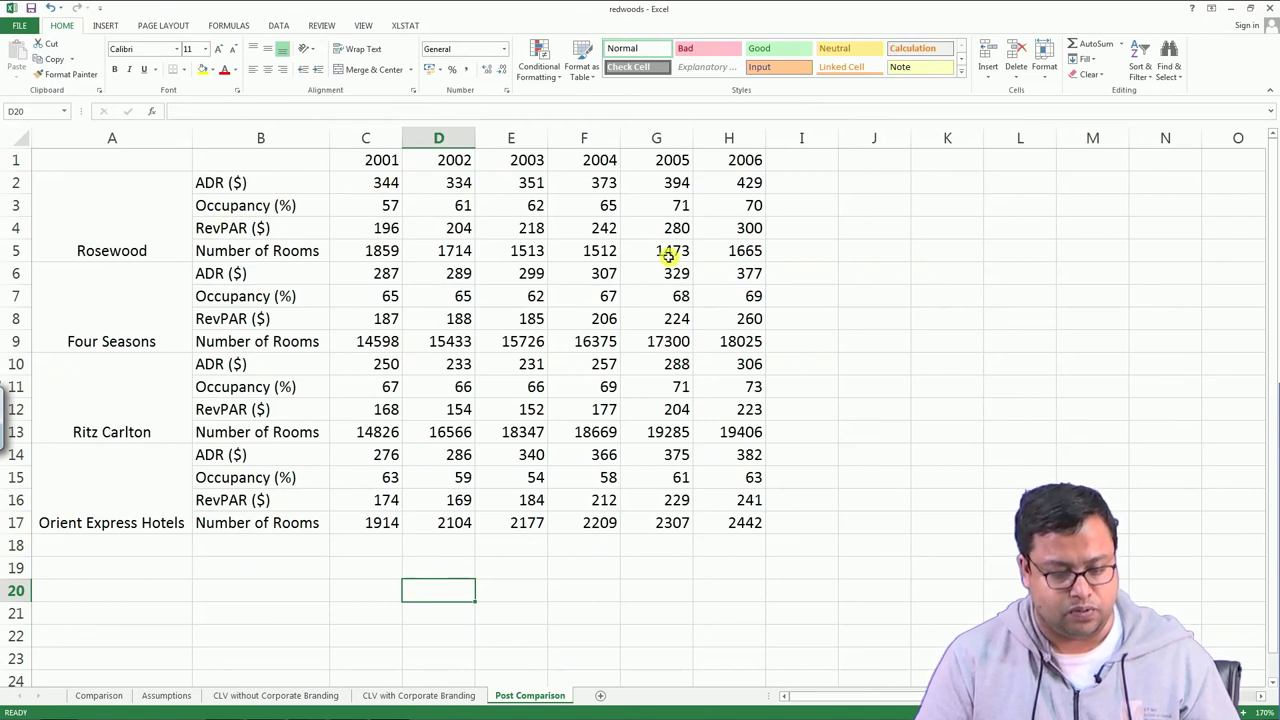
left_click_drag(745, 251, 665, 251)
left_click_drag(281, 197, 217, 157)
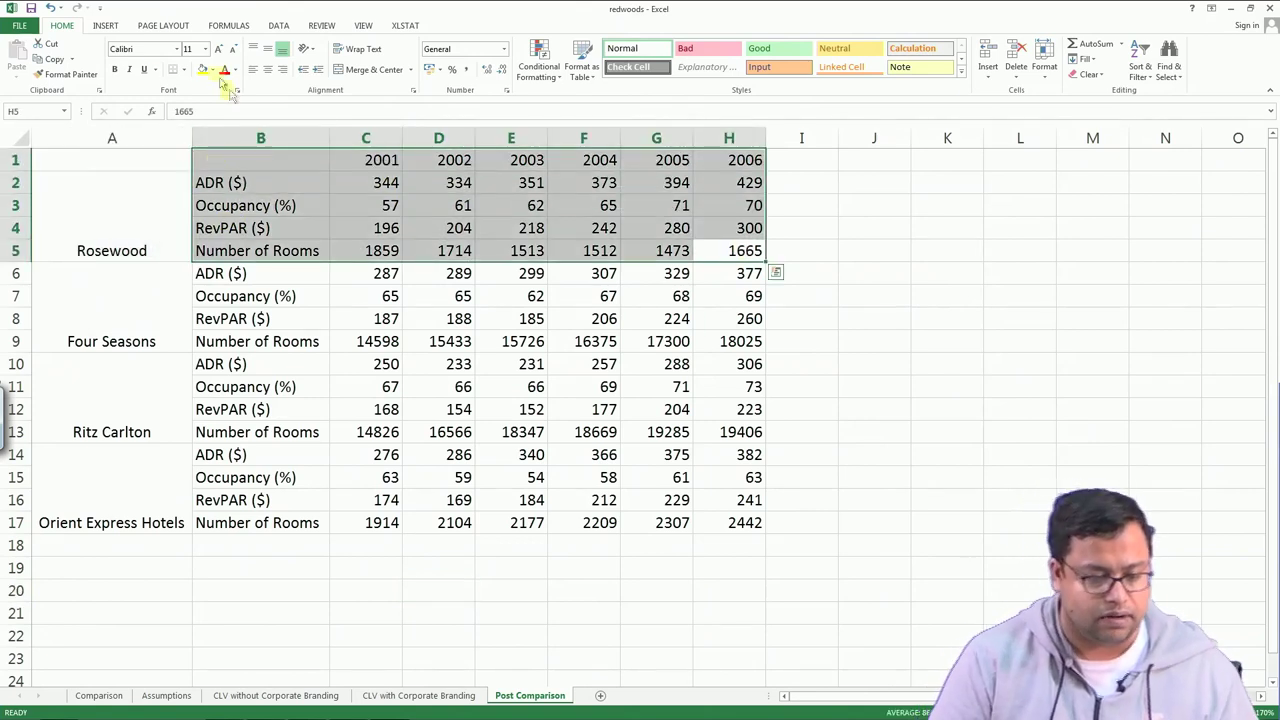
left_click(106, 24)
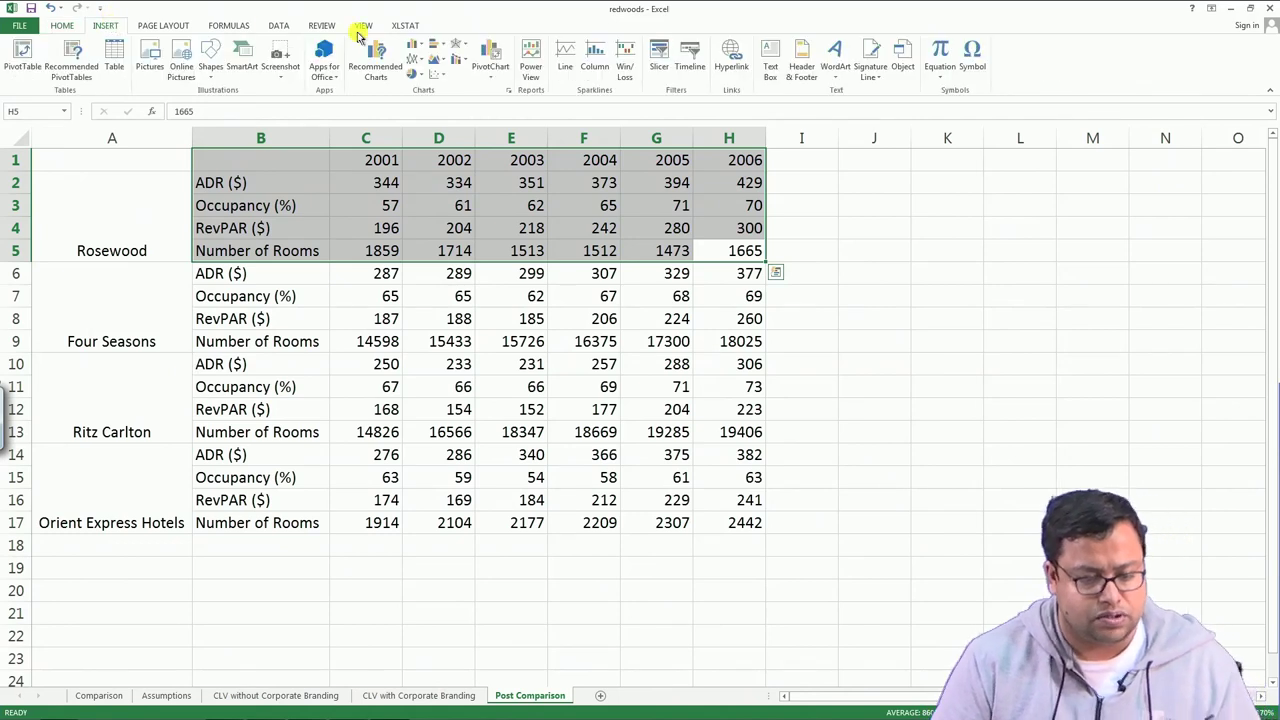
left_click(420, 47)
left_click(427, 98)
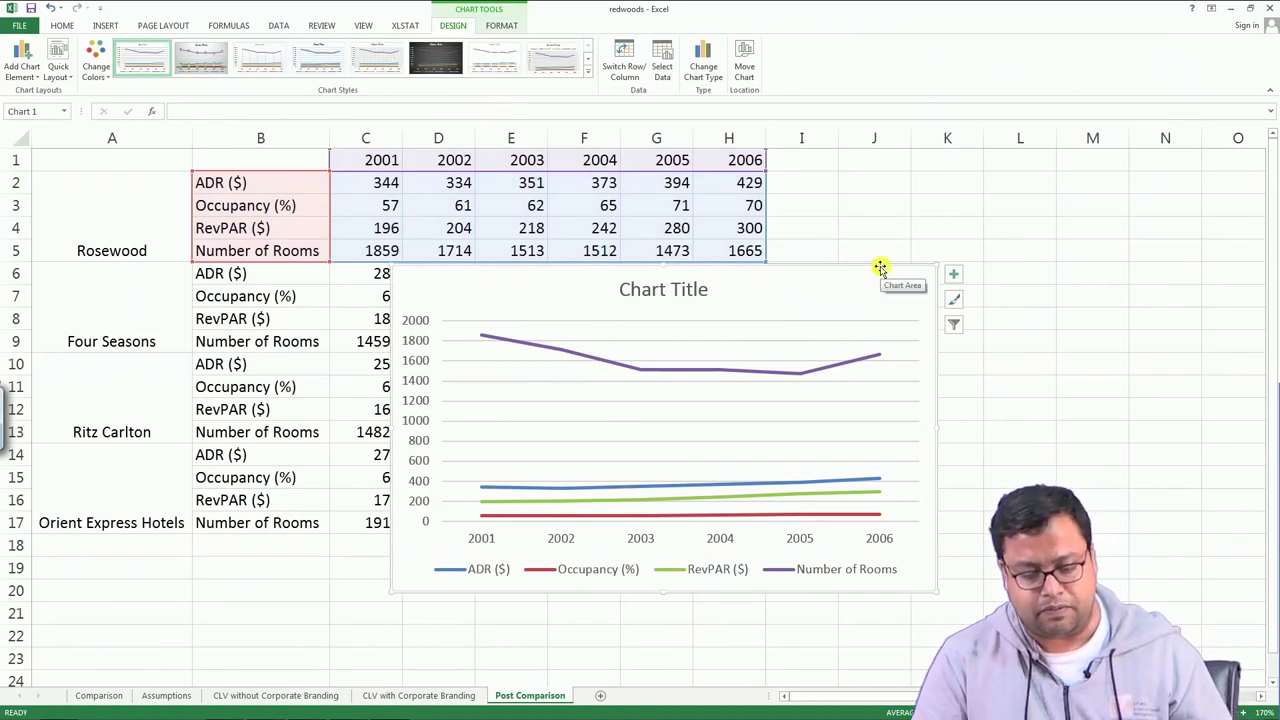
Enlarge the chart and delete the Number of Rooms, ADR ($) and RevPAR ($) series.
left_click_drag(938, 262, 969, 196)
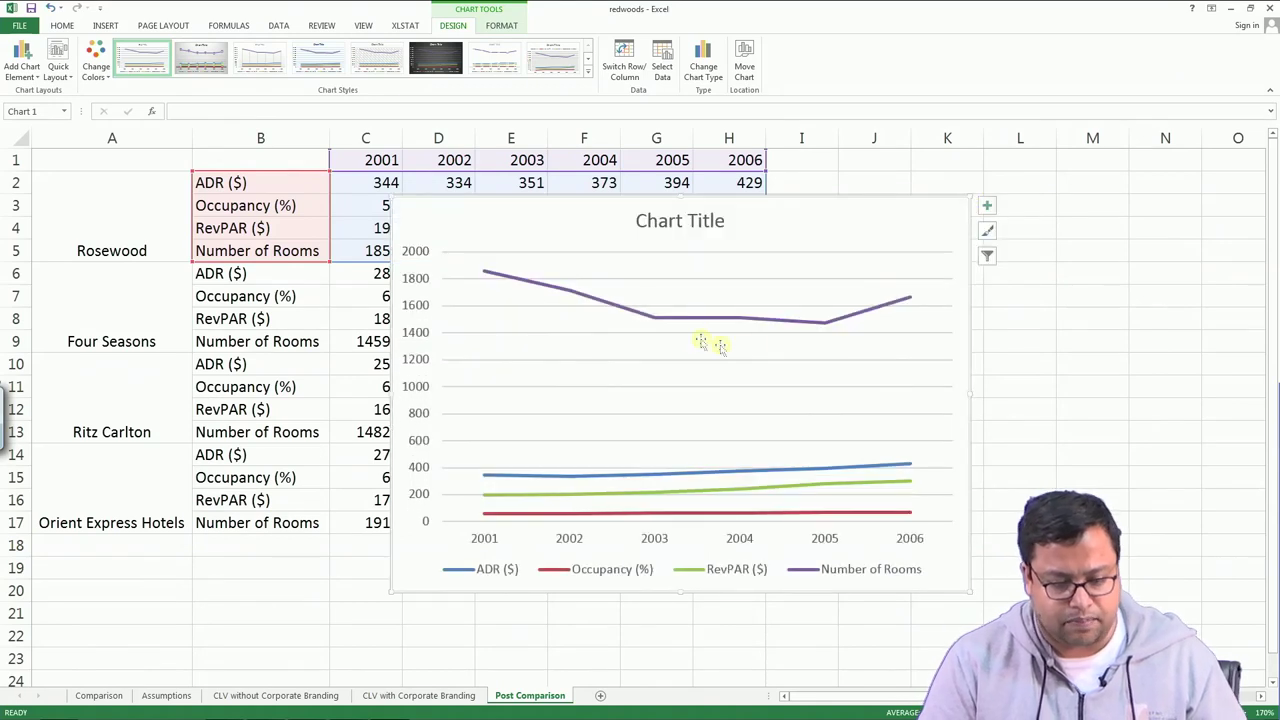
left_click(690, 322)
key("Delete")
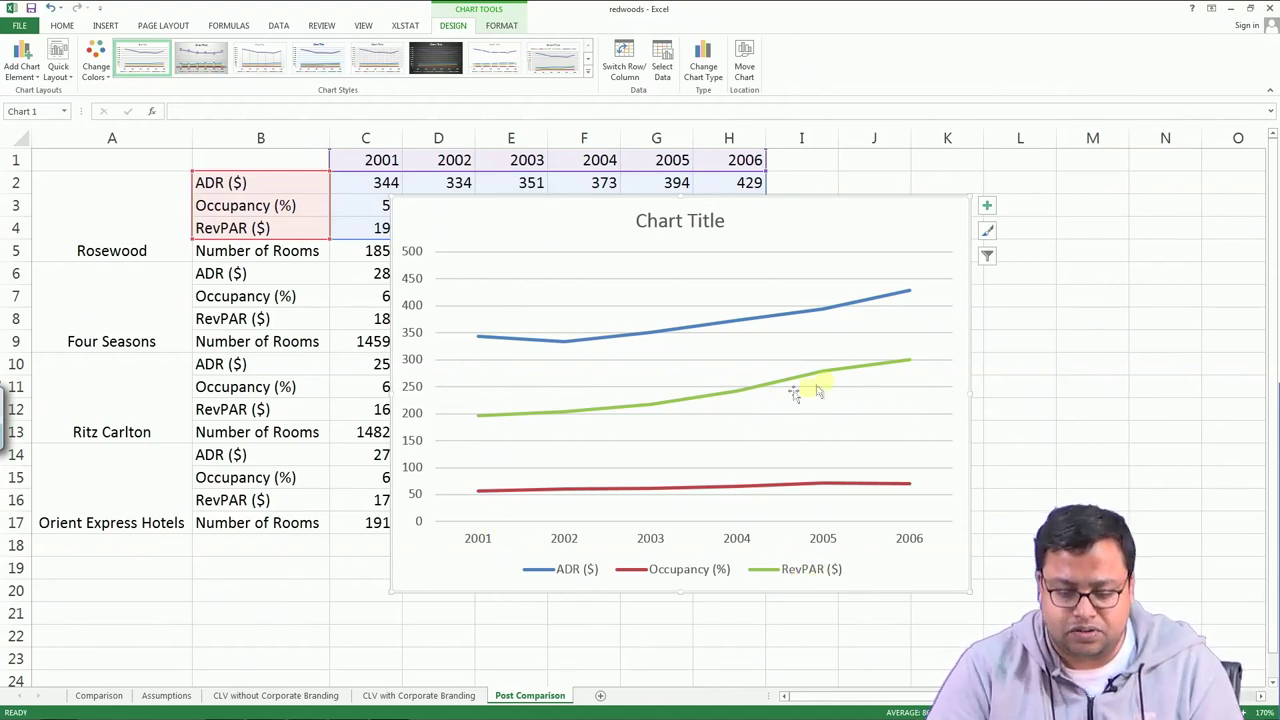
left_click(774, 319)
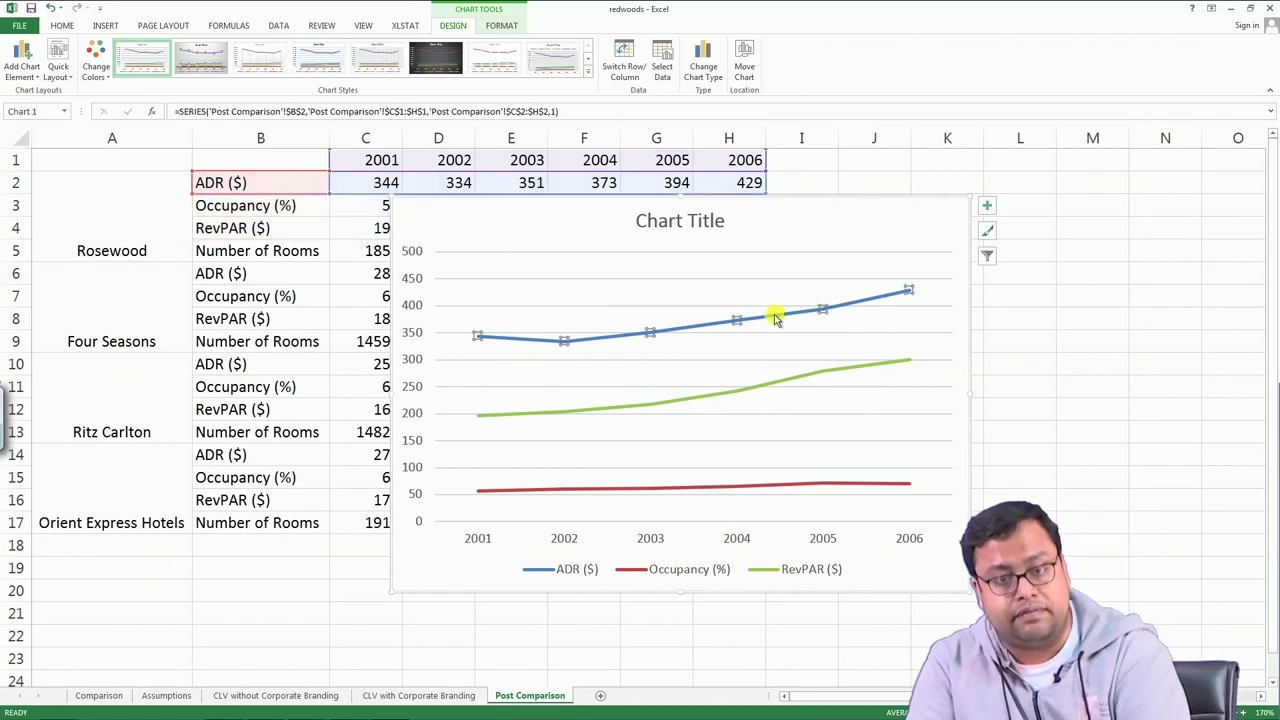
key("Delete")
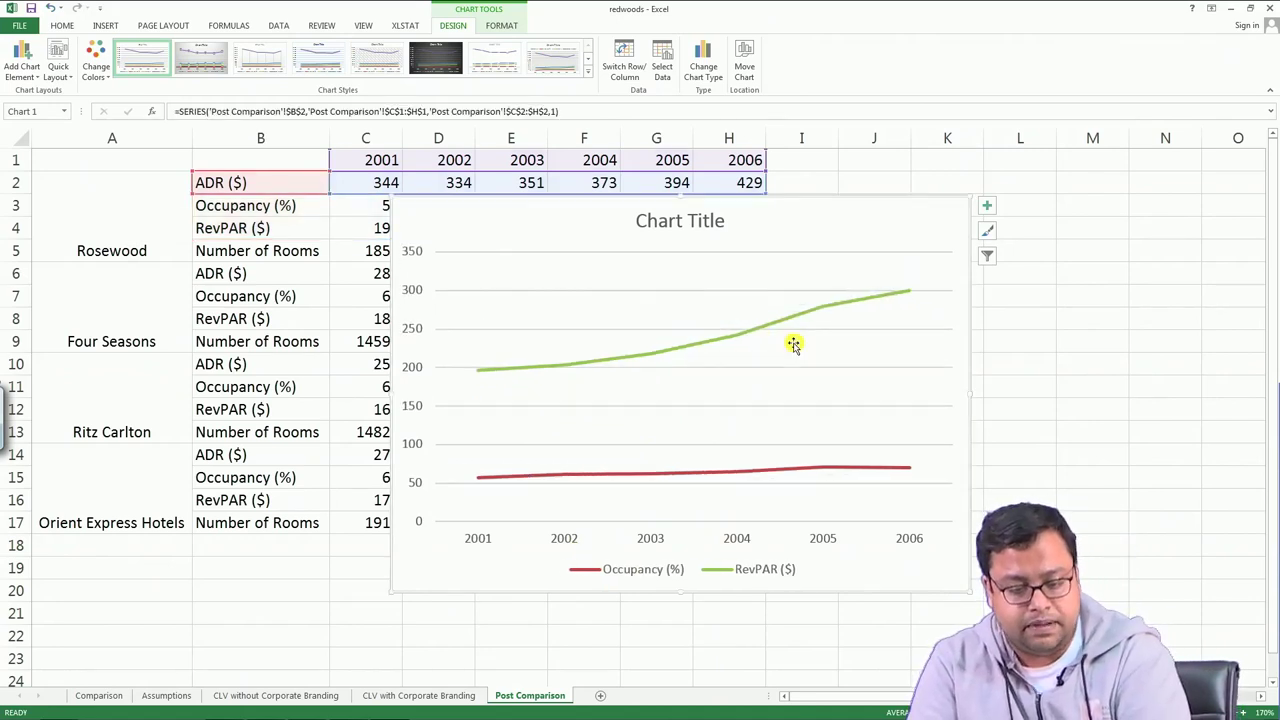
left_click(785, 321)
key("Delete")
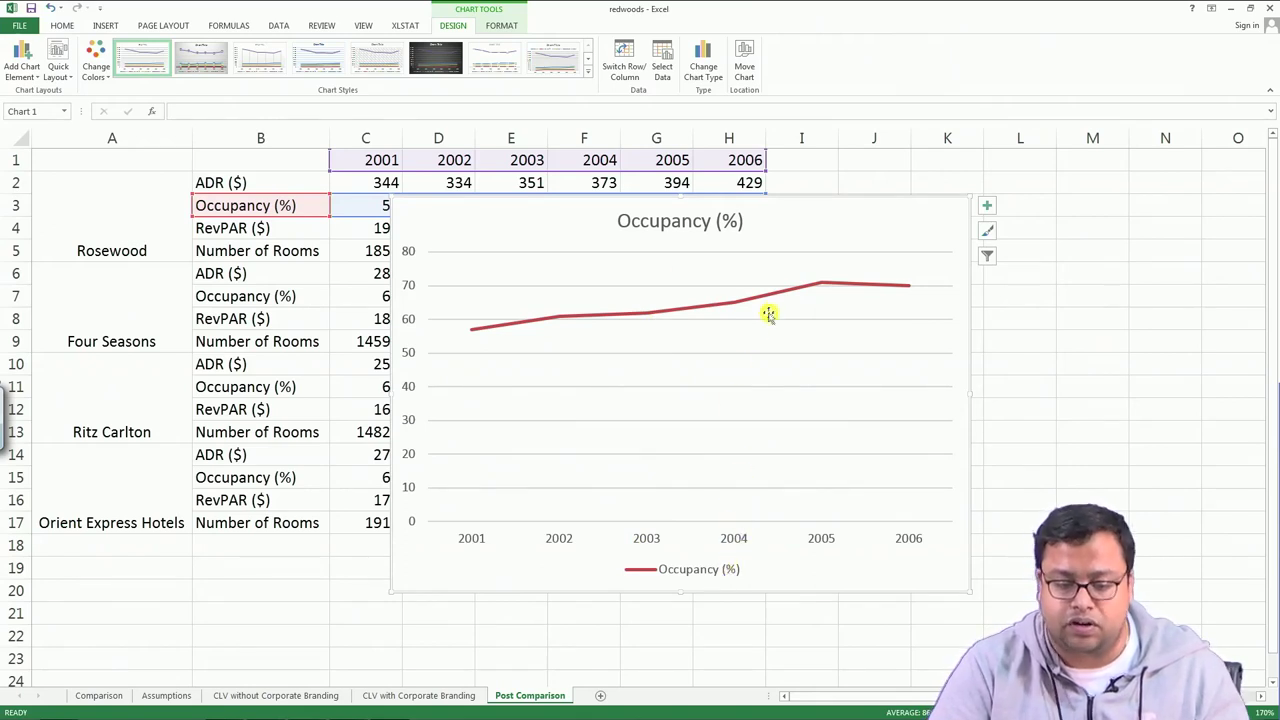
Paste the RevPAR ($) series back so the chart shows Occupancy (%) and RevPAR ($).
mouse_move(671, 317)
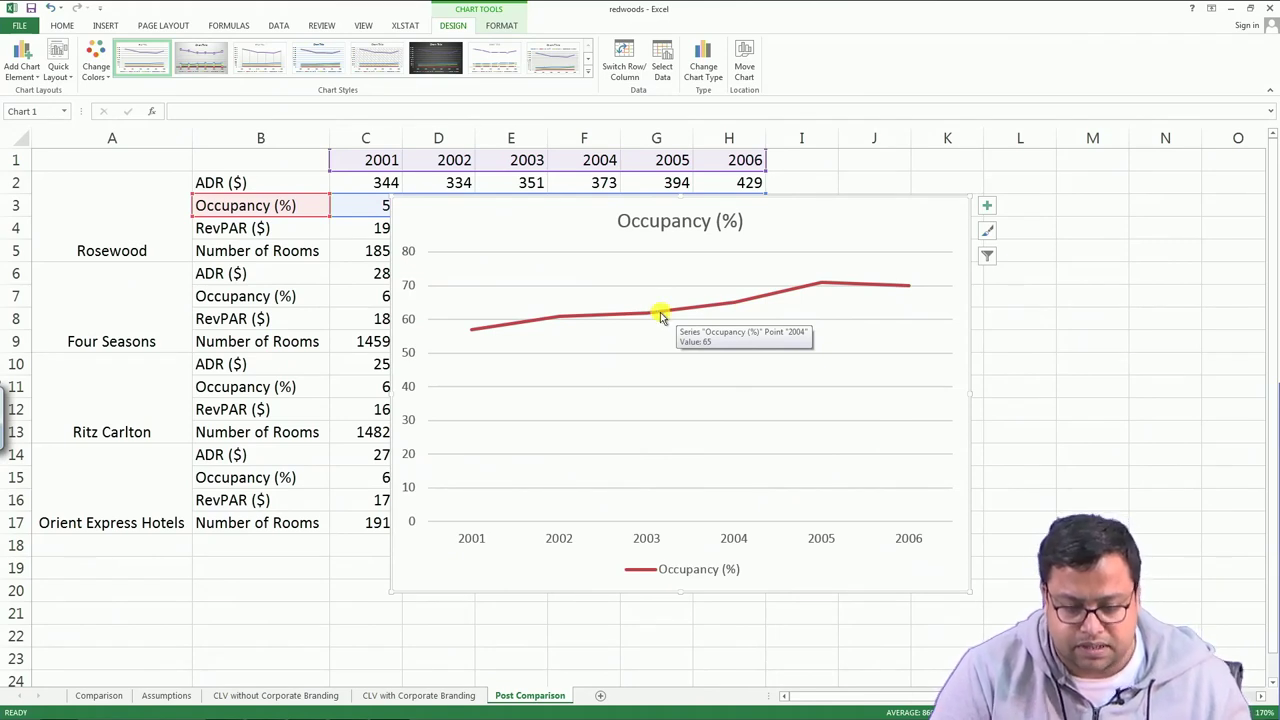
mouse_move(748, 303)
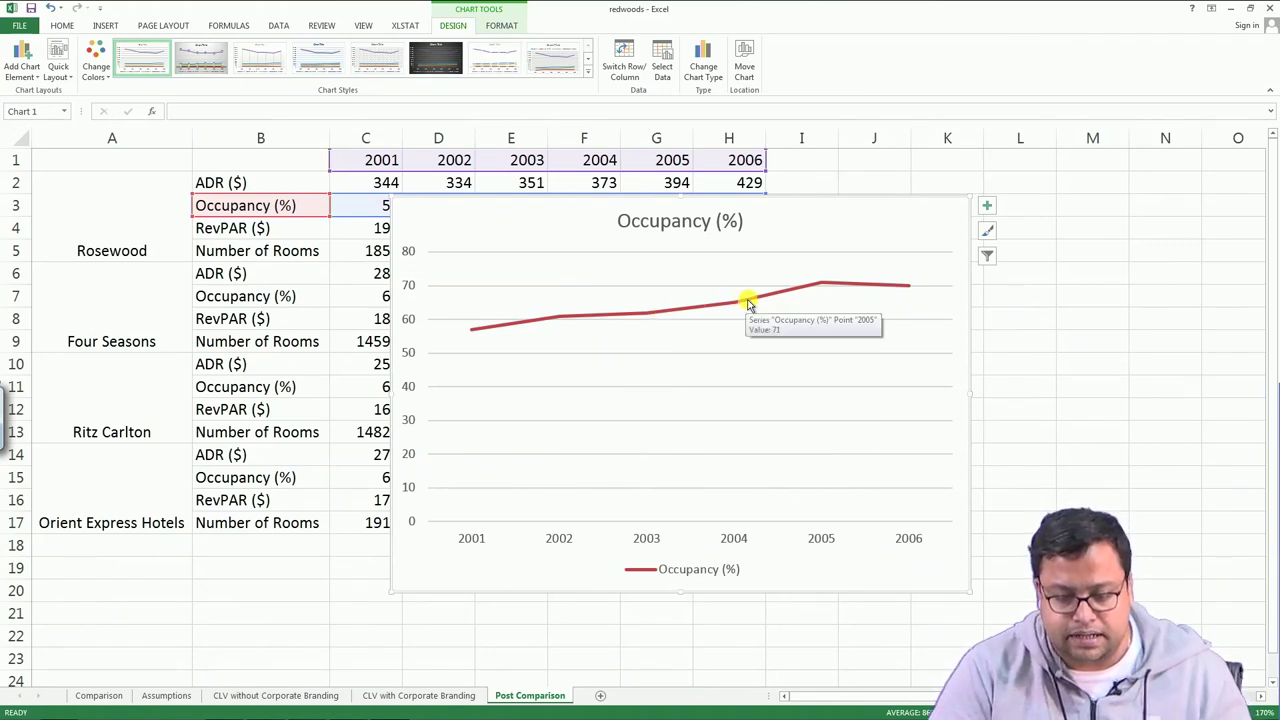
left_click(822, 285)
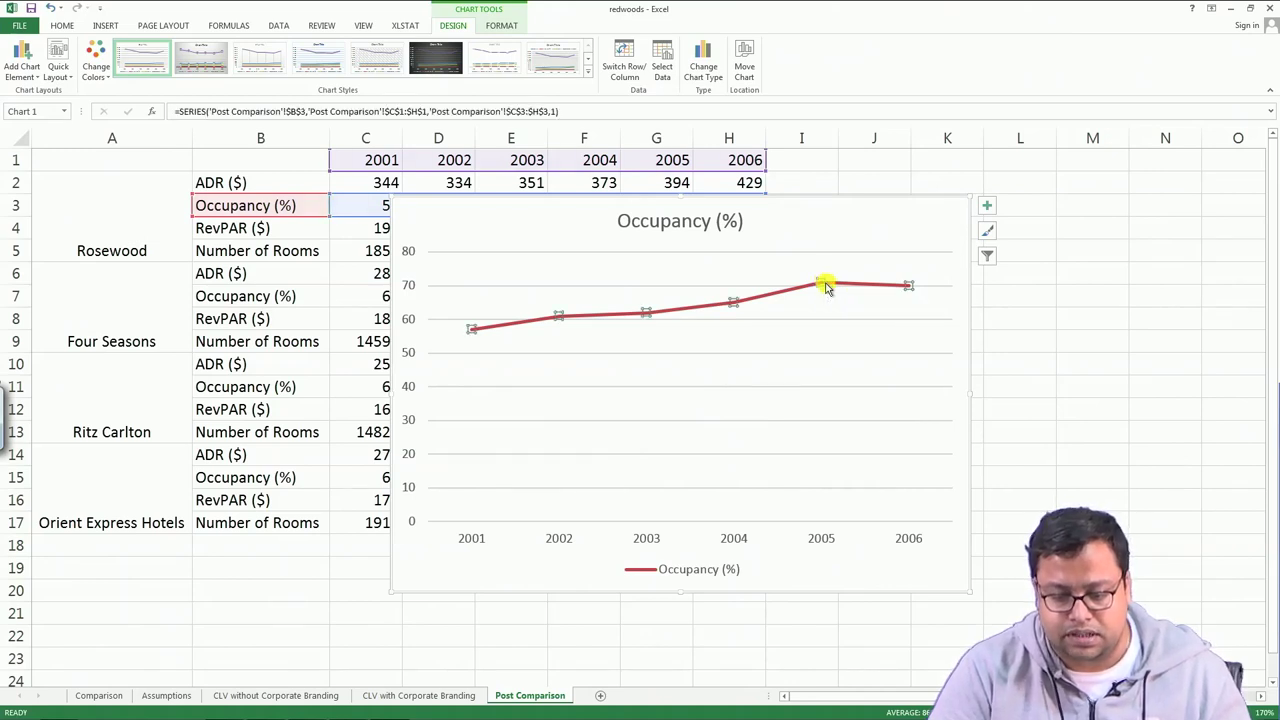
mouse_move(734, 306)
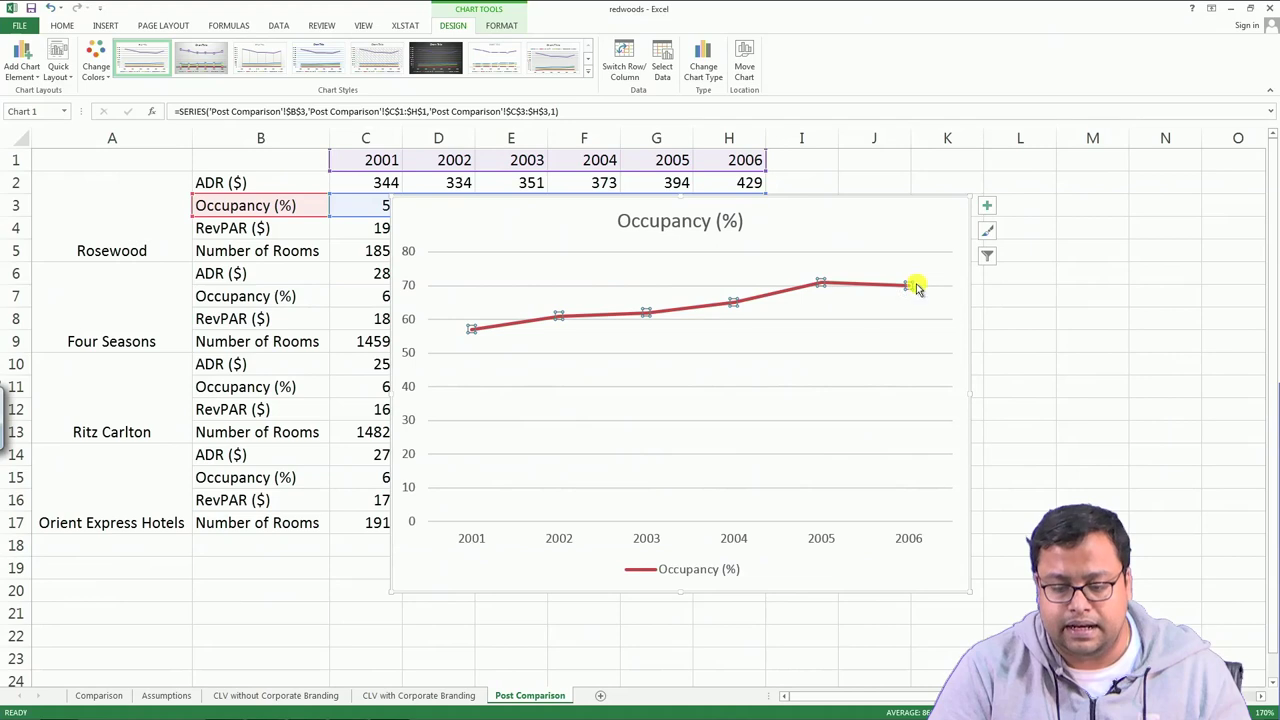
mouse_move(911, 289)
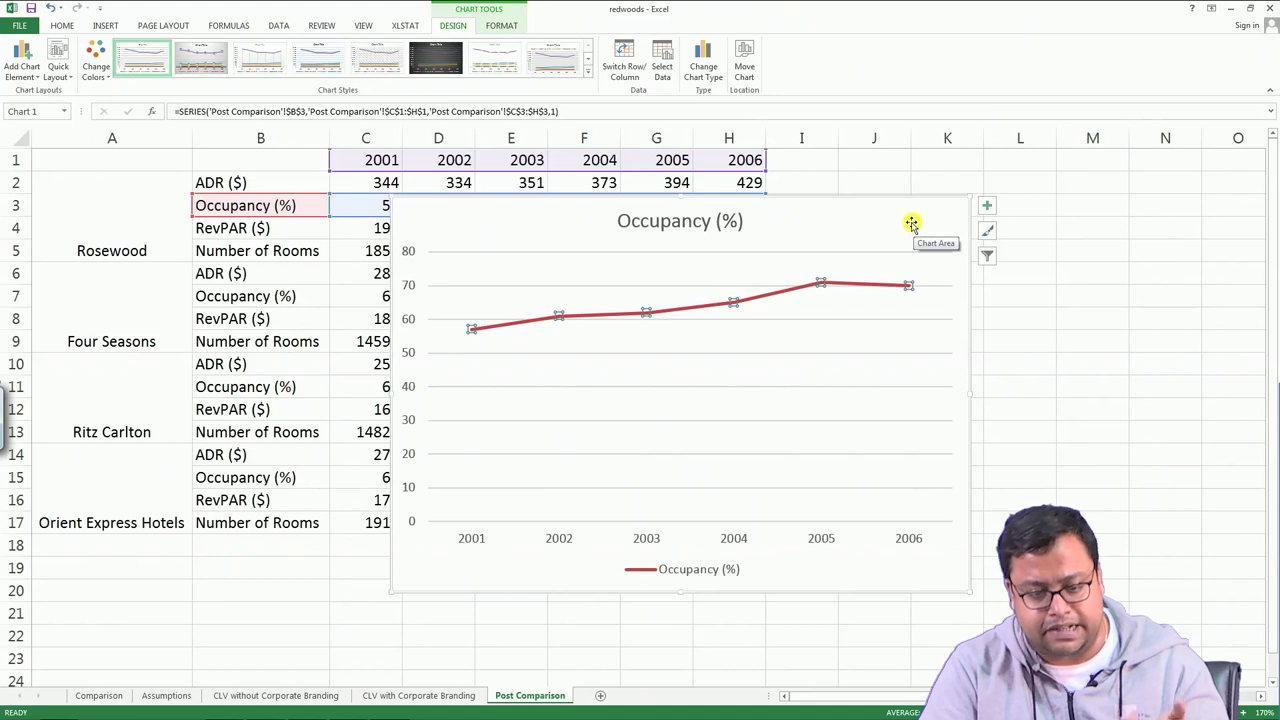
key("ctrl+v")
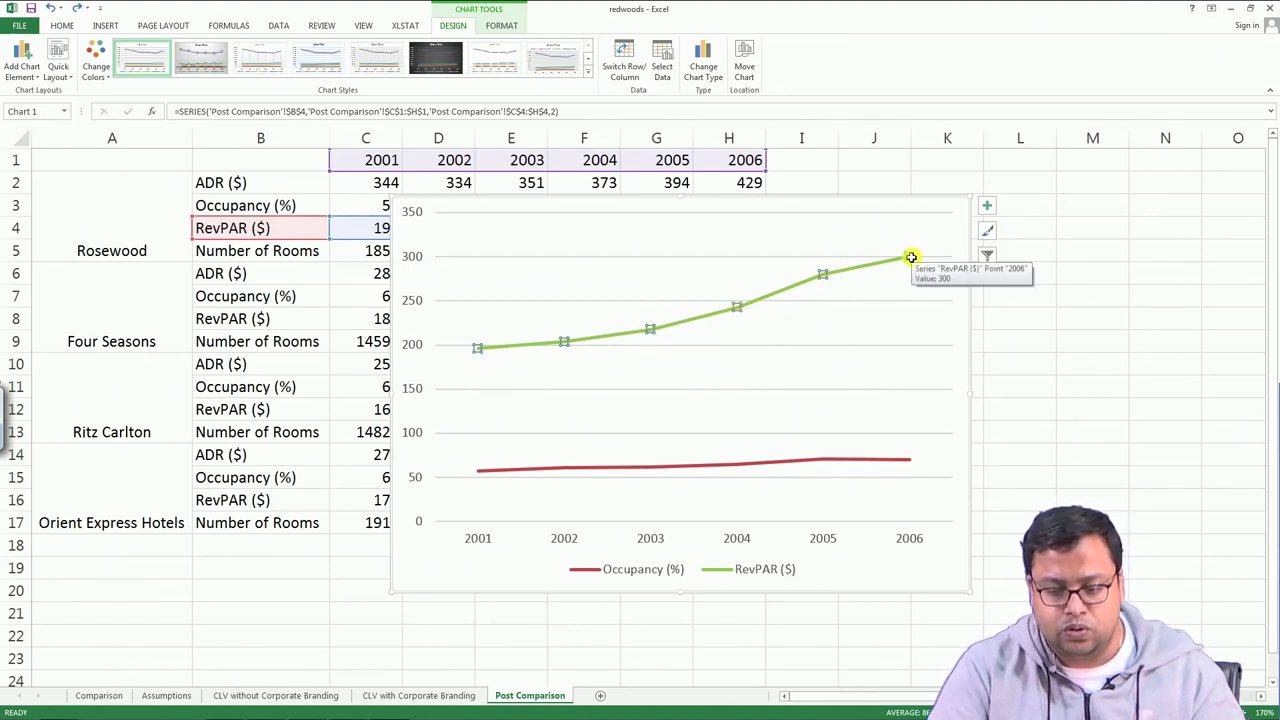
Bring back the ADR ($) and Number of Rooms series so all four Rosewood lines plot again.
key("ctrl+z")
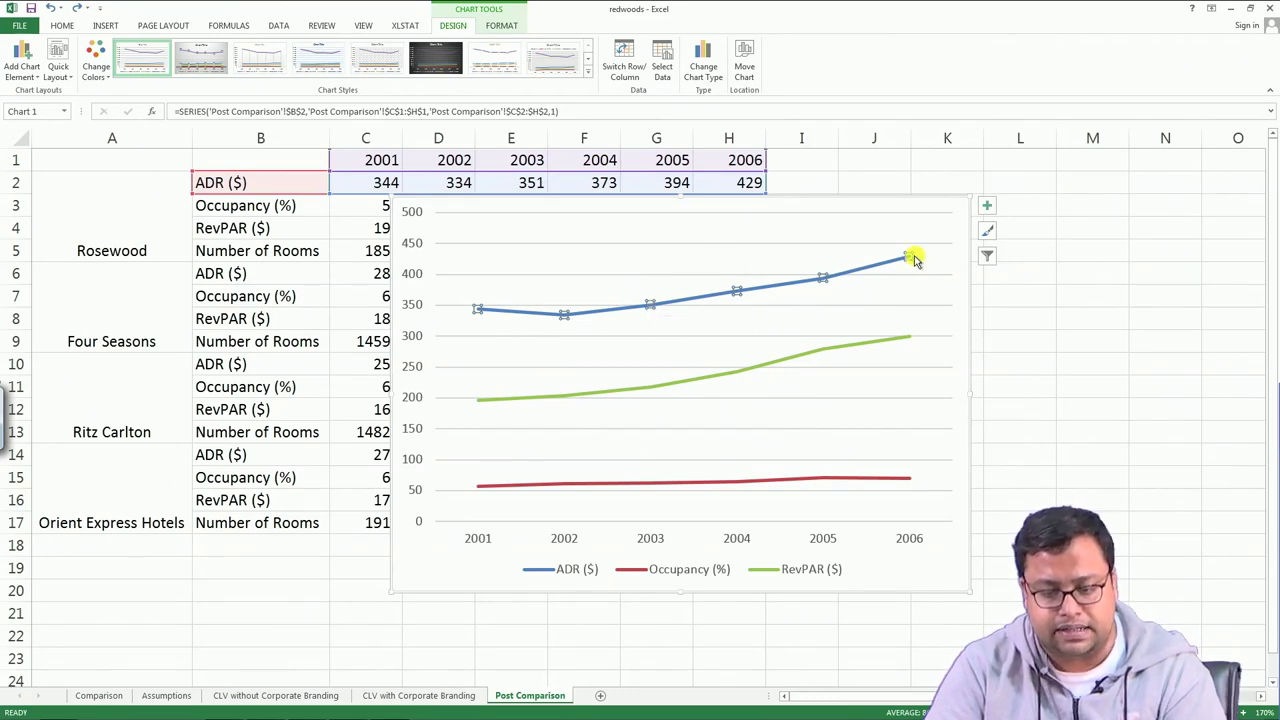
mouse_move(910, 258)
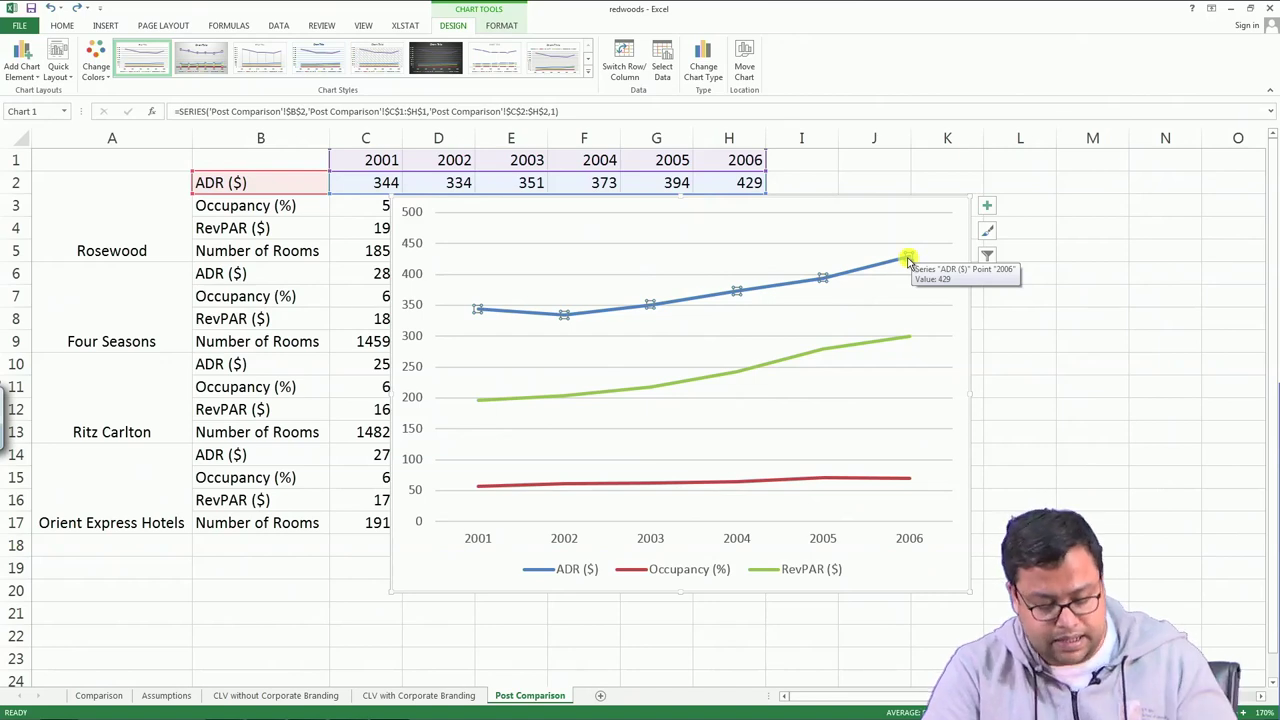
key("ctrl+v")
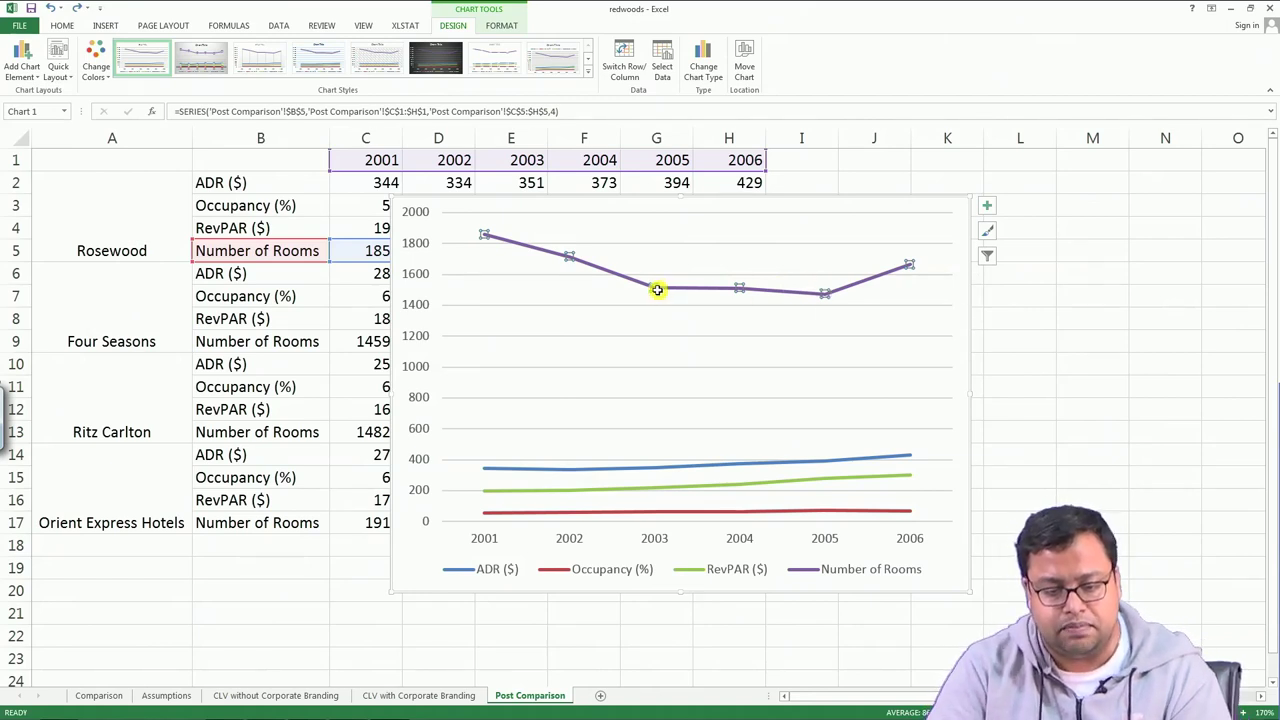
mouse_move(752, 286)
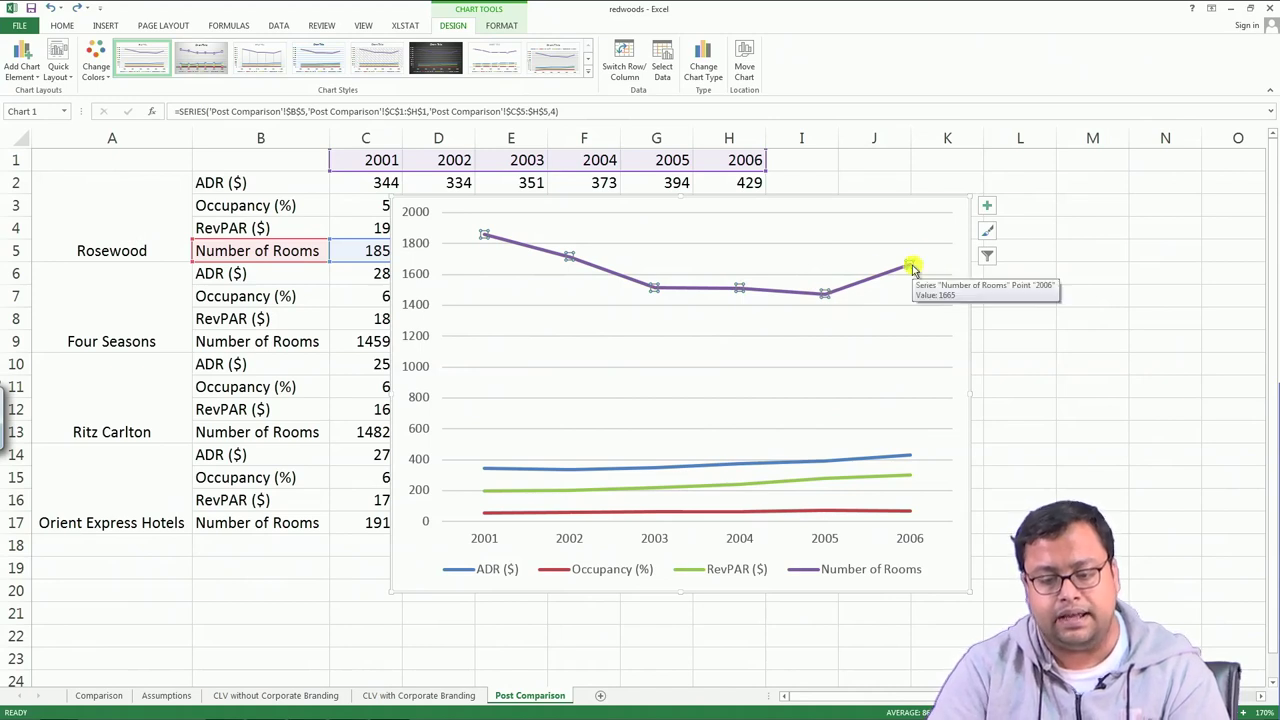
left_click(938, 198)
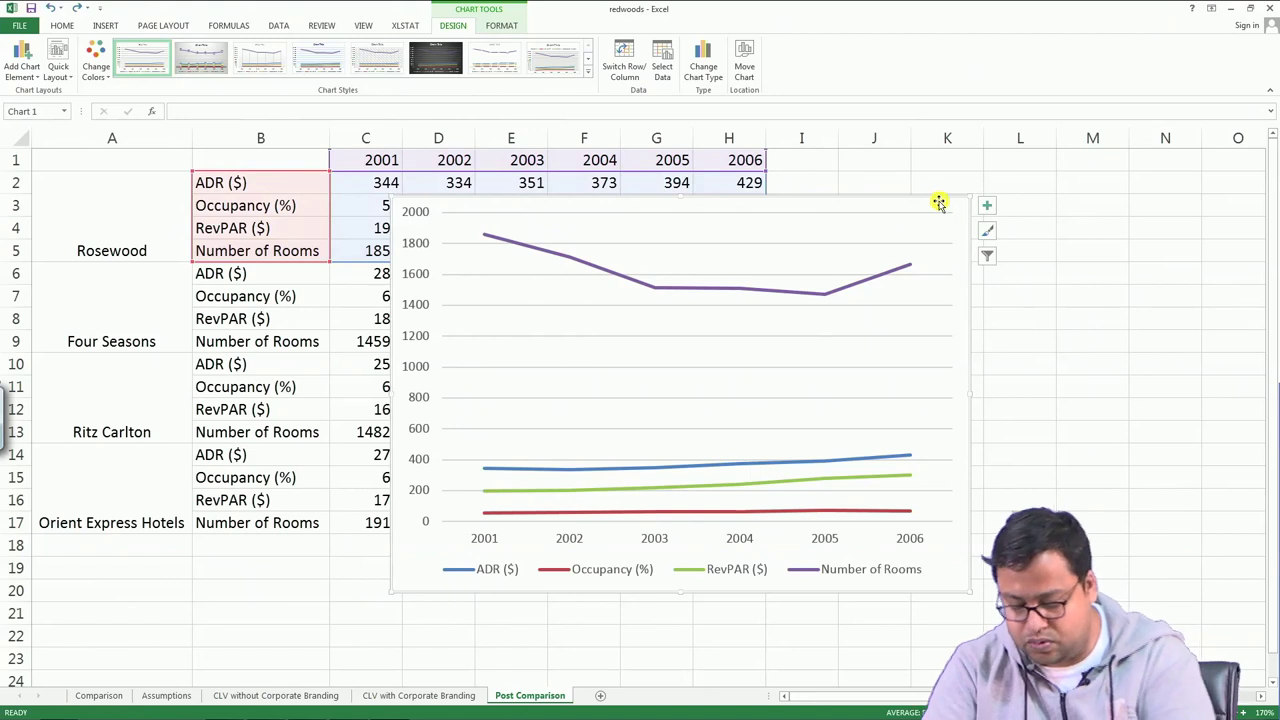
Delete the chart, close Excel without saving, and go to the After Story slide in PowerPoint.
key("Delete")
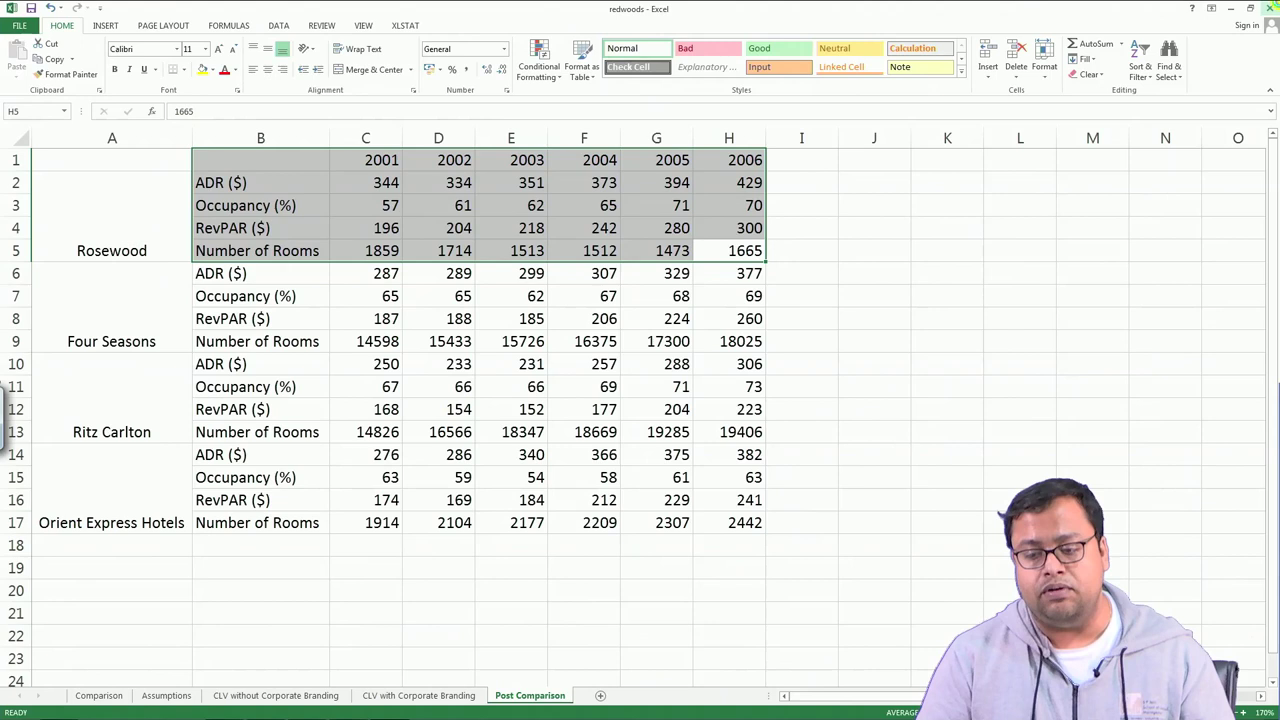
left_click(1272, 7)
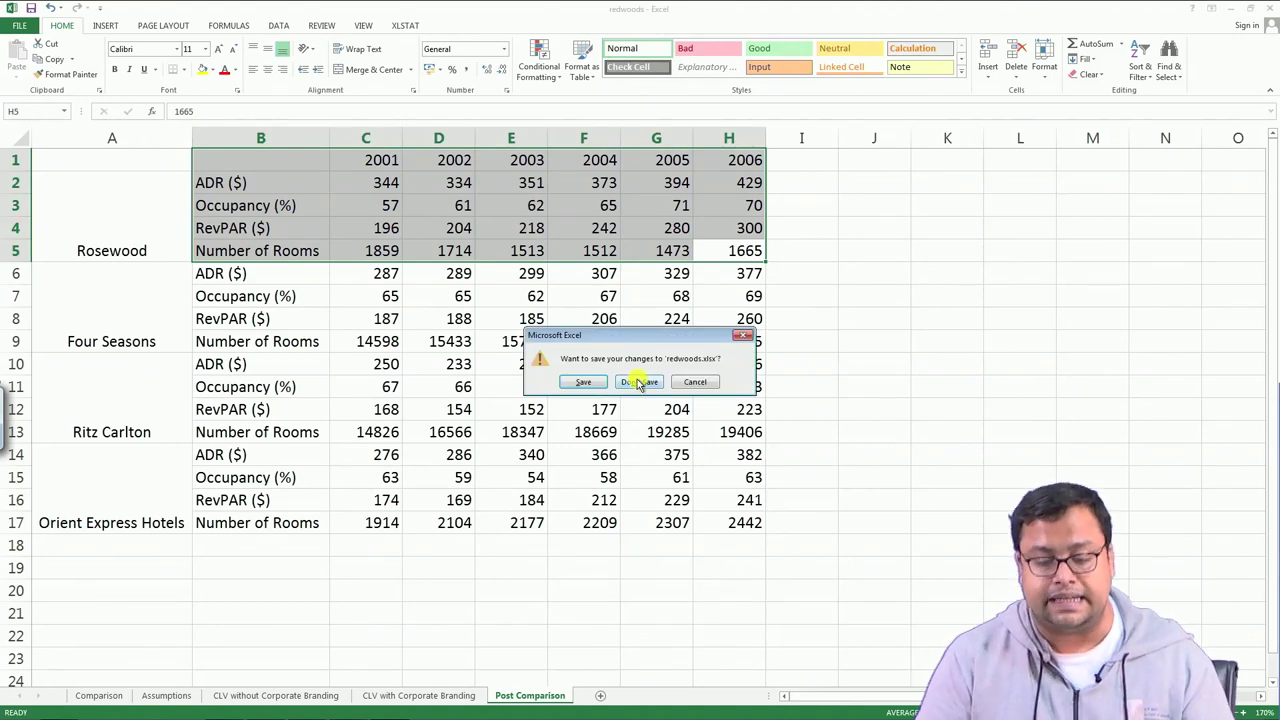
left_click(632, 386)
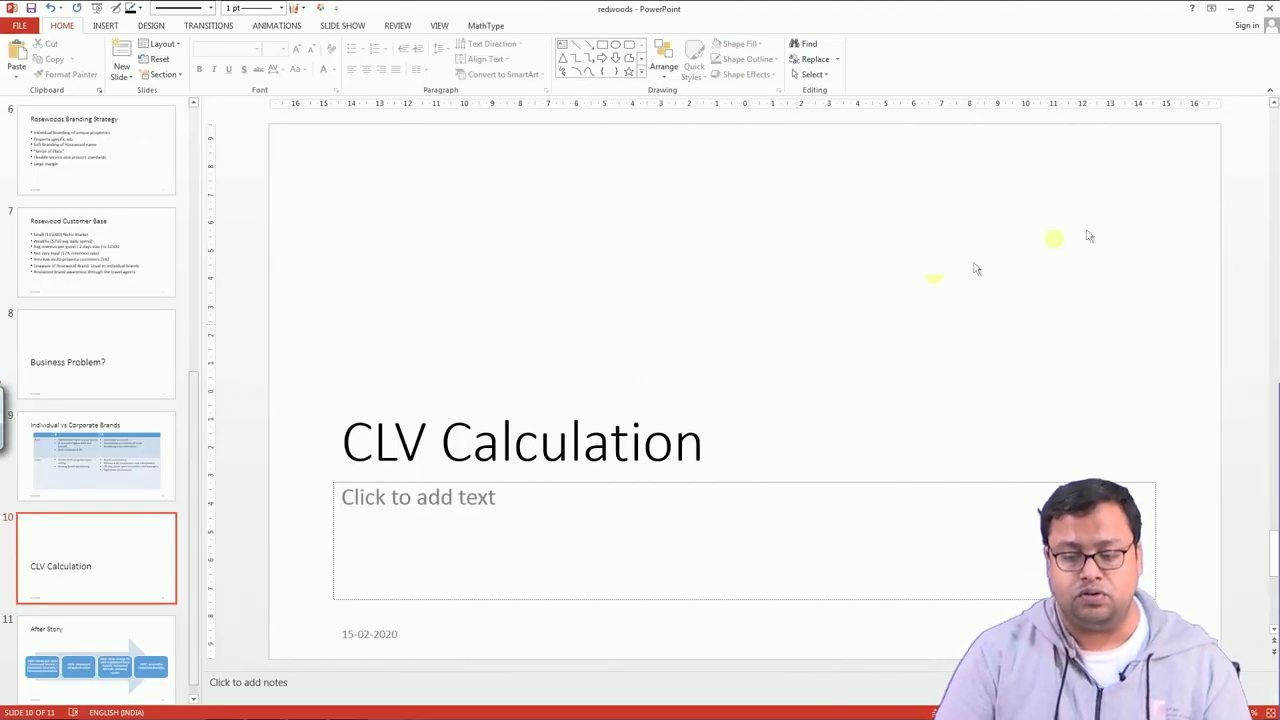
left_click(76, 634)
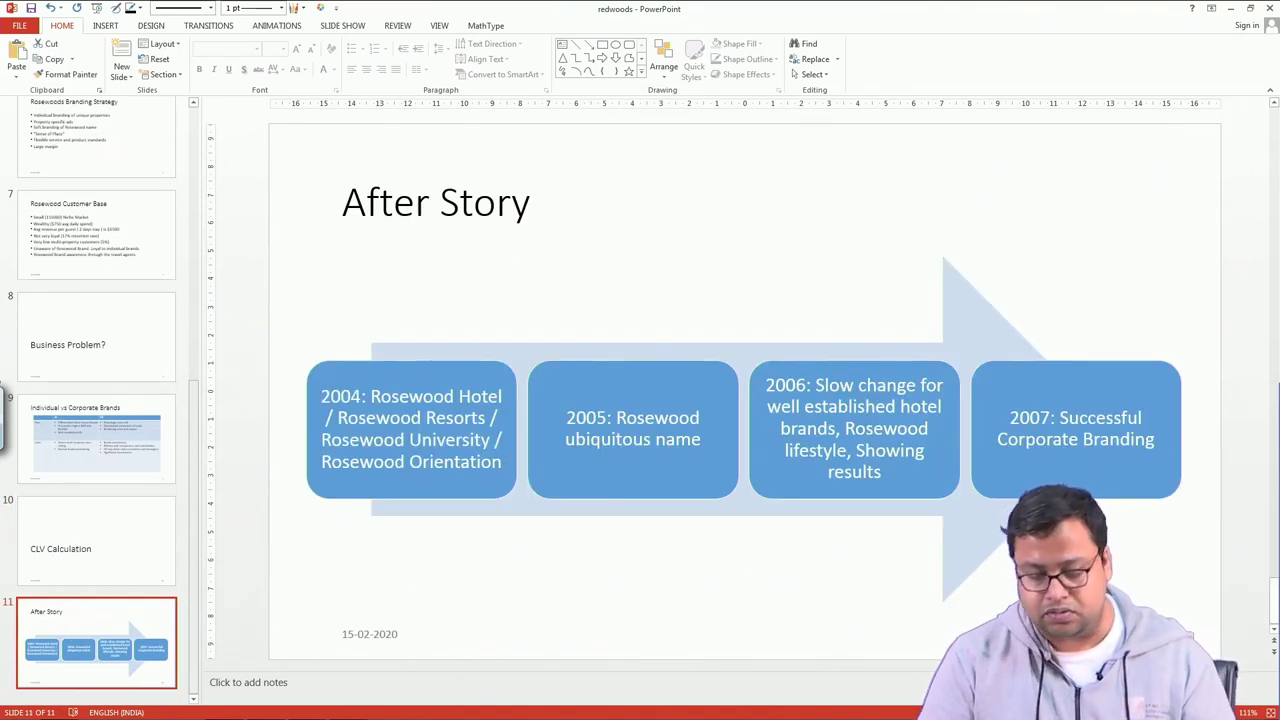